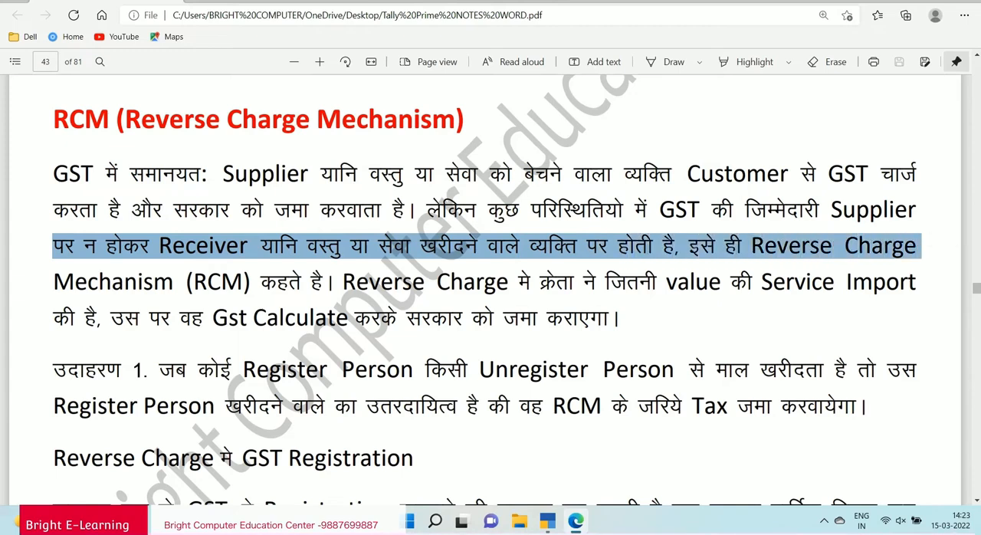
Read the definition of the Reverse Charge Mechanism and example 1 about buying from an unregistered person.
left_click_drag(53, 281, 923, 281)
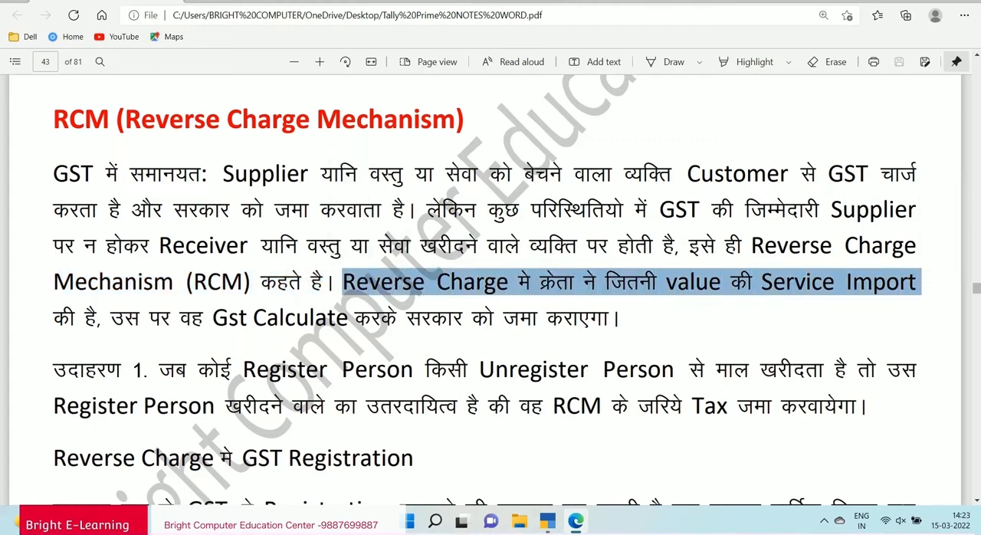
left_click_drag(52, 317, 620, 317)
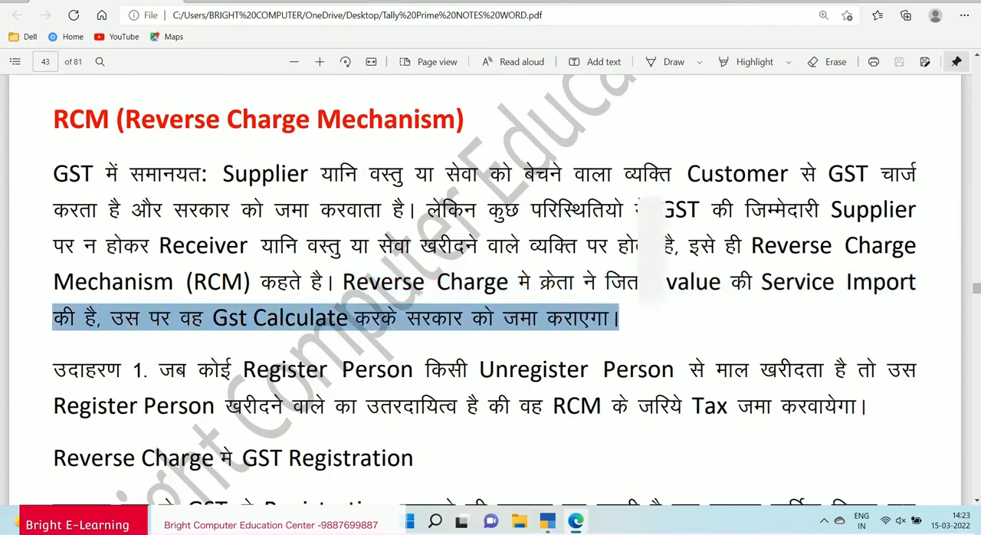
scroll(647, 253, "down", 3)
left_click_drag(52, 232, 916, 231)
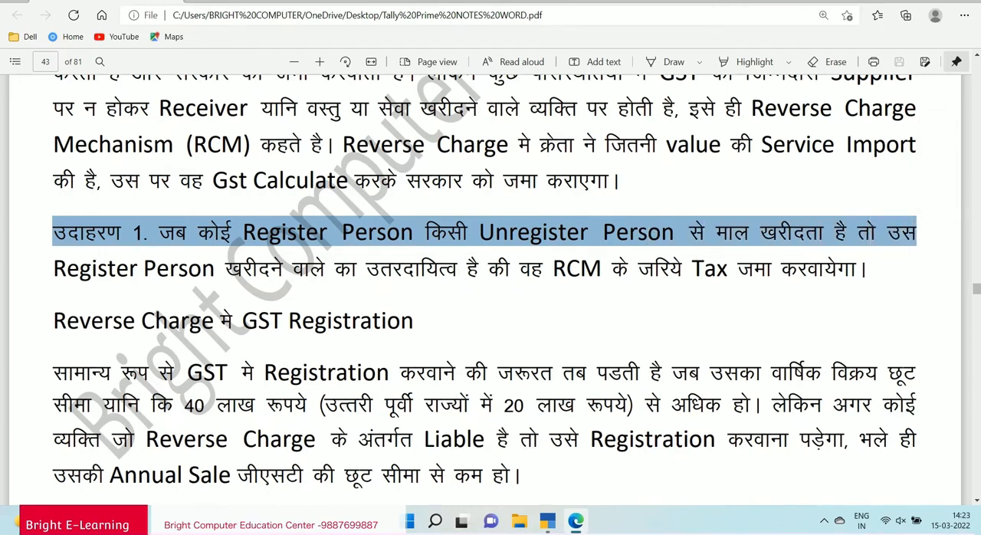
left_click_drag(52, 268, 866, 268)
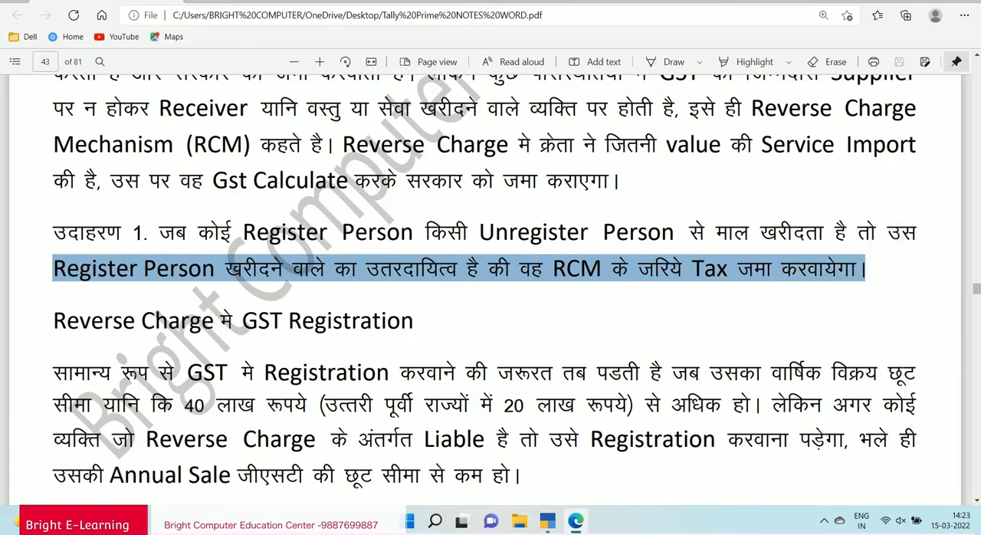
Read the section on GST registration under reverse charge, including the turnover exemption limits and the liability rule.
scroll(485, 290, "down", 3)
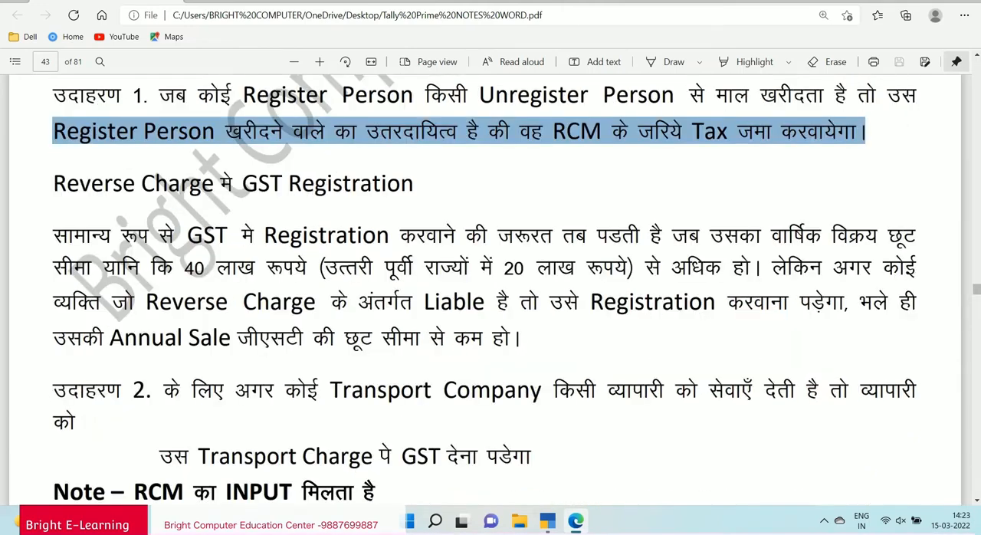
left_click_drag(52, 183, 420, 183)
scroll(420, 184, "down", 2)
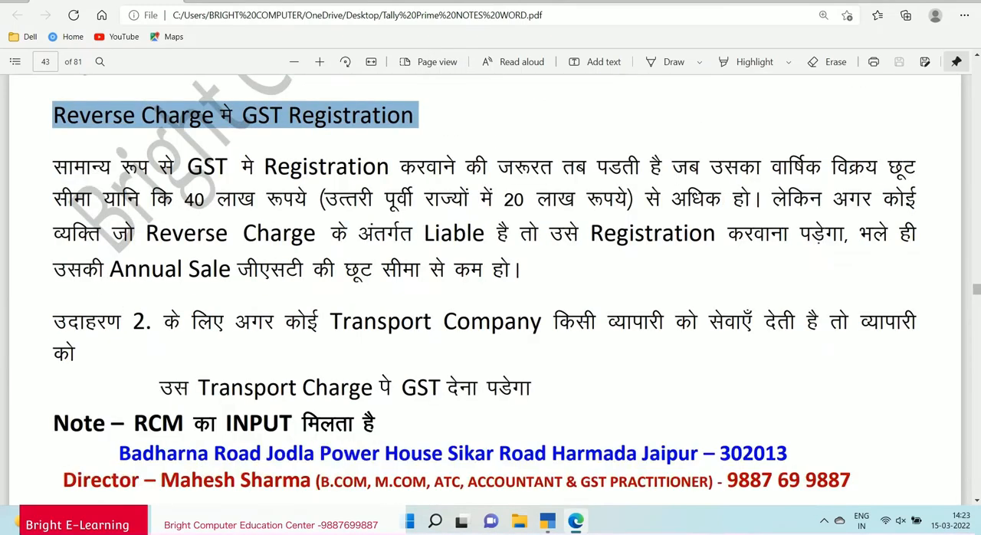
left_click_drag(53, 166, 927, 166)
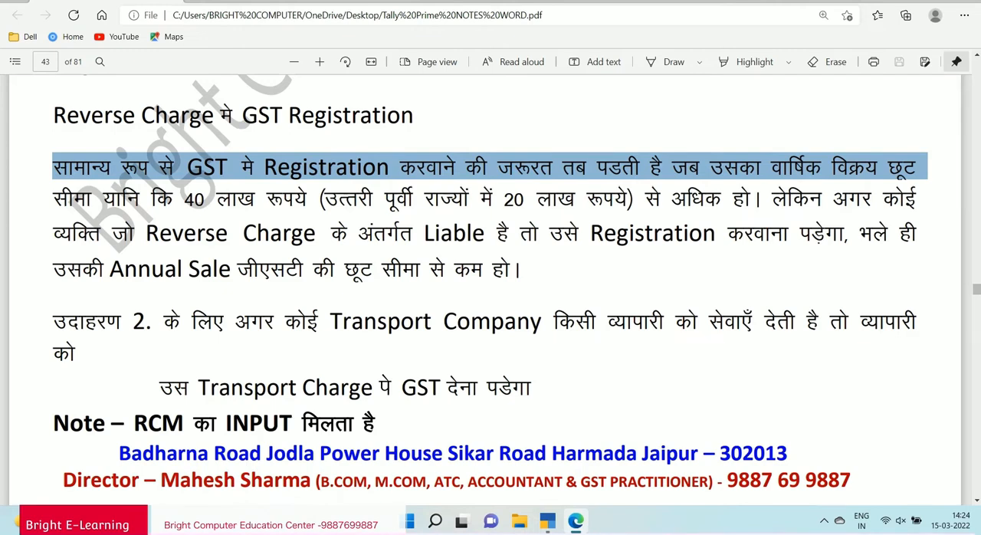
left_click_drag(52, 198, 926, 198)
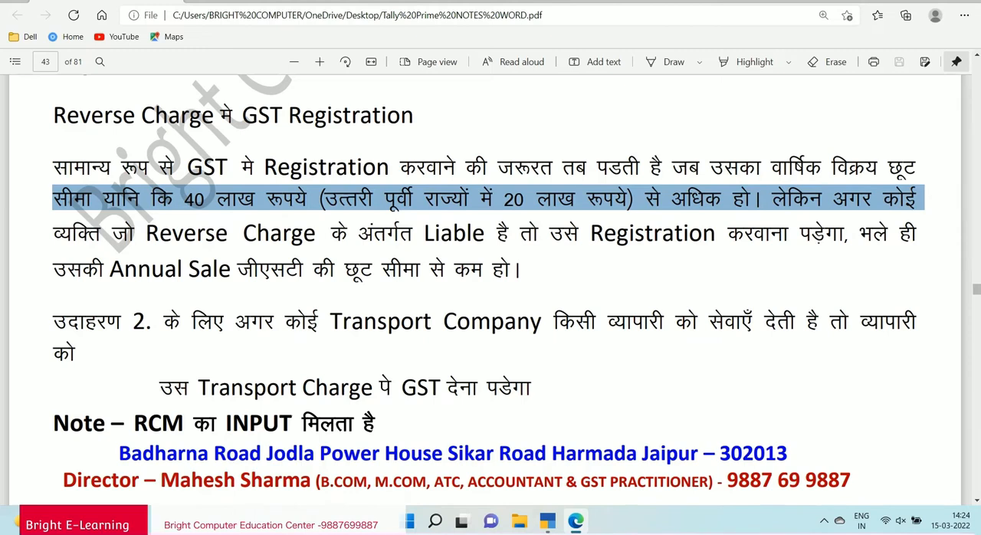
left_click_drag(52, 234, 917, 234)
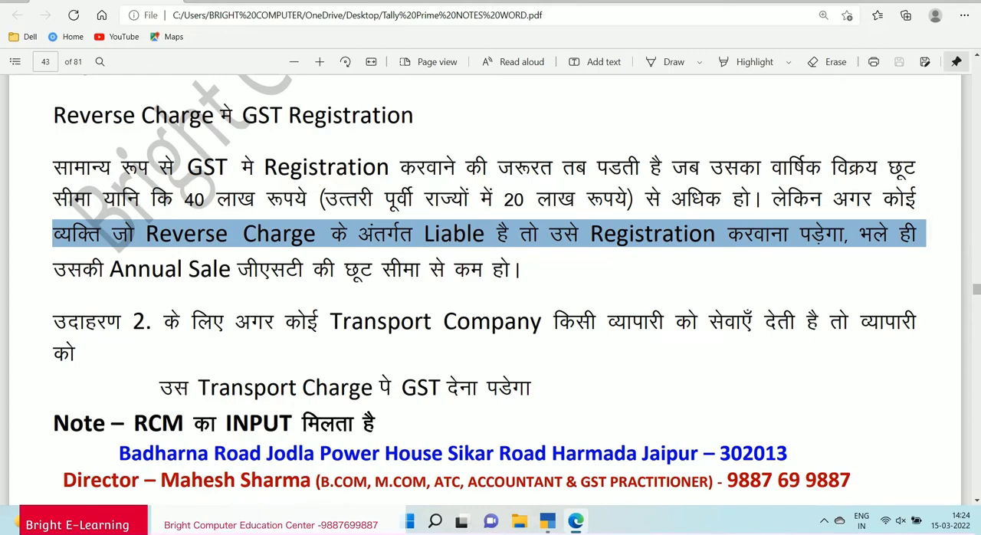
left_click_drag(52, 268, 521, 268)
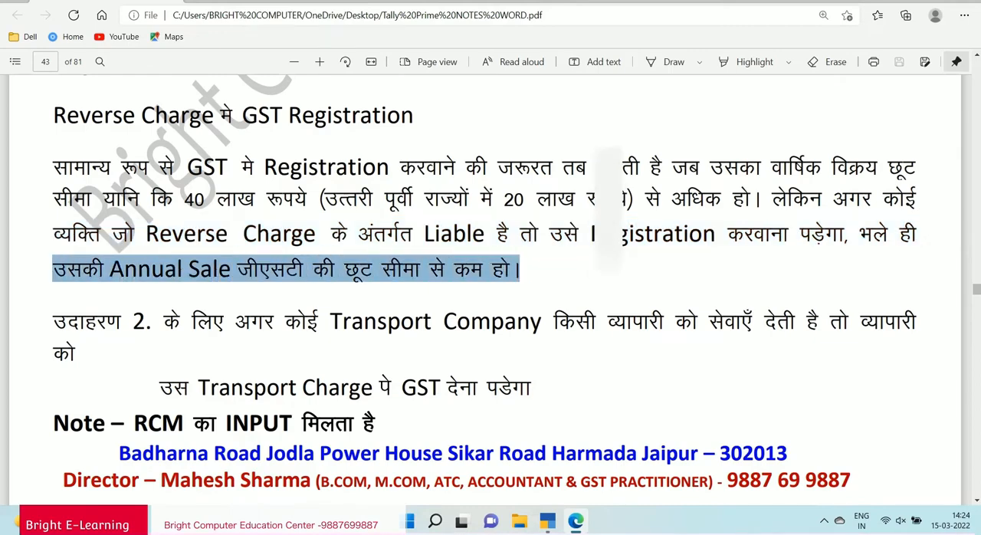
Read example 2 about transport company charges and the note on RCM input credit.
scroll(490, 290, "down", 3)
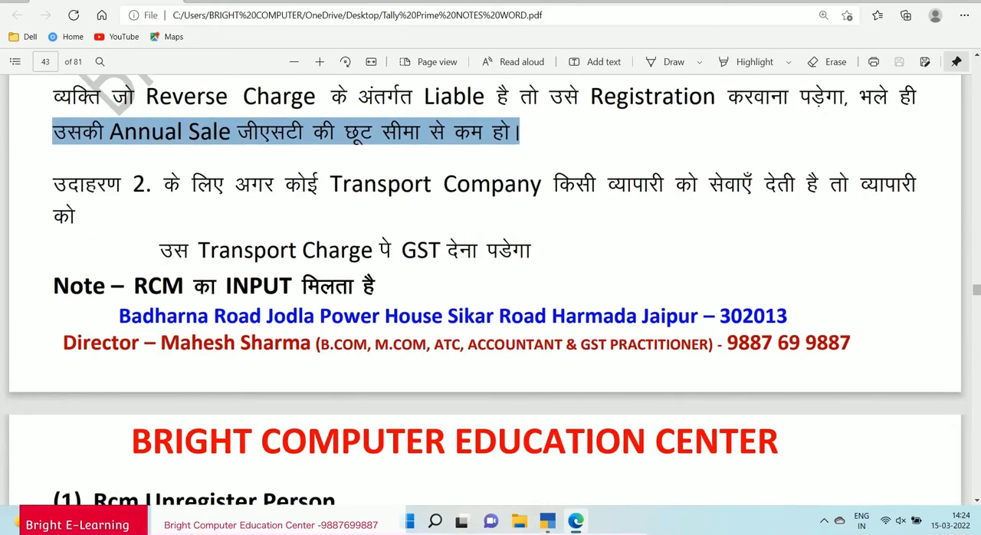
left_click_drag(52, 184, 916, 184)
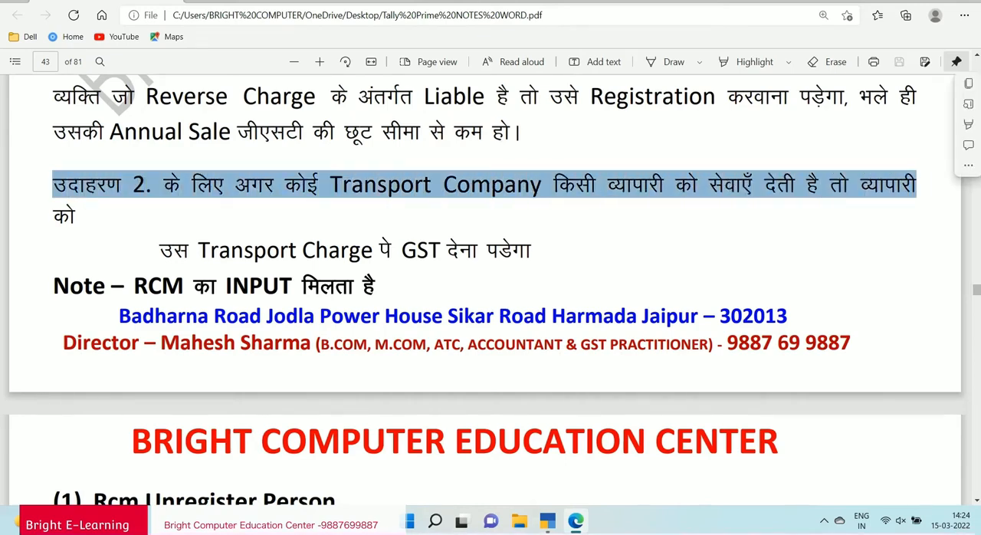
left_click_drag(53, 216, 75, 216)
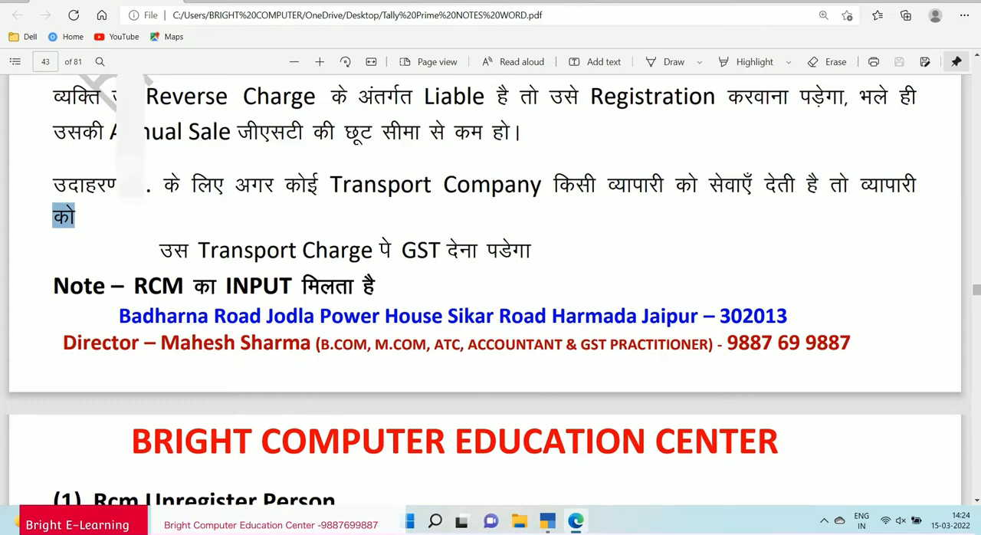
left_click_drag(159, 249, 541, 250)
scroll(541, 250, "down", 1)
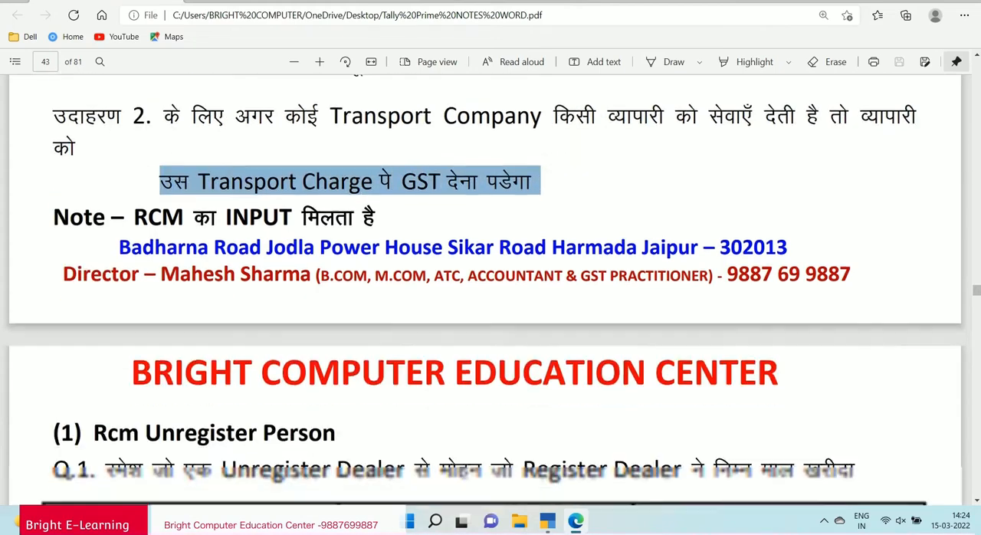
left_click_drag(52, 217, 381, 217)
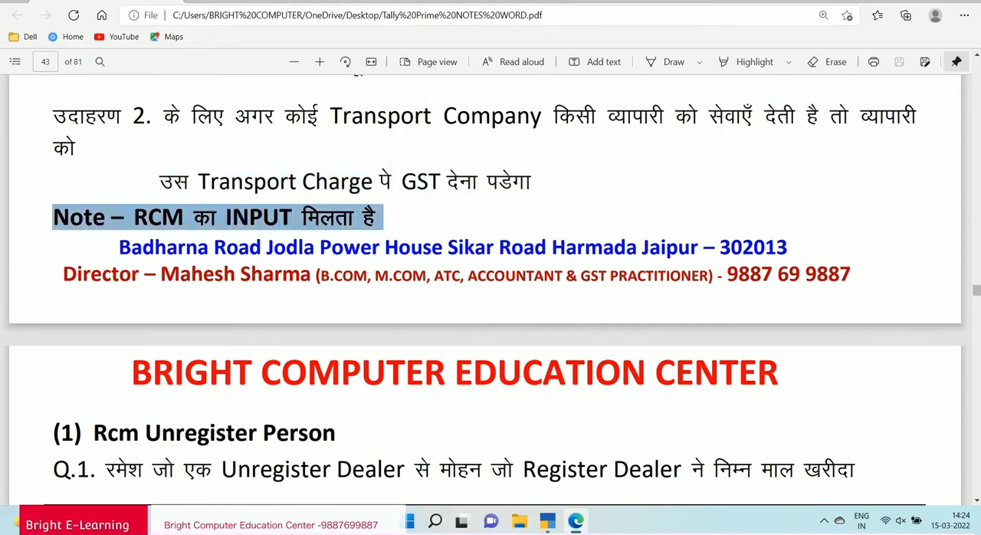
Review question 1 under Rcm Unregister Person, including the item, quantity, rate and GST rate.
scroll(491, 306, "down", 3)
left_click_drag(52, 295, 323, 295)
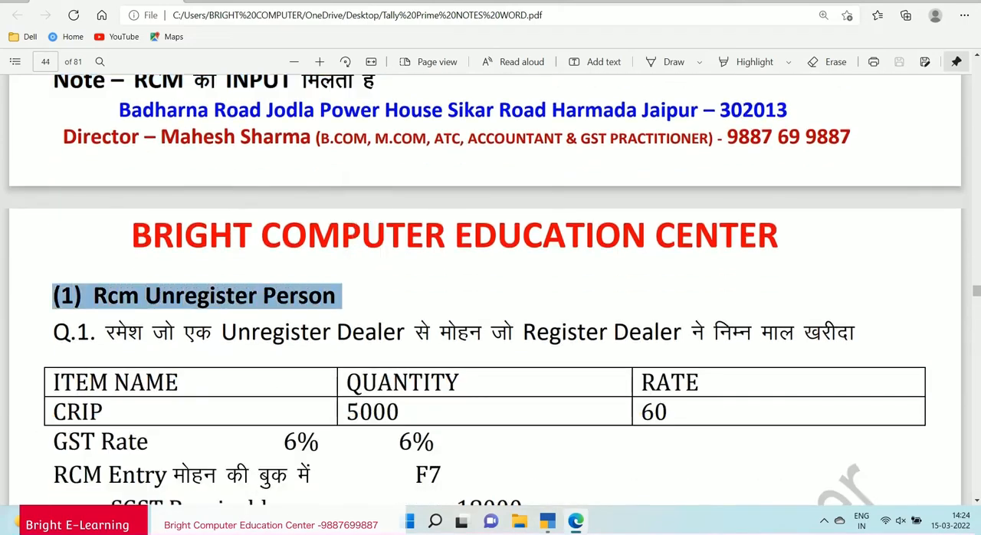
scroll(491, 307, "down", 3)
left_click_drag(52, 195, 863, 195)
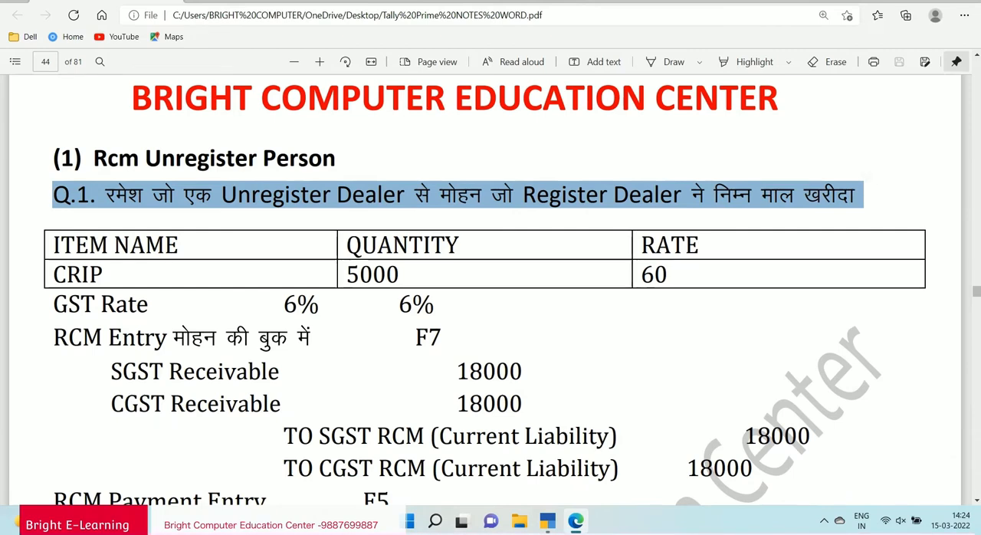
scroll(491, 292, "down", 2)
left_click_drag(54, 206, 655, 207)
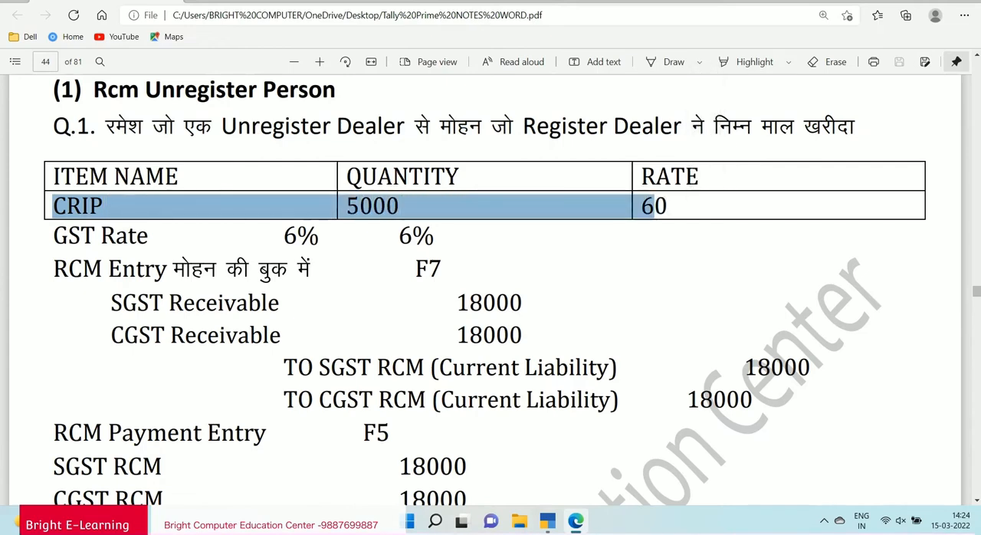
left_click(704, 184)
left_click_drag(53, 235, 412, 236)
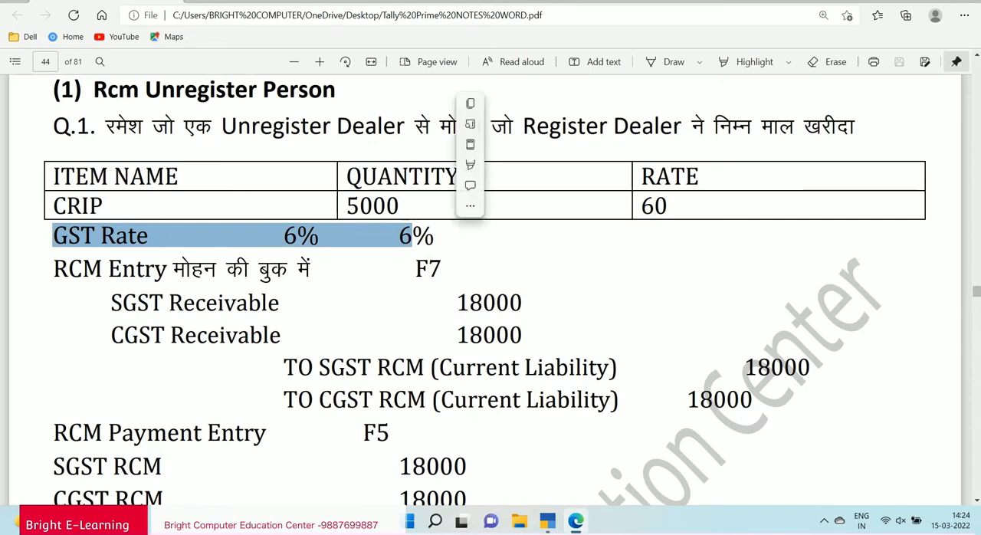
Examine the RCM journal entry lines for SGST and CGST Receivable and the matching RCM current liability ledgers.
left_click_drag(53, 269, 442, 268)
scroll(441, 268, "down", 2)
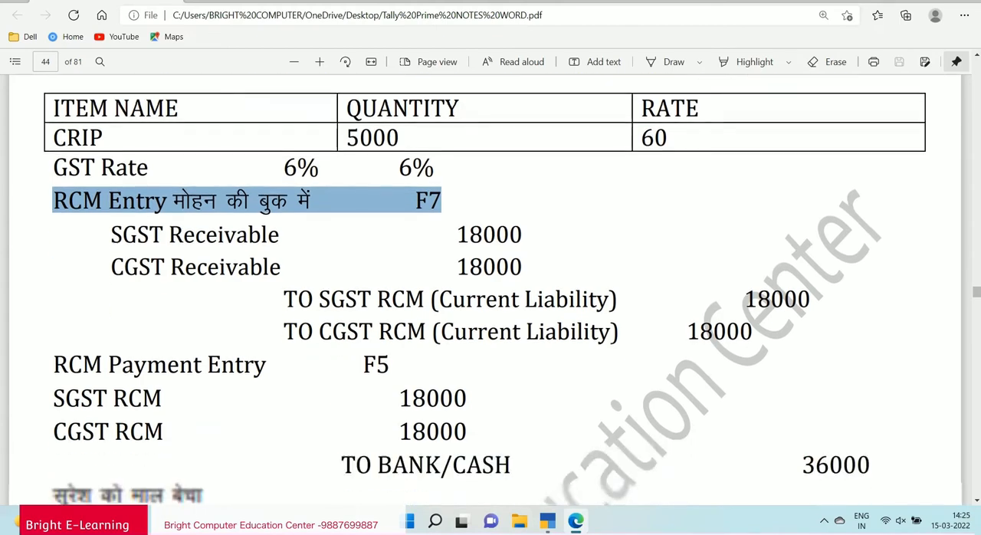
left_click_drag(111, 233, 280, 234)
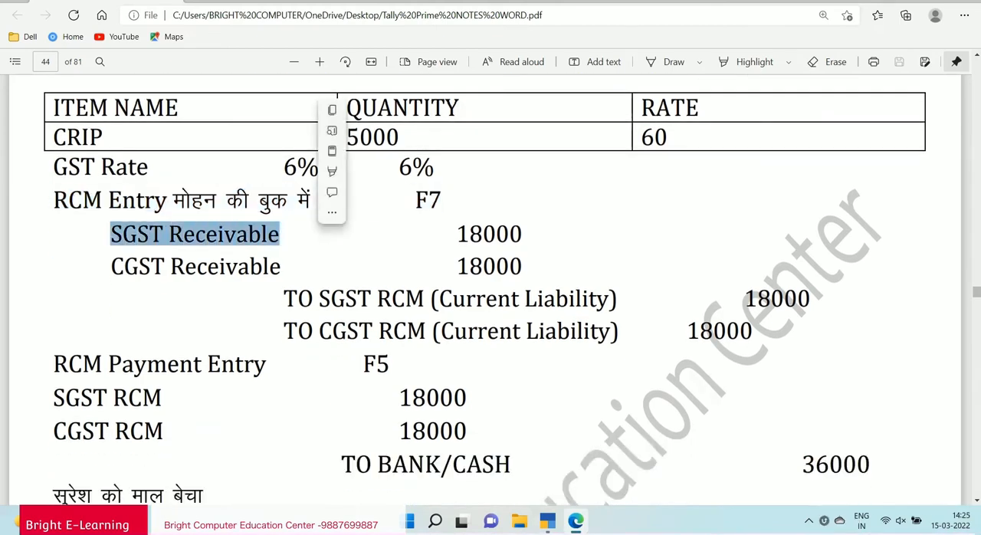
scroll(490, 291, "up", 2)
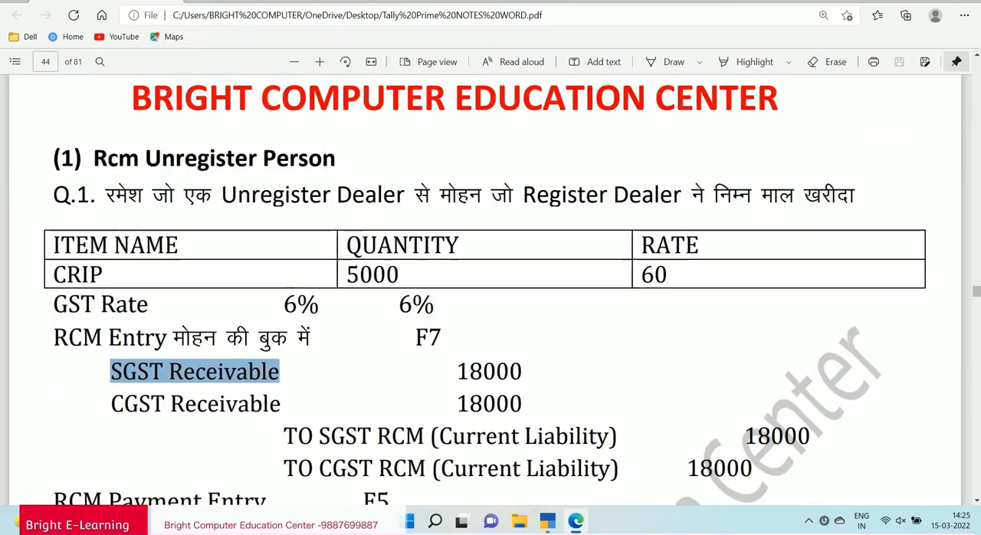
left_click_drag(111, 403, 252, 403)
left_click_drag(283, 435, 510, 435)
left_click_drag(283, 467, 546, 468)
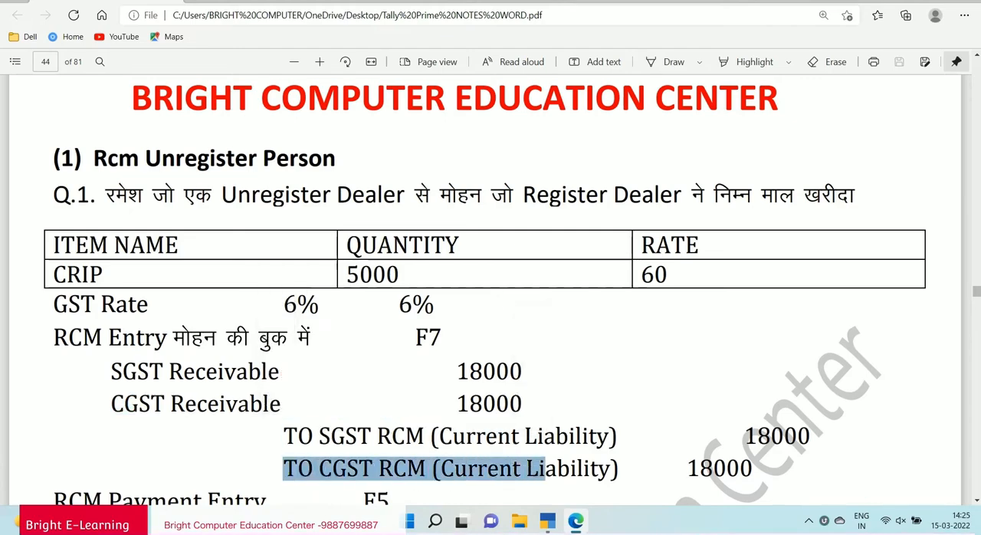
Examine the RCM Payment Entry lines for SGST RCM, CGST RCM and Bank/Cash.
scroll(552, 429, "down", 3)
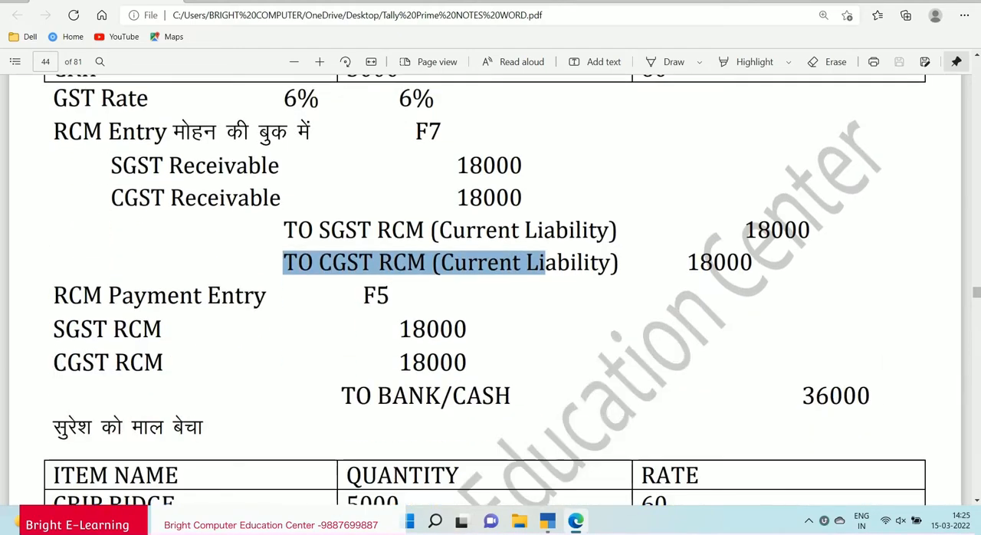
left_click_drag(52, 295, 267, 295)
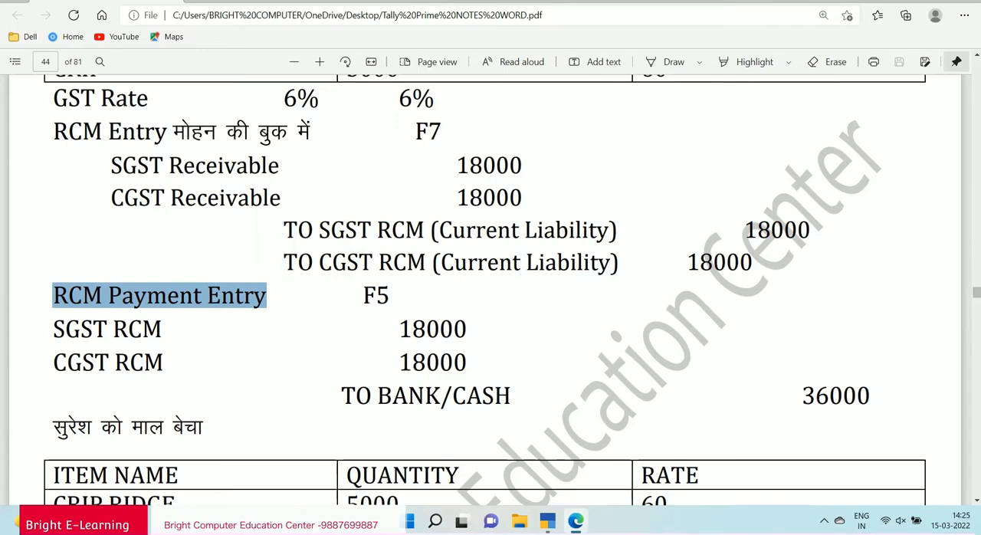
left_click_drag(64, 329, 164, 329)
left_click_drag(52, 362, 164, 362)
left_click_drag(340, 395, 512, 396)
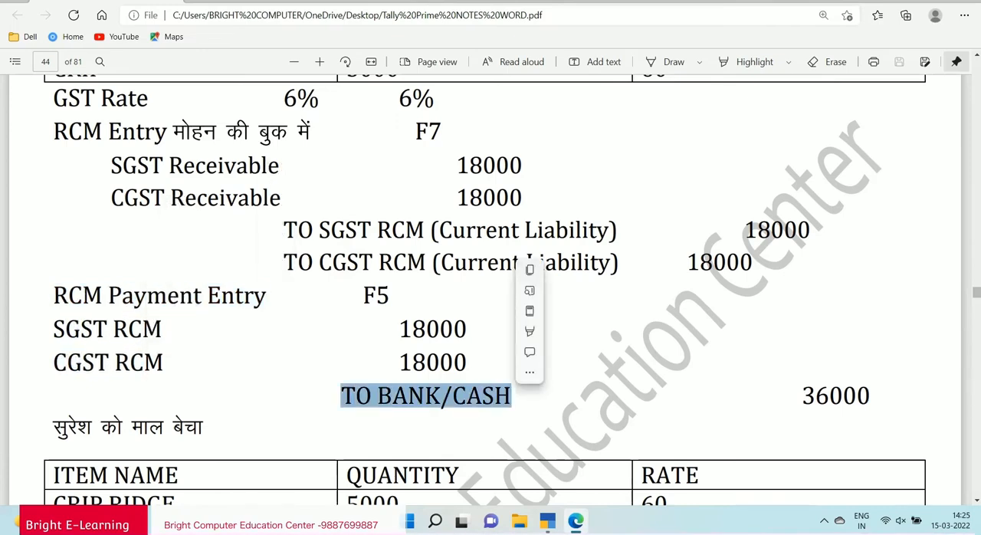
scroll(485, 290, "up", 5)
scroll(485, 290, "down", 2)
Switch to TallyPrime, start a new ledger in Bright House and enter the supplier's name from question 1 of the notes.
key("alt+Tab")
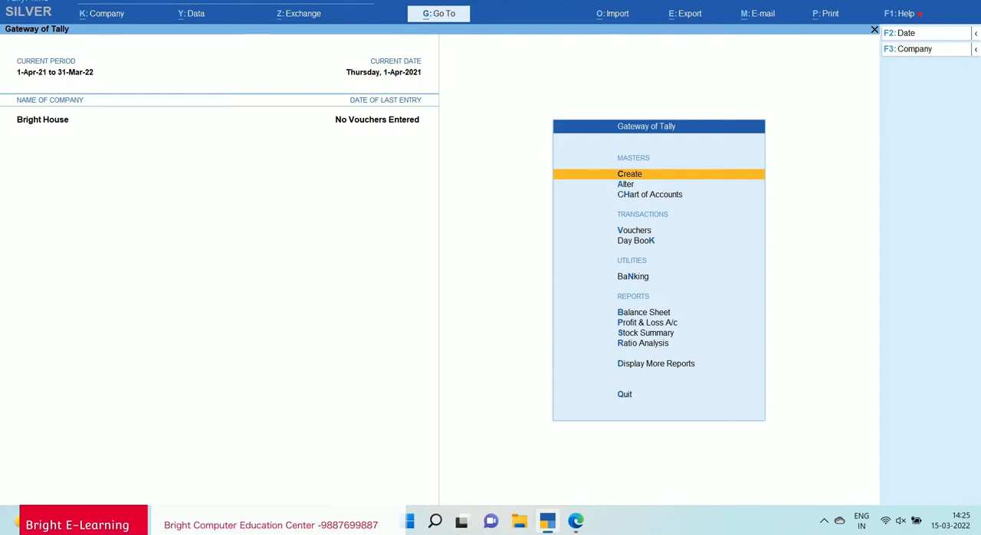
key("Return")
key("Down")
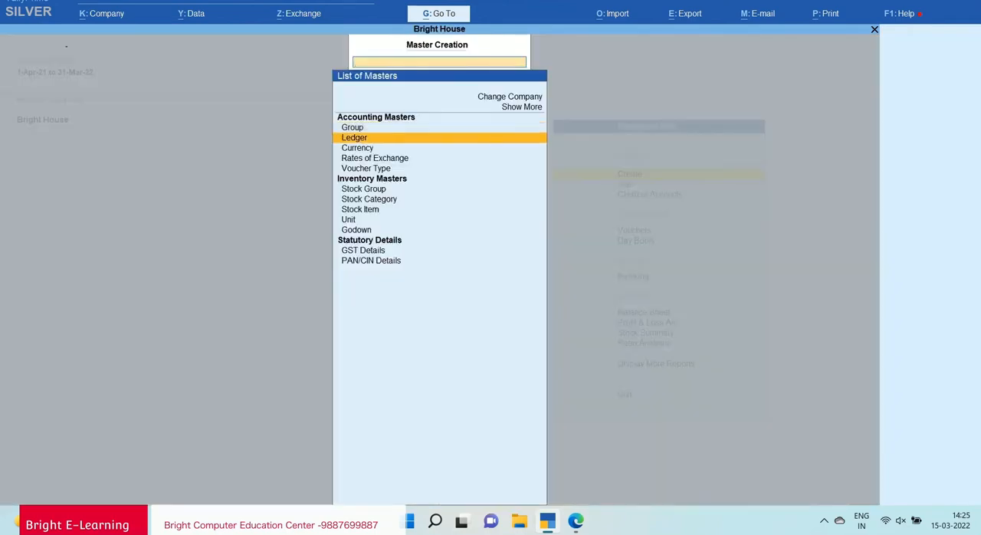
key("Return")
key("alt+Tab")
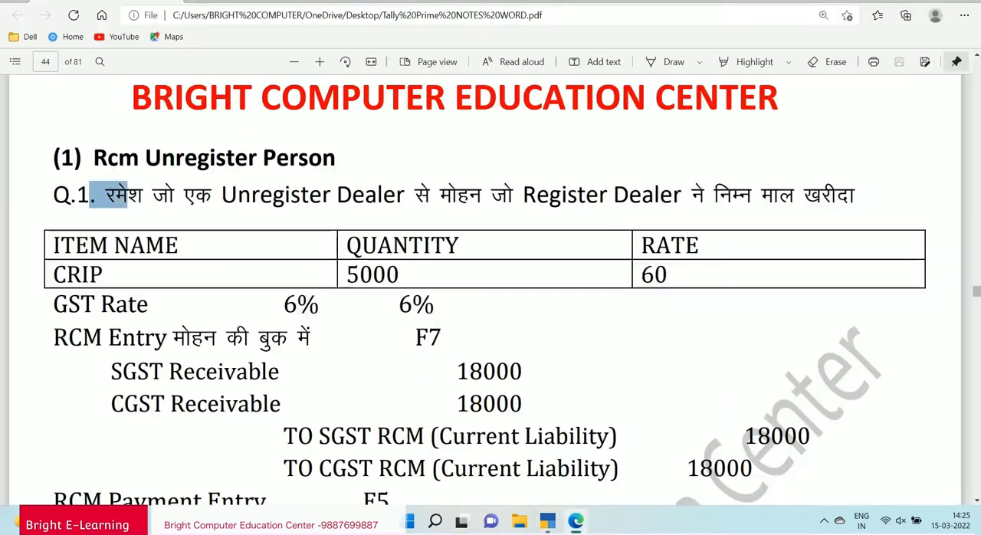
key("alt+Tab")
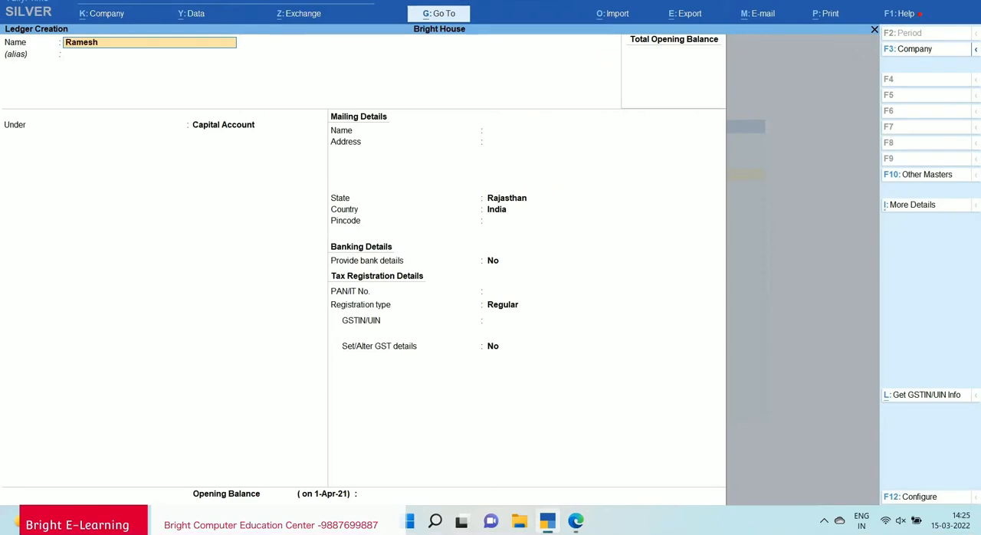
key("Return")
Place the supplier's ledger under Sundry Creditors and fill in its mailing address, keeping the state Rajasthan and country India.
type("Sun")
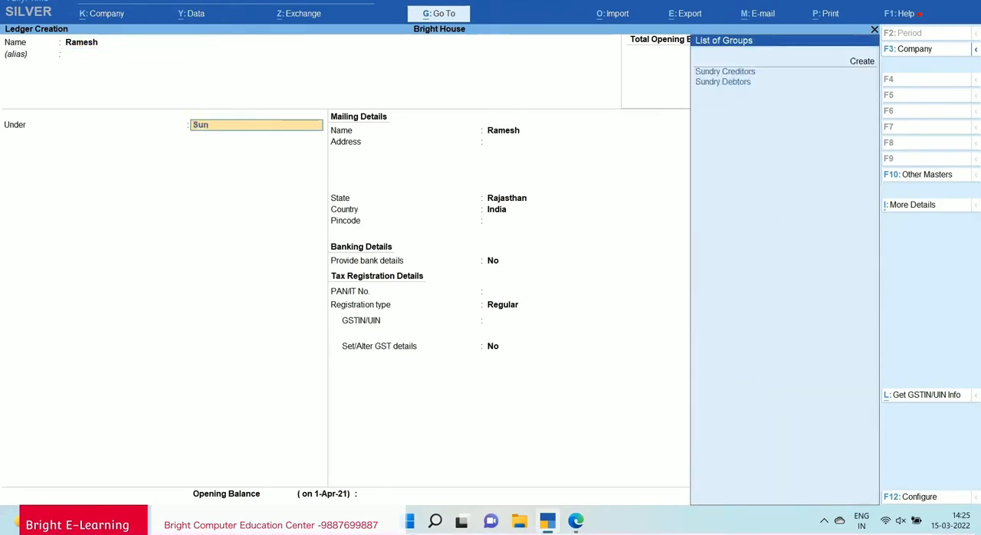
key("Return")
key("Return")
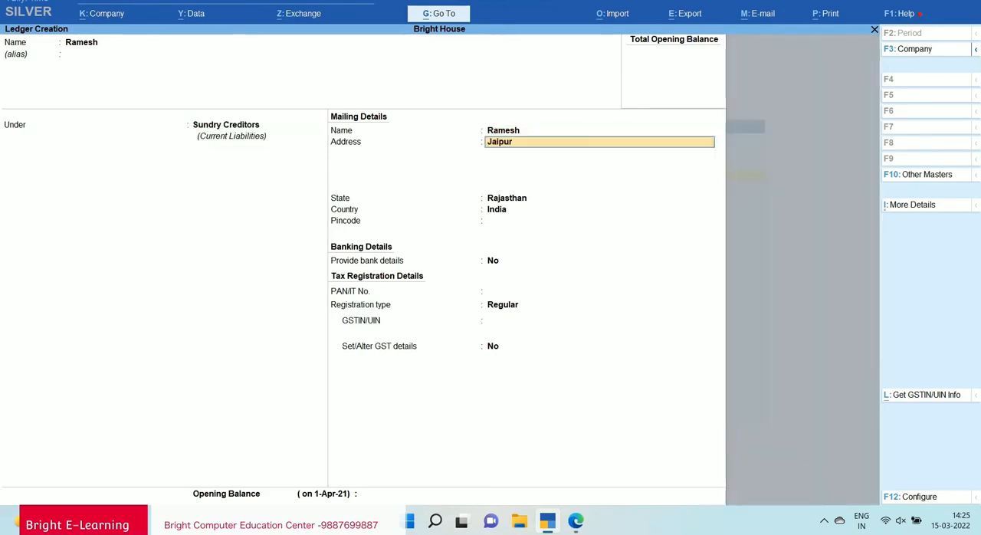
key("Return")
key("Return")
key("Return")
key("Return")
key("Return")
key("Return")
key("Return")
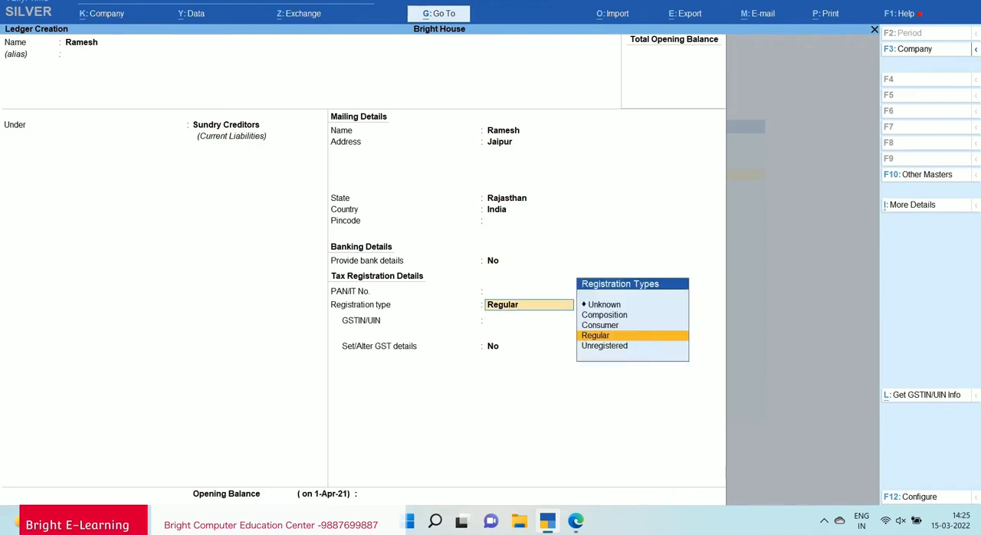
Keep the registration type Regular and enter the supplier's GSTIN/UIN.
key("Return")
type("08AB")
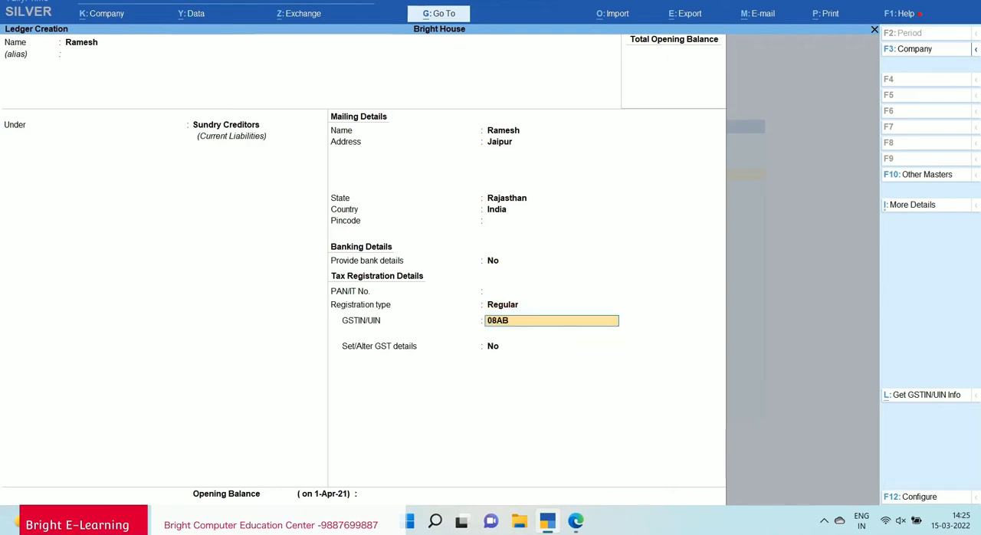
type("CDE1234F1Z8")
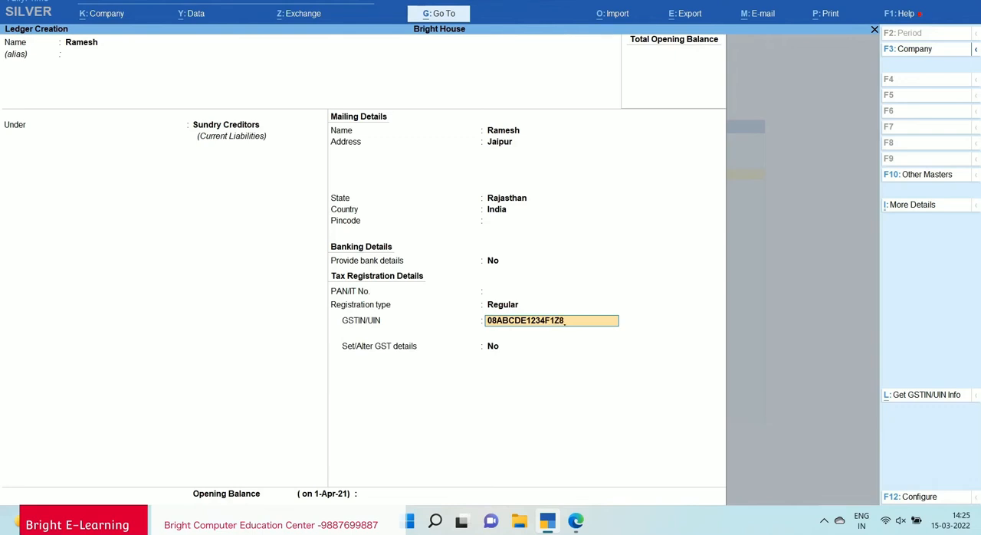
Accept the supplier's GSTIN/UIN as entered and continue to the Set/Alter GST details option.
key("Return")
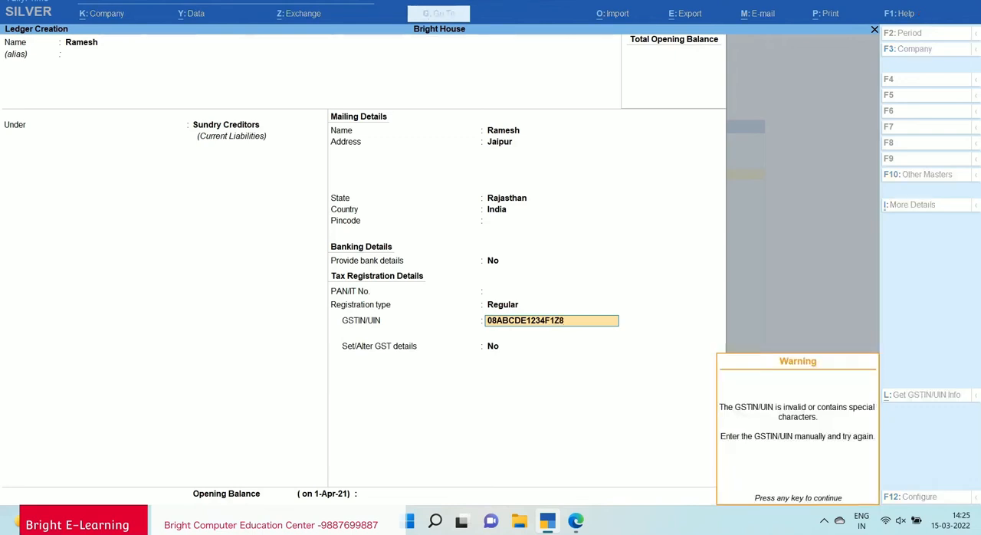
key("Return")
key("Return")
key("BackSpace")
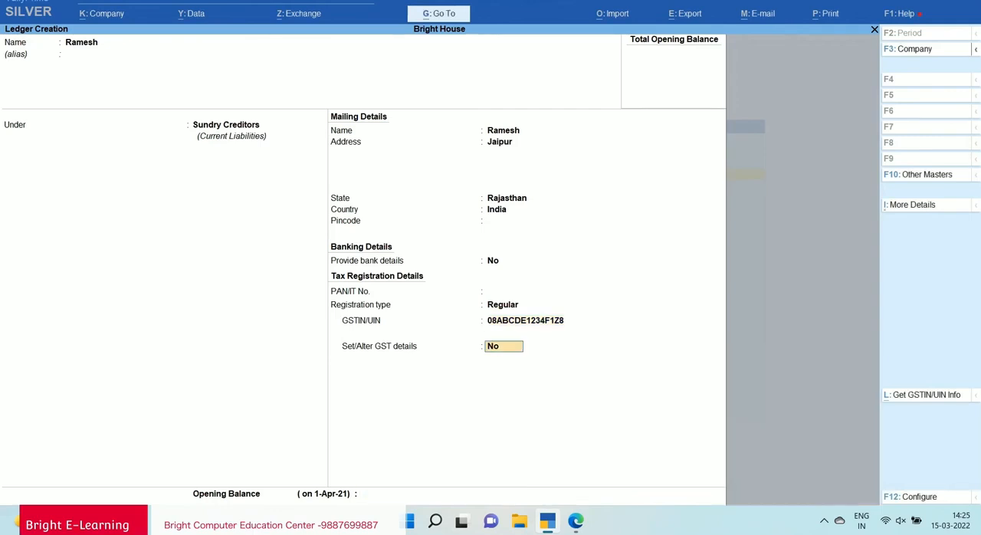
Set Set/Alter GST details to Yes, keep the default GST details with Party Type Not Applicable, and save the supplier's ledger.
key("Return")
key("Return")
key("Return")
key("Return")
key("Return")
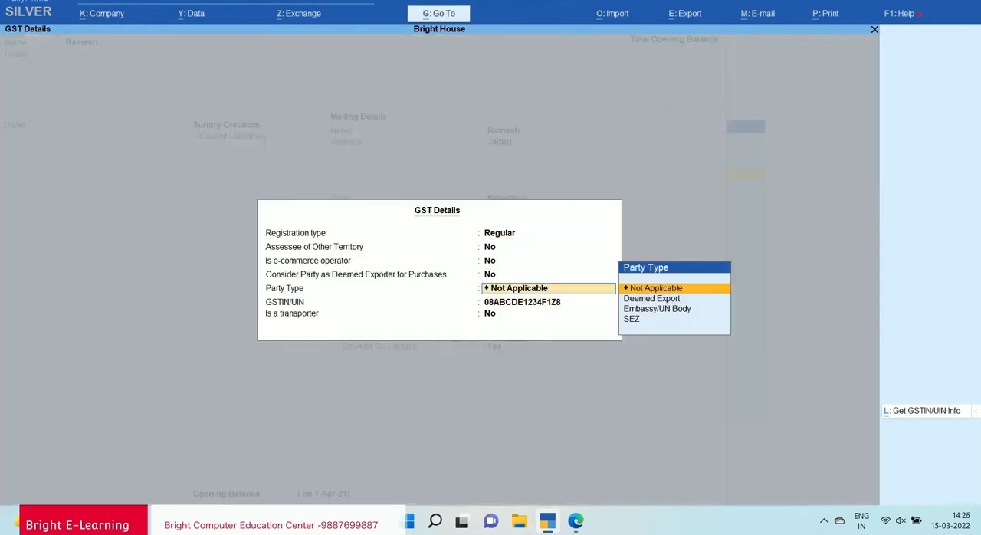
key("Return")
key("Return")
key("Return")
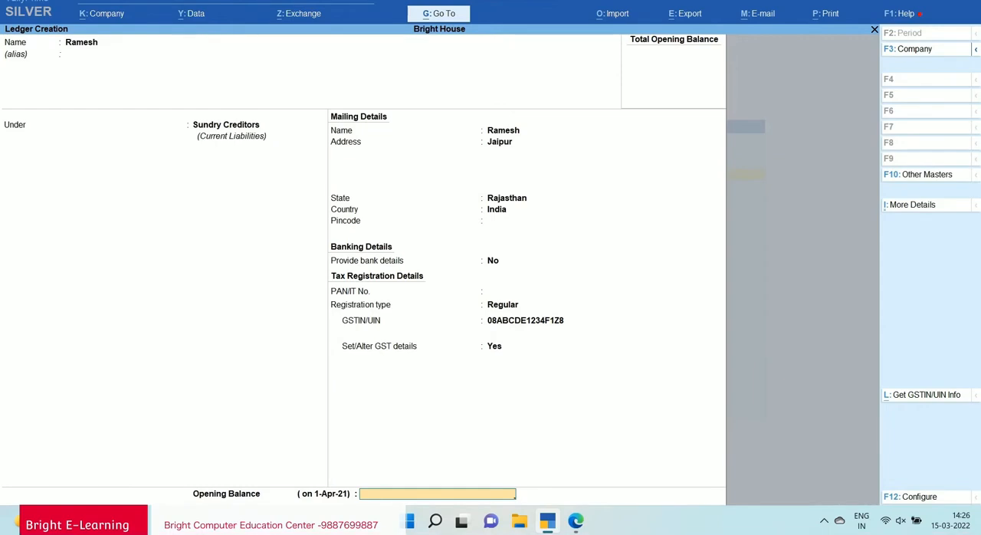
key("Return")
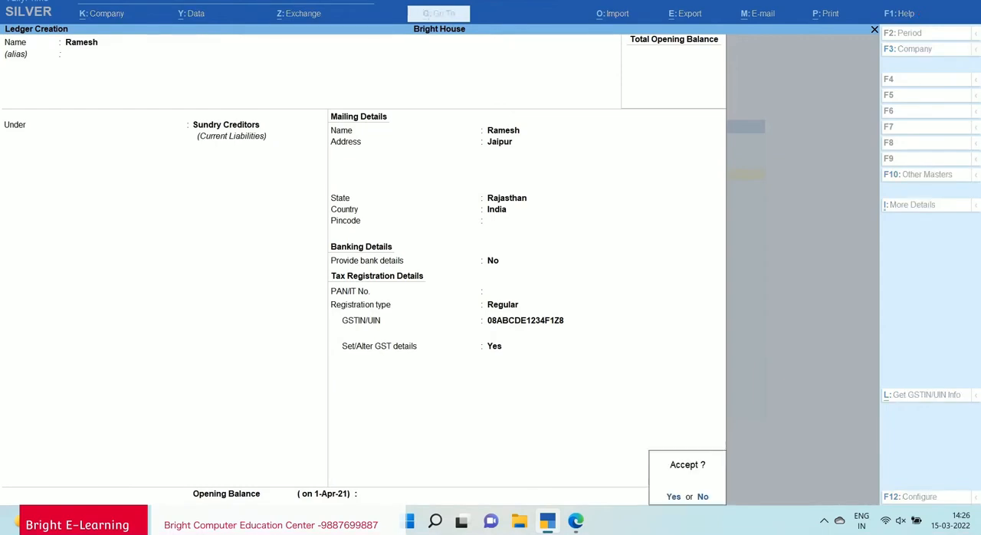
key("Return")
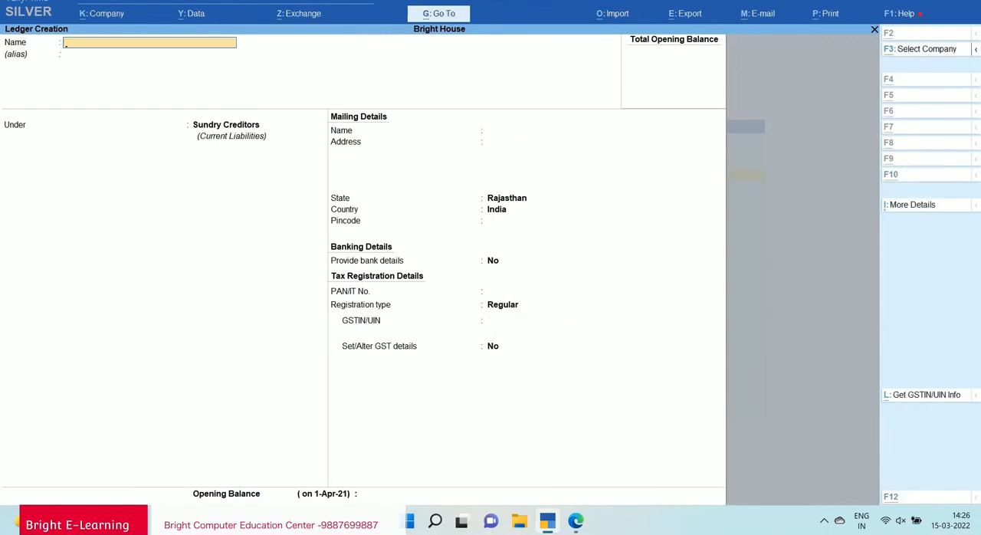
Check question 1 in the notes, then name the new ledger Purchase and place it under Purchase Accounts.
key("alt+Tab")
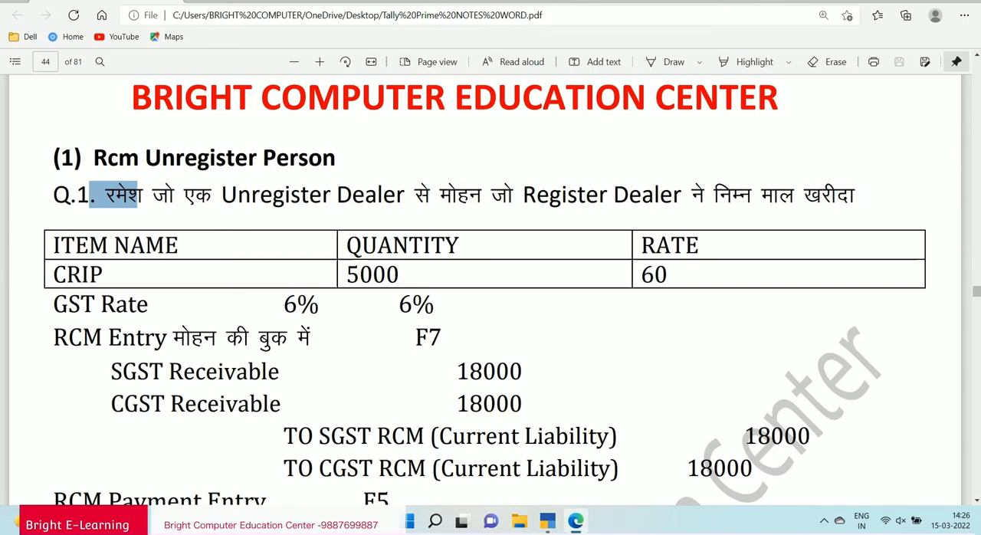
key("alt+Tab")
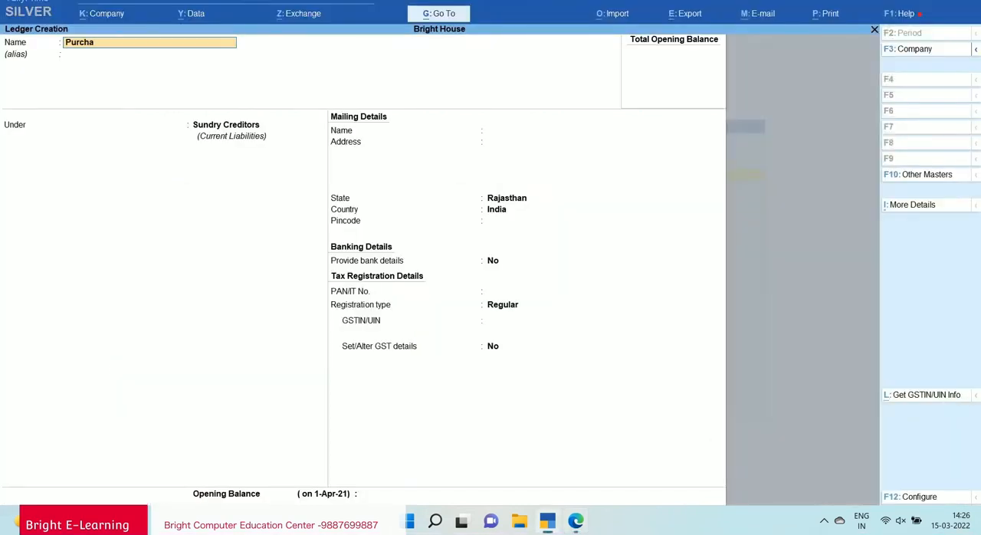
key("Return")
key("Return")
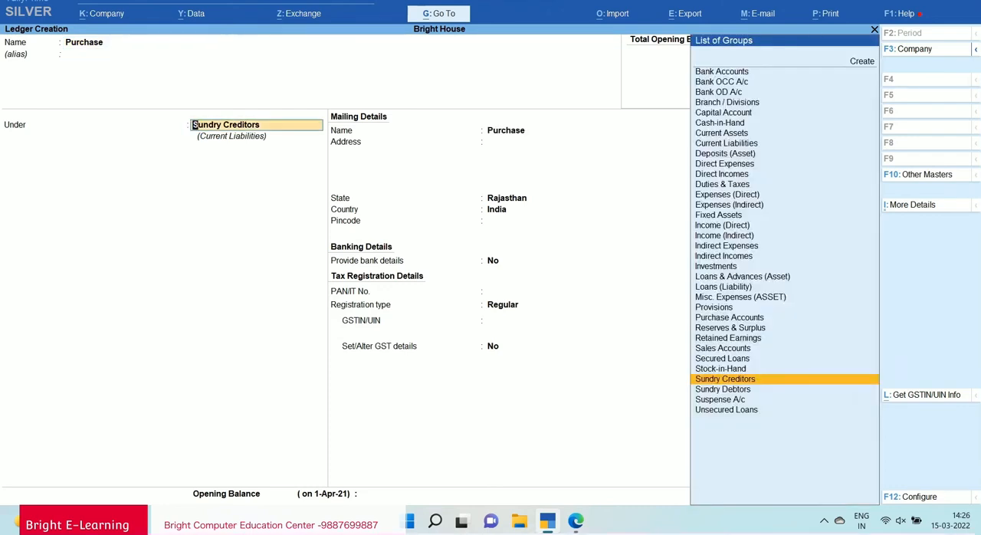
type("Pur")
key("Return")
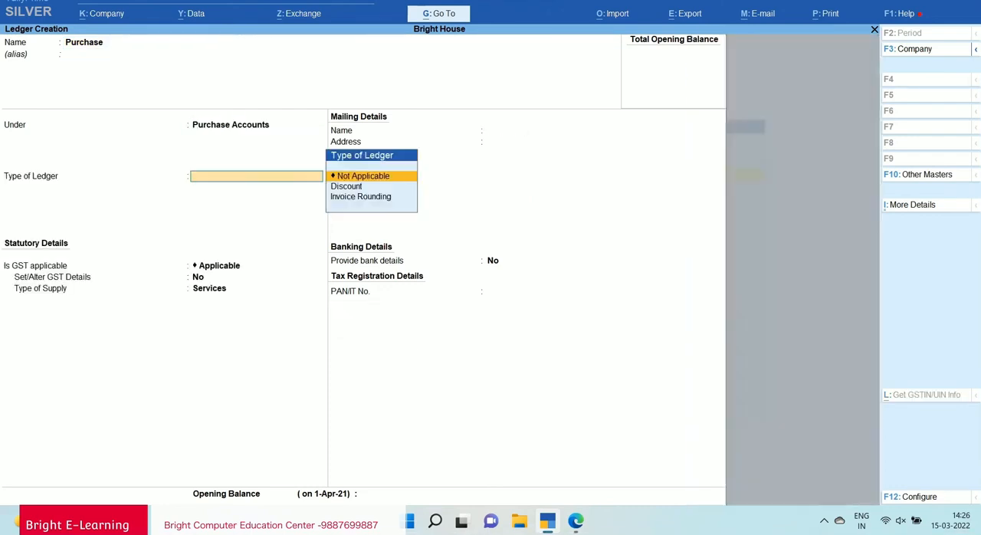
Set the Purchase ledger's type to Not Applicable, keep GST Applicable and type of supply Services, and save it.
key("Return")
key("Return")
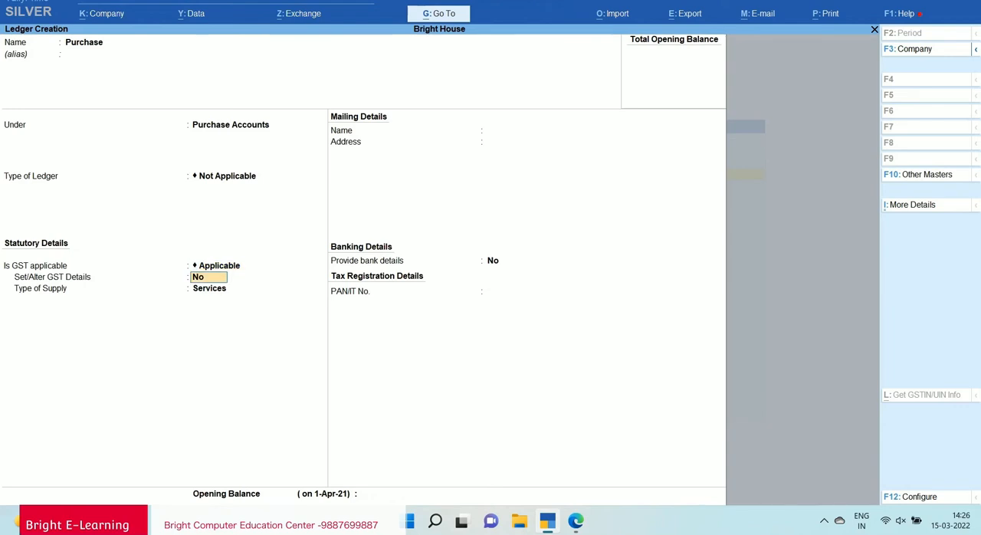
key("Return")
key("Return")
key("Return")
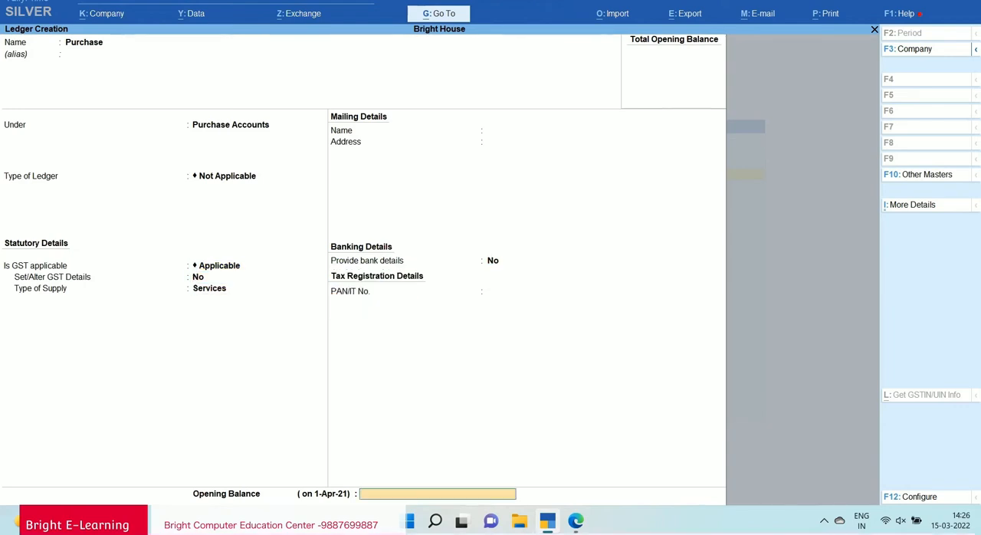
key("Return")
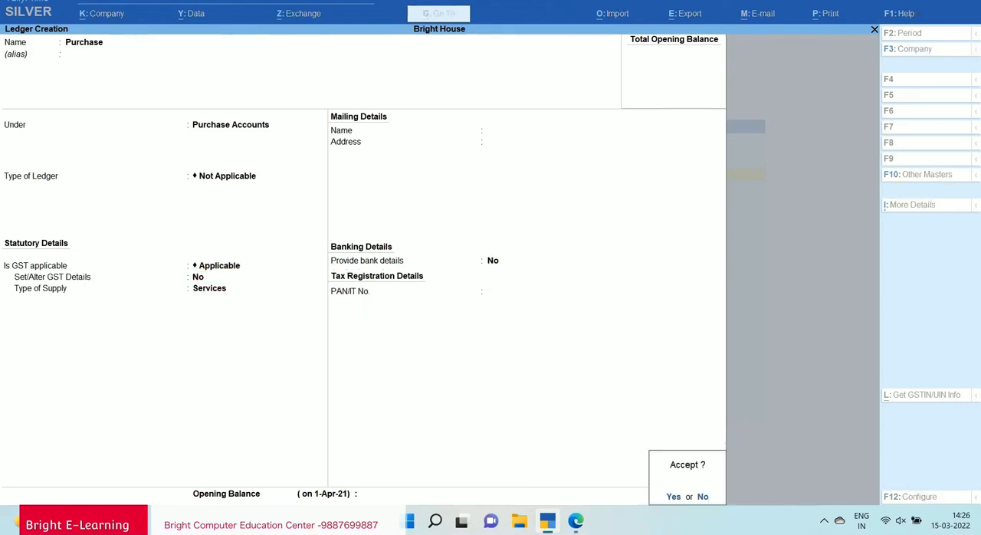
key("Return")
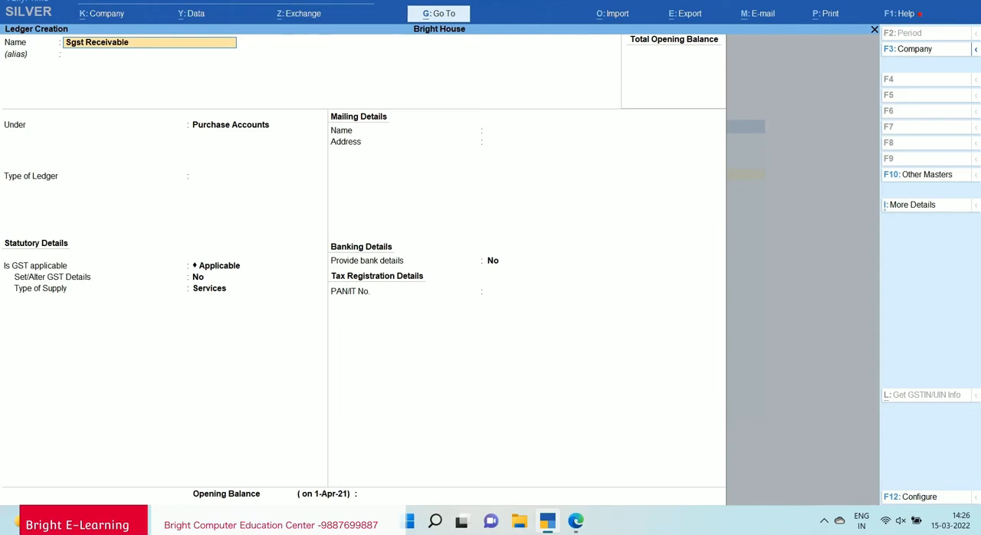
Create the ledger Sgst Receivable under Duties & Taxes with duty type GST and tax type State Tax.
key("Return")
type("Du")
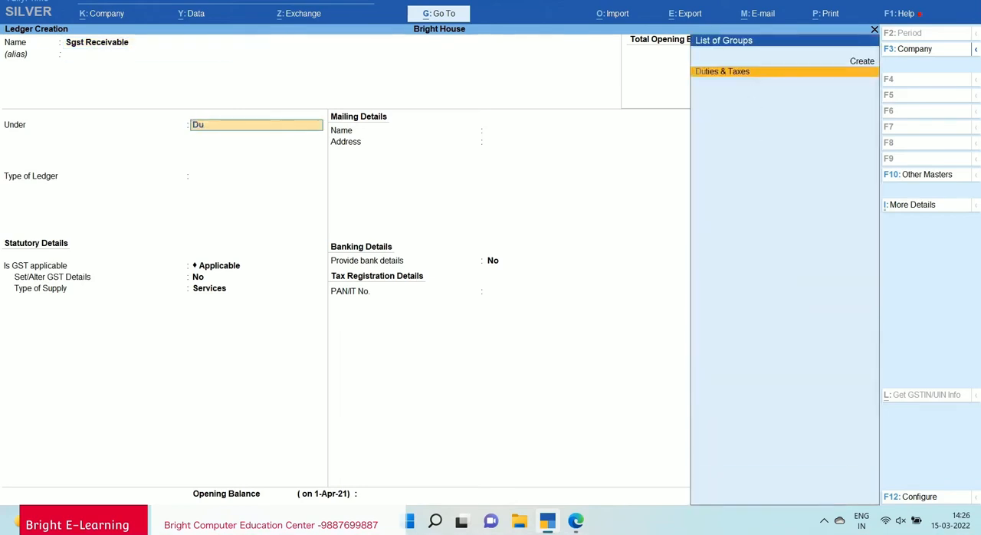
key("Return")
key("Up")
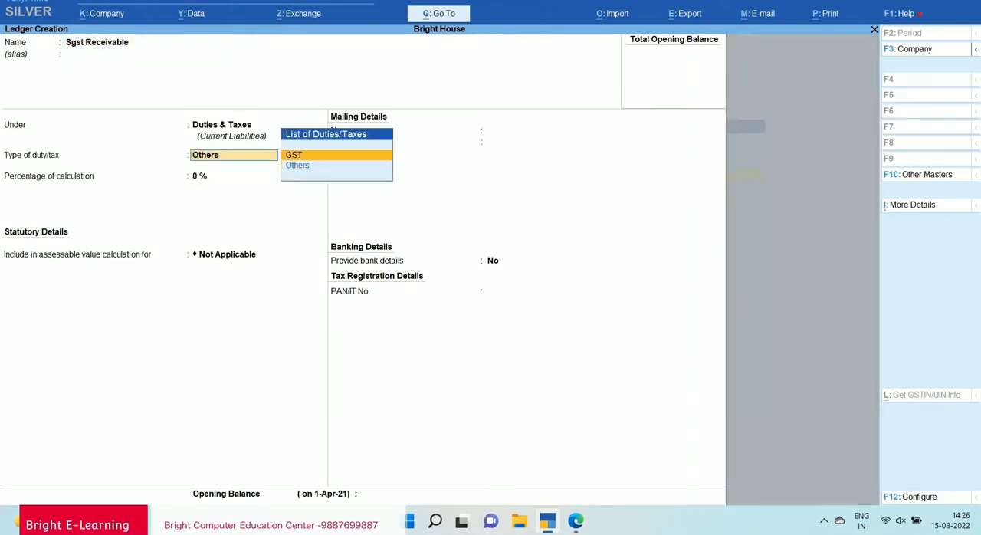
key("Return")
key("Down")
key("Down")
key("Down")
key("Return")
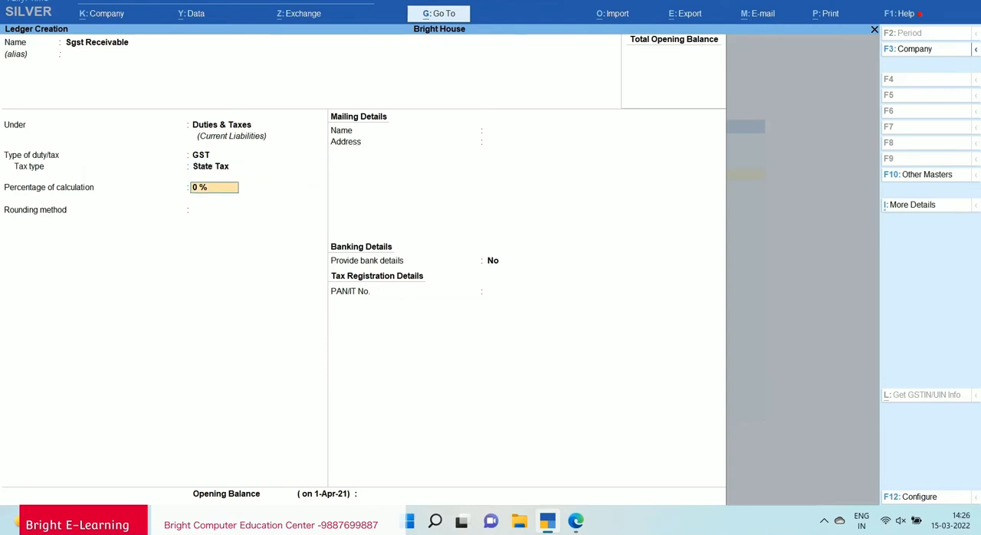
Keep Sgst Receivable at 0 % with rounding method Not Applicable and save the ledger.
key("Return")
key("Return")
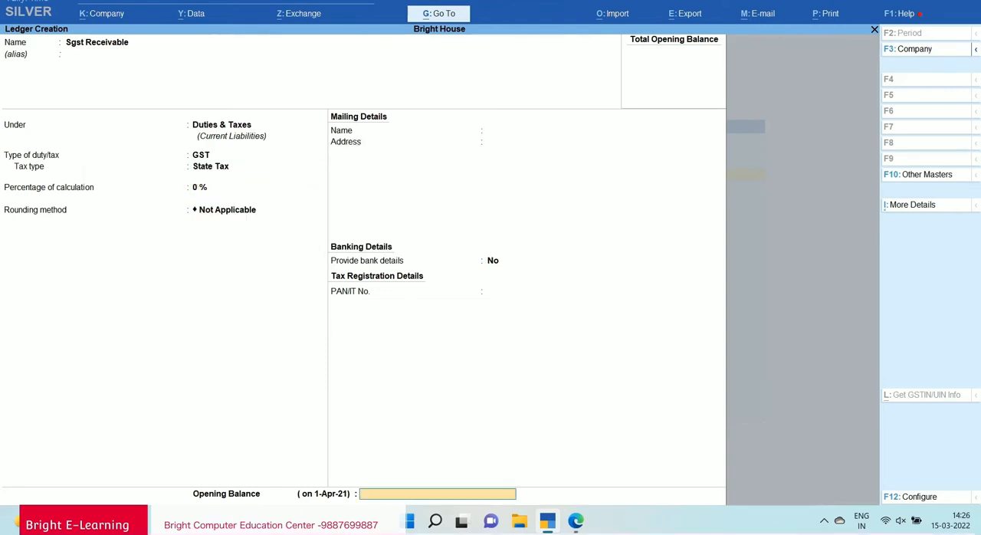
key("Return")
key("Return")
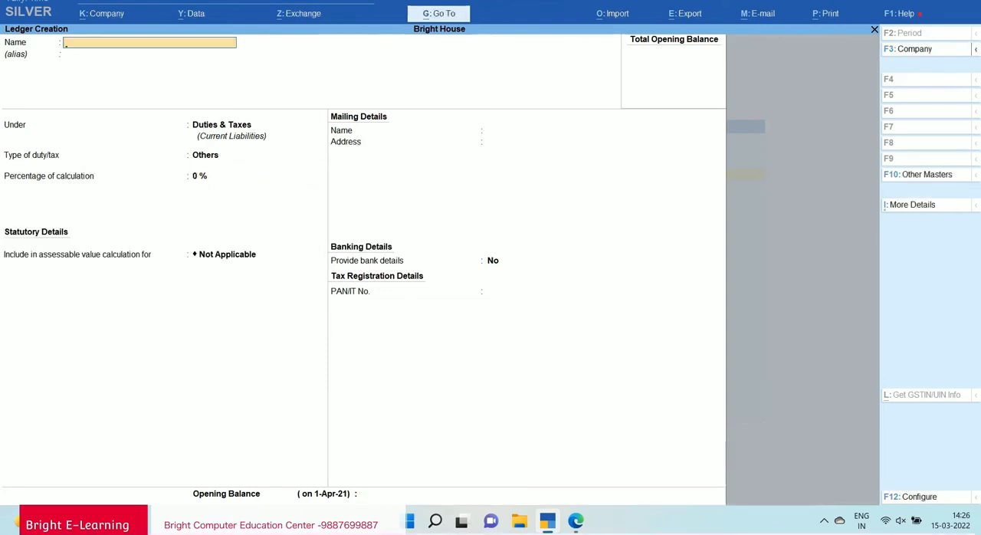
Create the ledger Cgst Receivable under Duties & Taxes with duty type GST and tax type Central Tax.
type("Cgst Receivable")
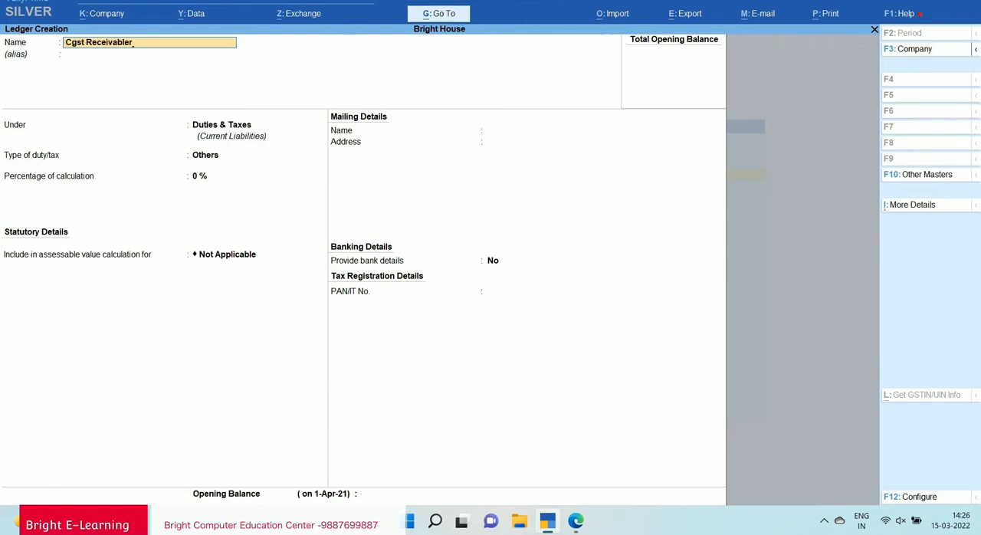
key("Return")
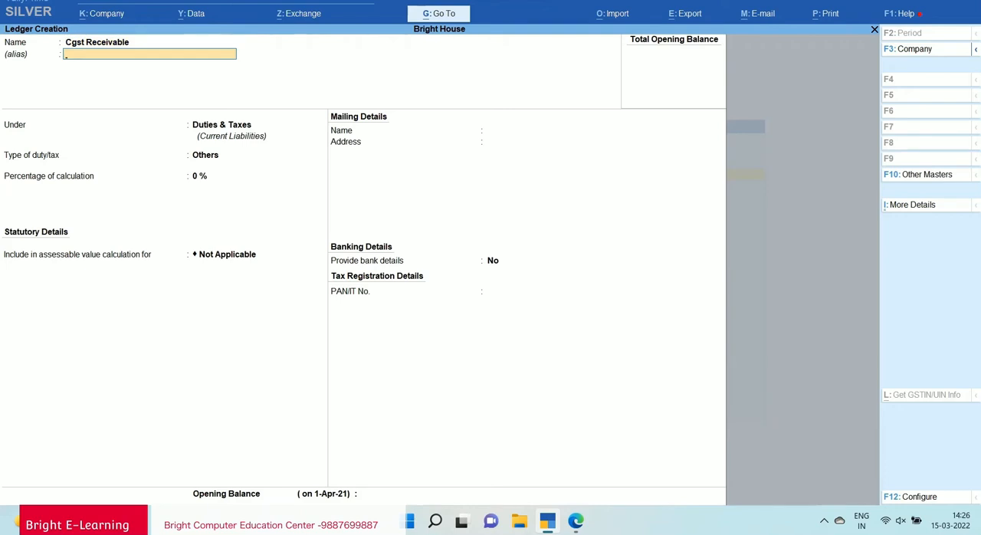
key("Return")
key("Return")
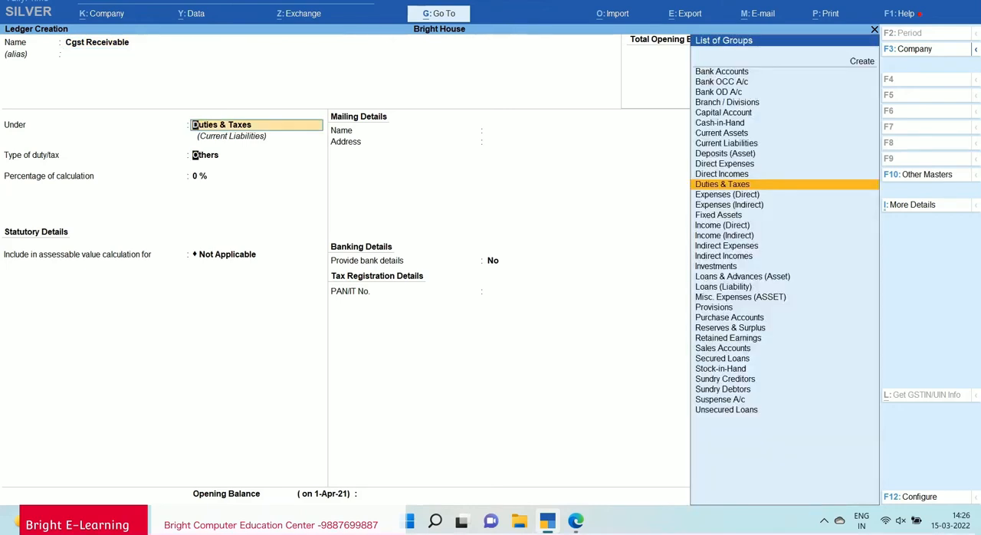
key("Return")
Keep Cgst Receivable at 0 % with rounding method Not Applicable and save the ledger.
key("Return")
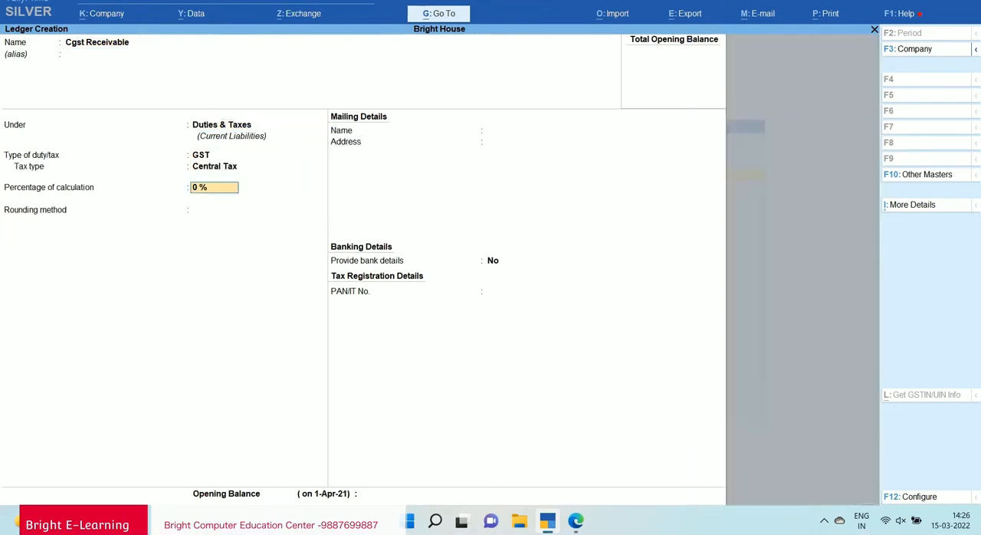
key("Return")
key("Return")
key("Return")
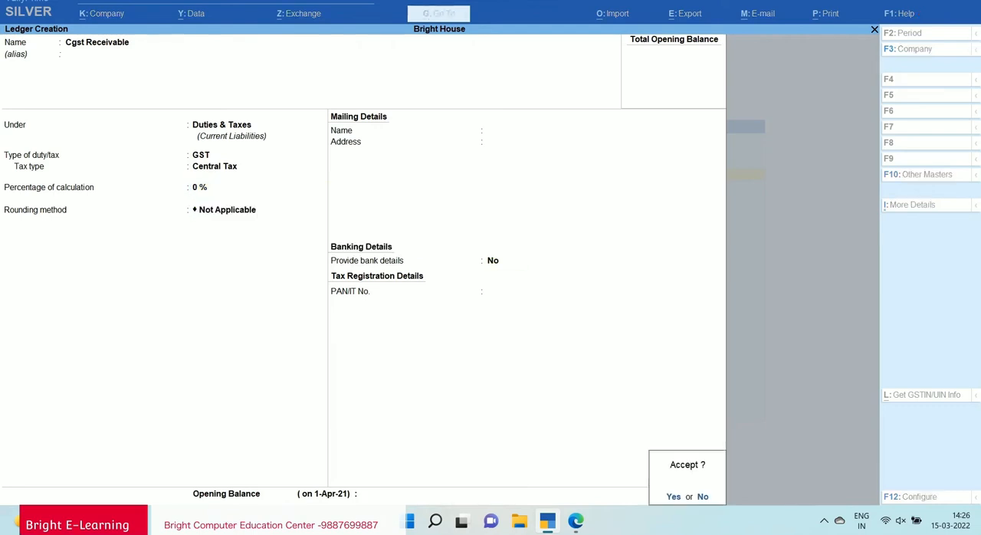
key("Return")
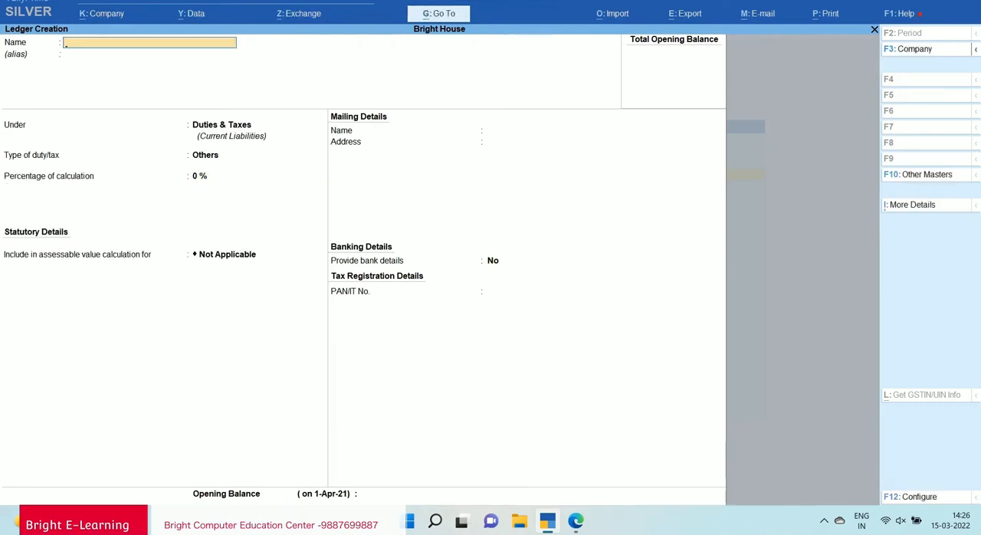
Name the new ledger Rcm Sgst and check its group in the RCM Entry of the notes.
type("Rcm Sgst")
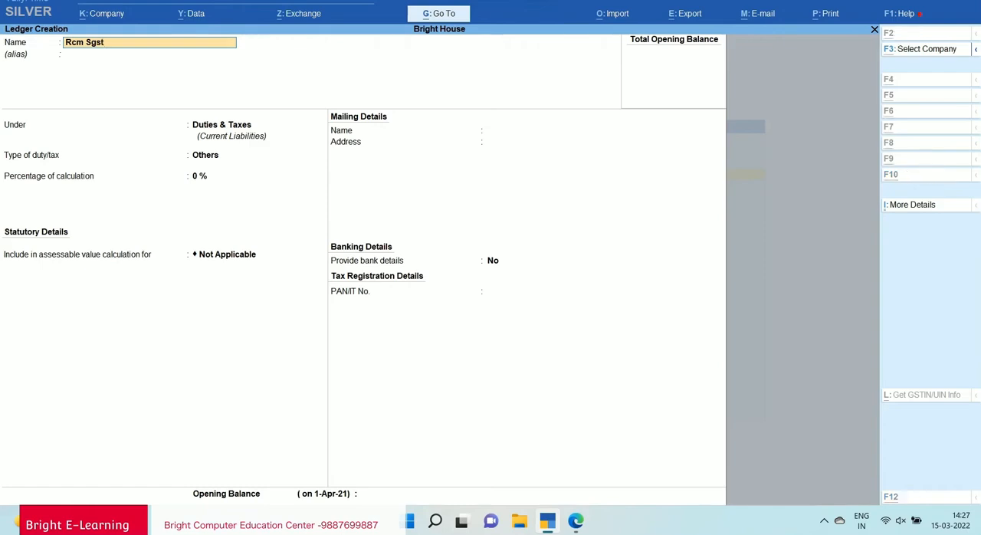
key("alt+Tab")
scroll(484, 292, "down", 1)
scroll(485, 292, "down", 1)
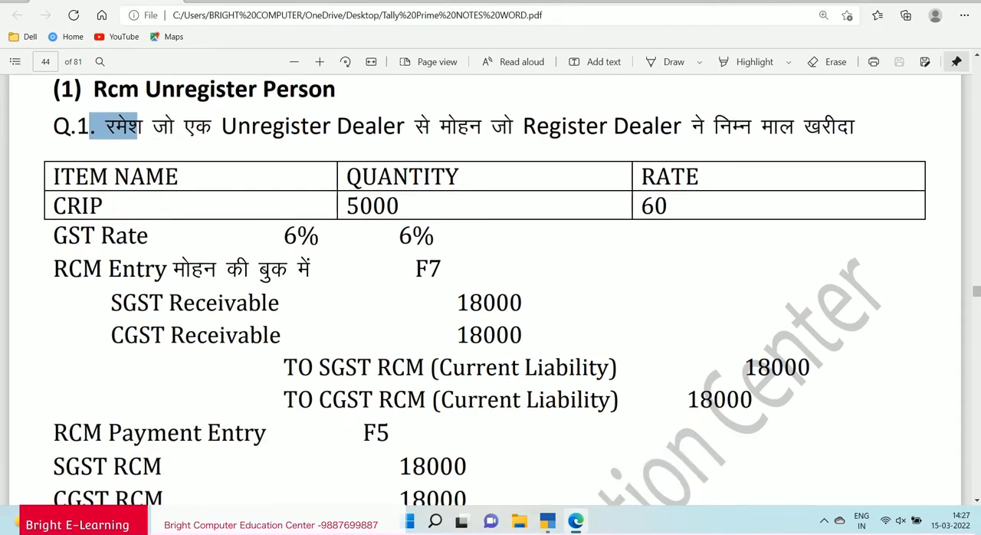
key("alt+Tab")
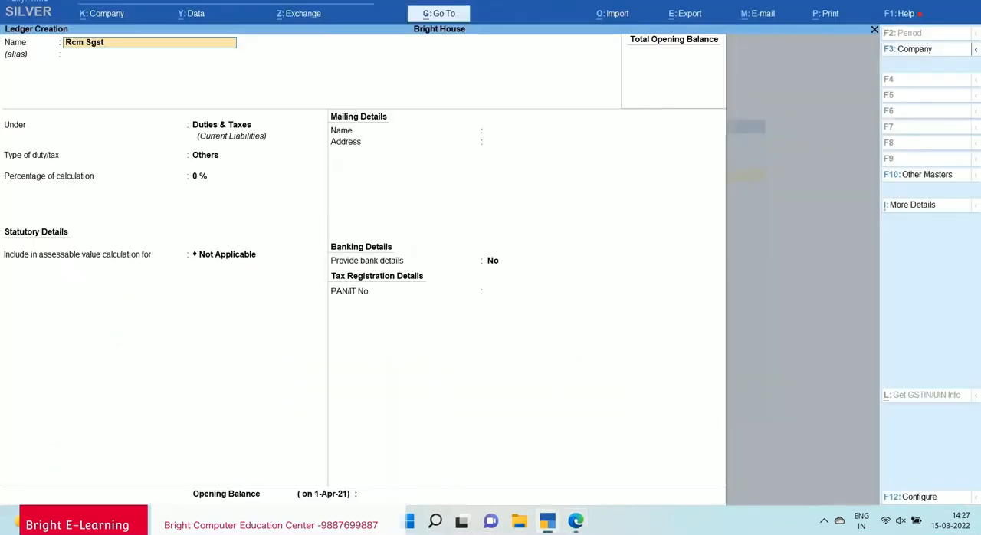
Place the Rcm Sgst ledger under Current Liabilities.
key("Return")
key("Return")
type("Cu")
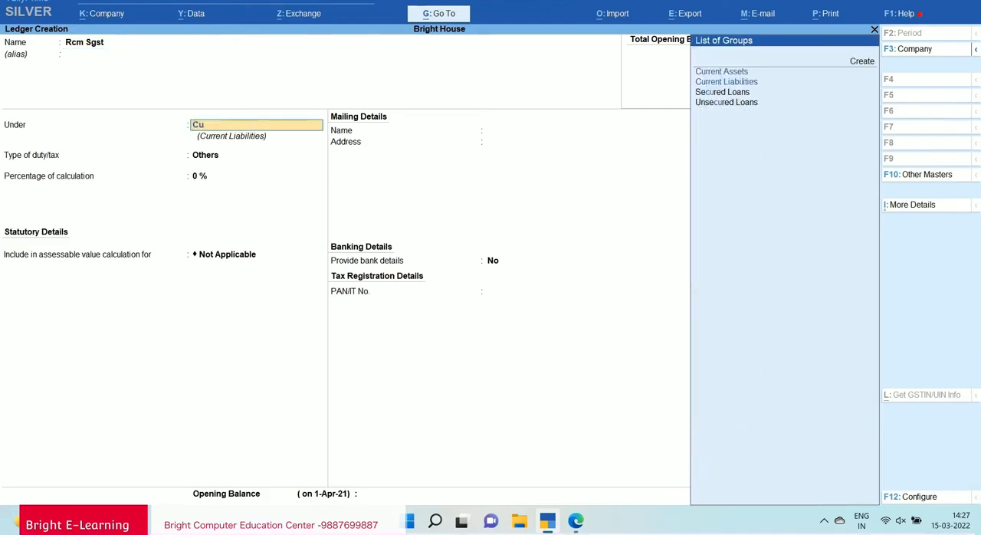
key("Down")
key("Down")
key("Return")
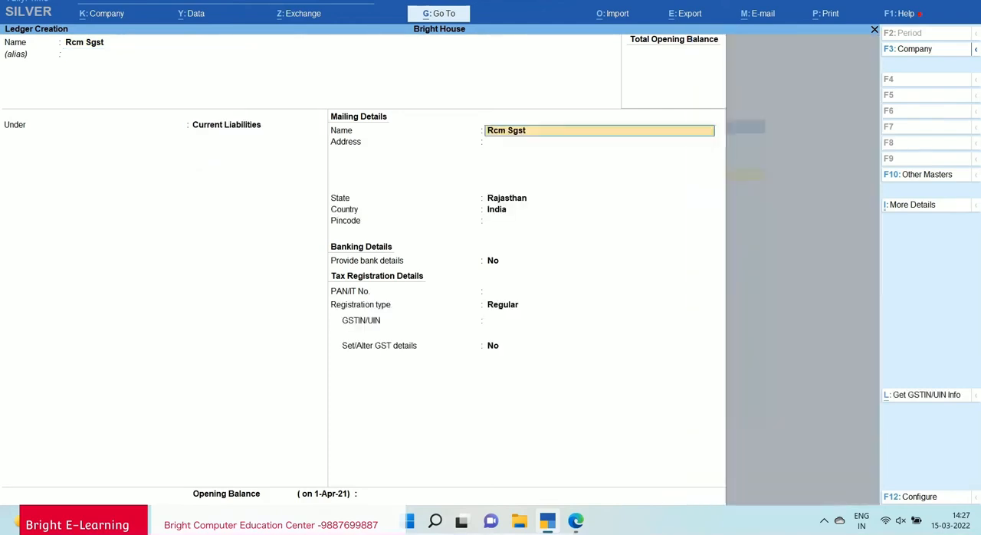
Keep the default mailing details and Regular registration type for Rcm Sgst, leave GSTIN/UIN blank, and save the ledger.
key("Return")
key("Return")
key("Return")
key("Return")
key("Return")
key("Return")
key("Return")
key("Return")
key("Return")
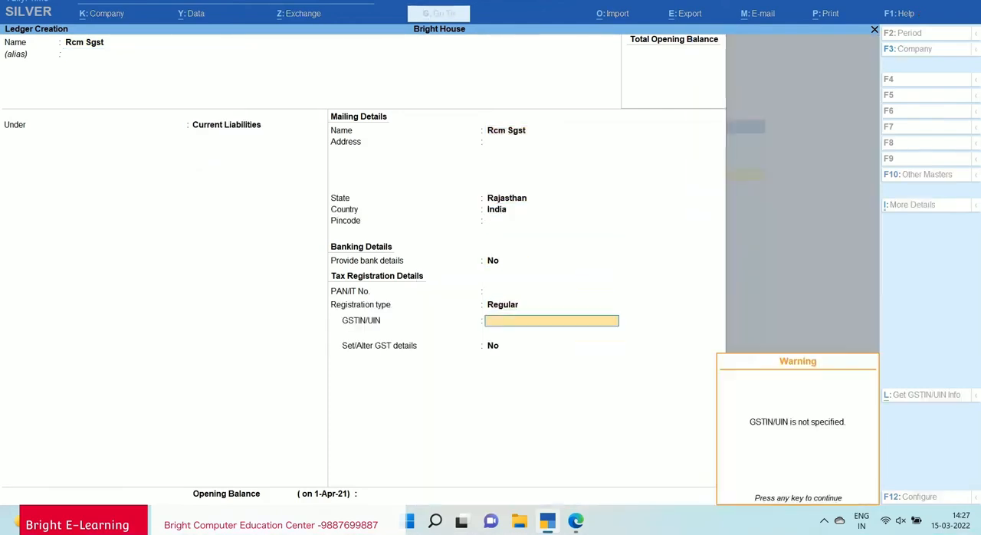
key("Return")
key("Return")
key("Return")
key("Return")
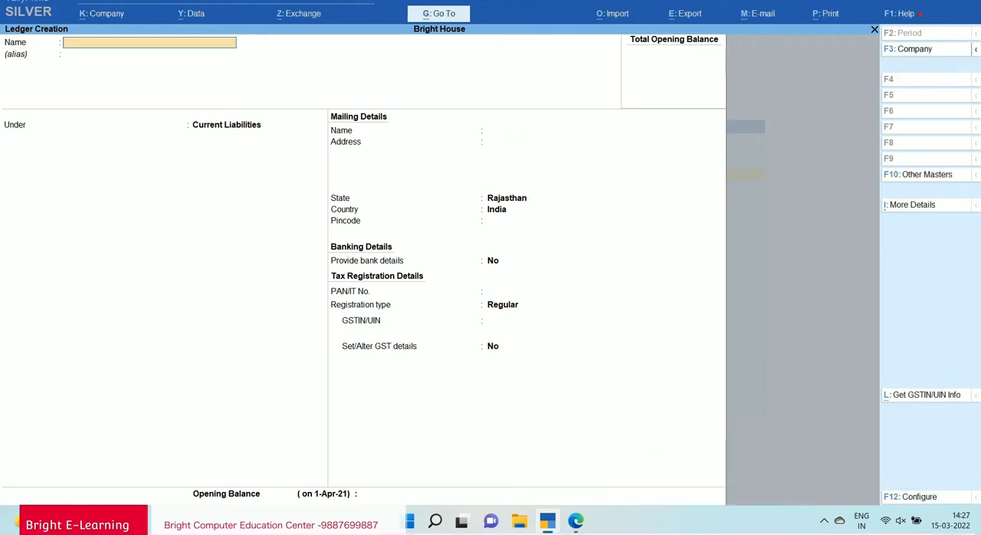
Create the Rcm Cgst ledger under Current Liabilities with default mailing details, Regular registration type and no GSTIN/UIN, and save it.
type("Rcm c")
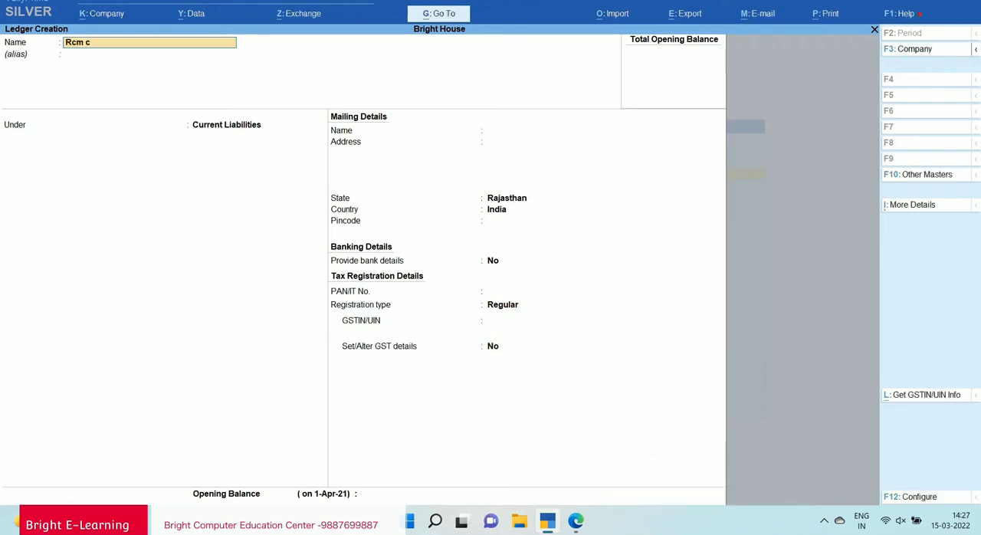
type("gst")
key("Return")
key("Return")
key("Return")
key("Return")
key("Return")
key("Return")
key("Return")
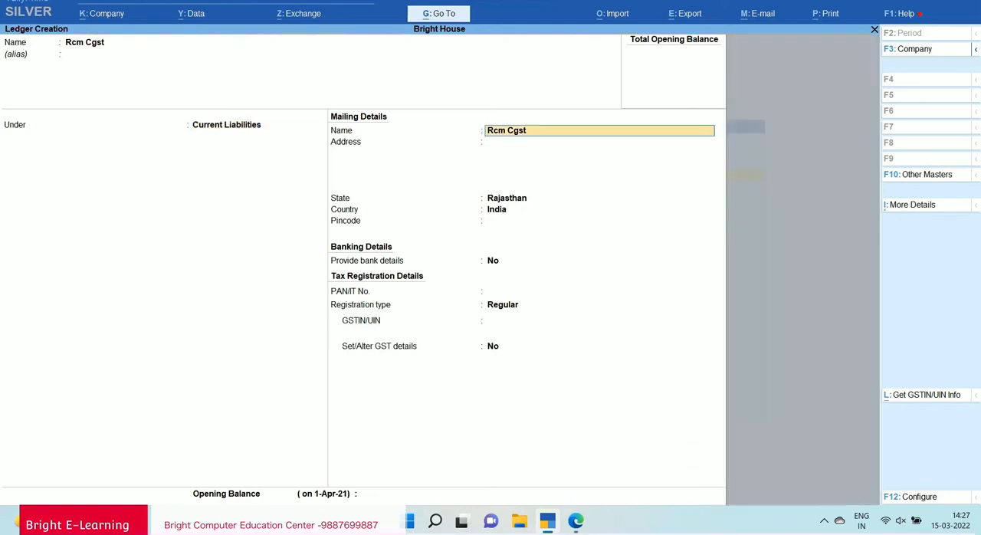
key("Return")
key("Return")
key("Return")
key("Return")
key("Return")
key("Return")
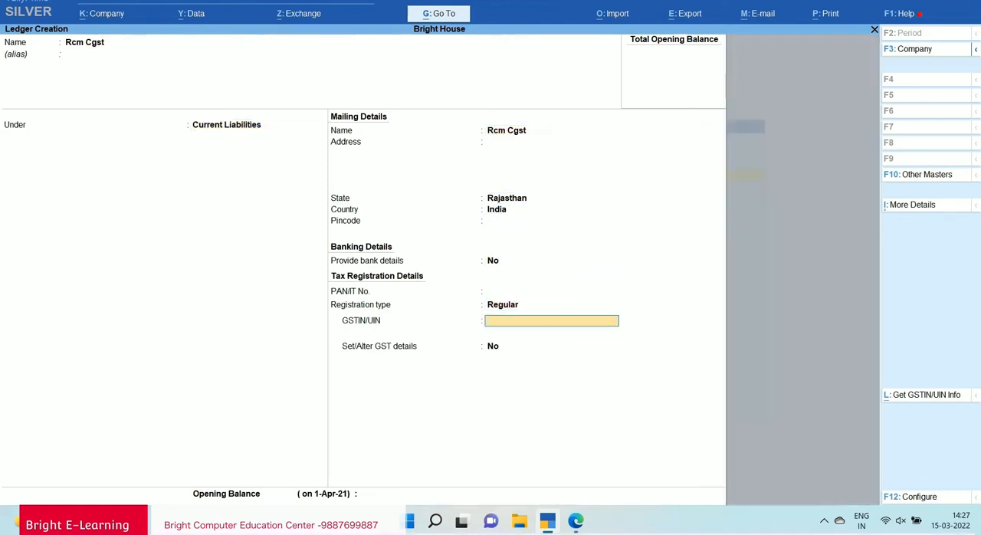
key("Return")
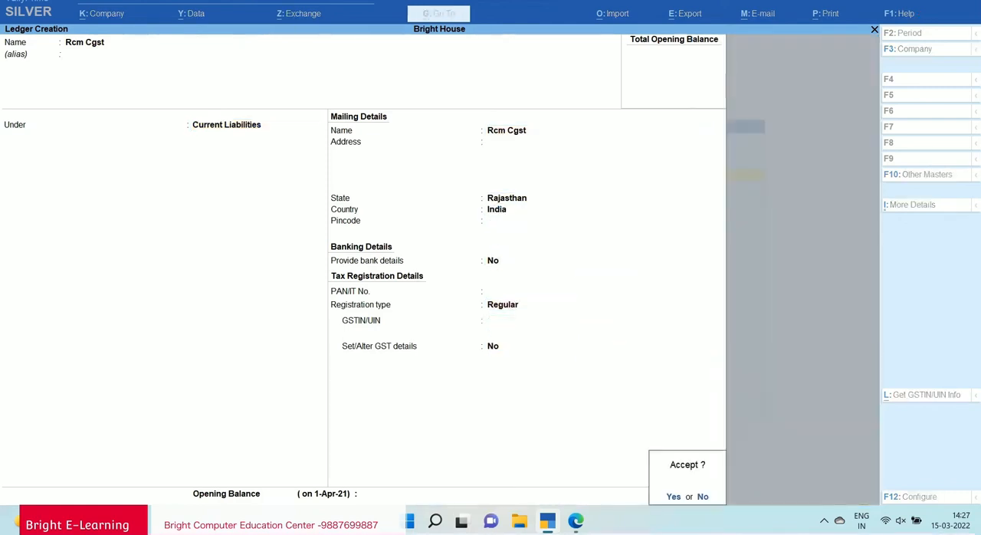
key("Return")
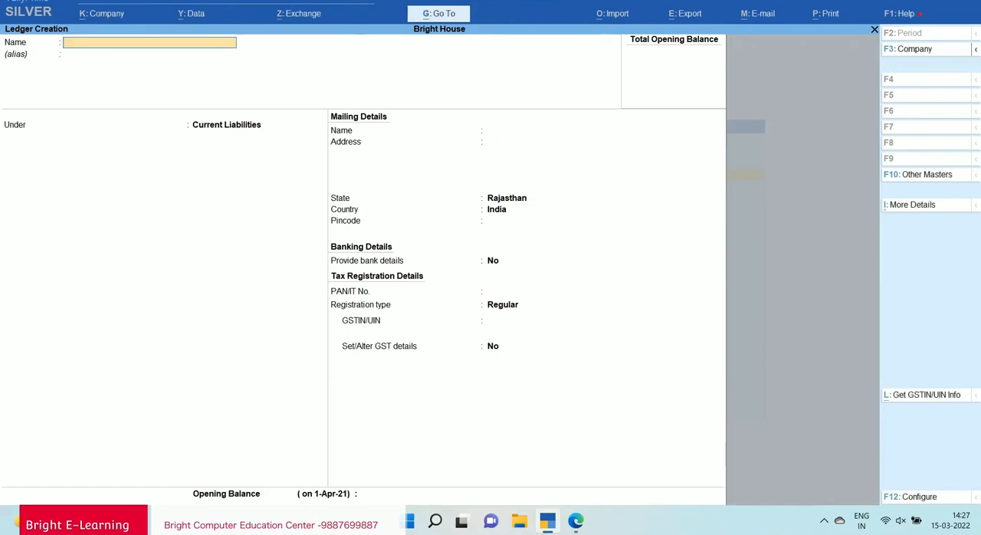
Find the sale example below the RCM Payment Entry in the notes and name the new ledger after its customer.
key("alt+Tab")
scroll(490, 292, "down", 8)
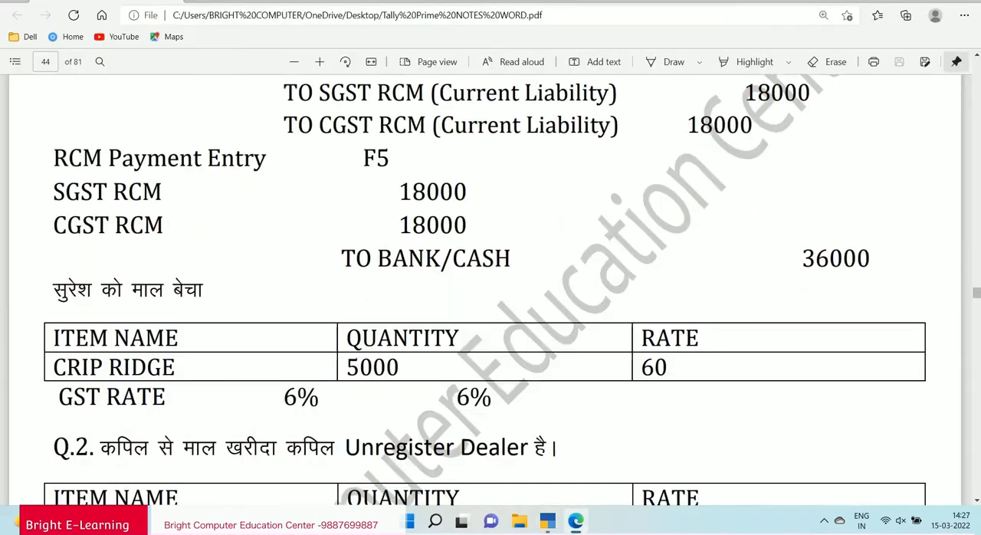
scroll(491, 291, "down", 1)
left_click_drag(53, 221, 203, 221)
key("alt+Tab")
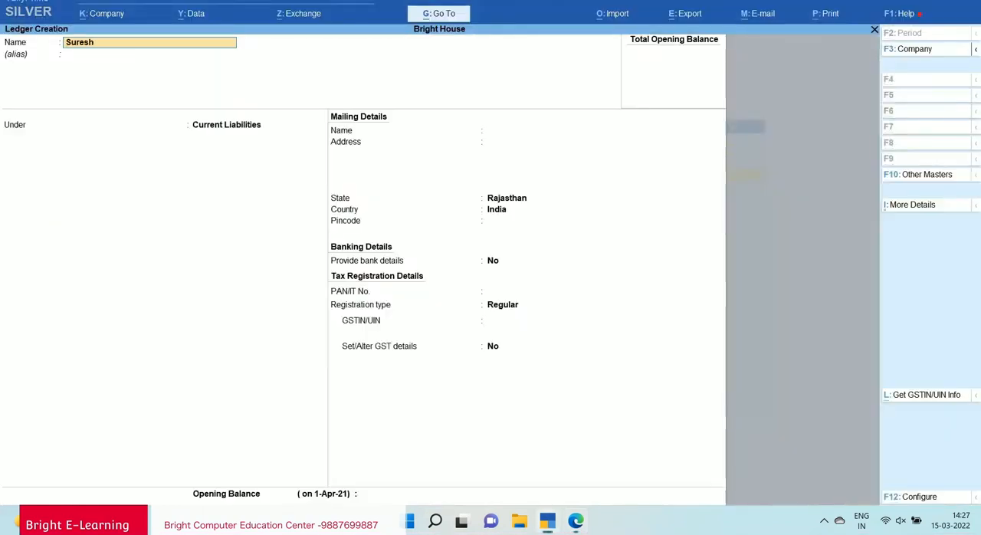
key("Return")
Place the customer's ledger under Sundry Debtors.
key("Return")
type("Sun")
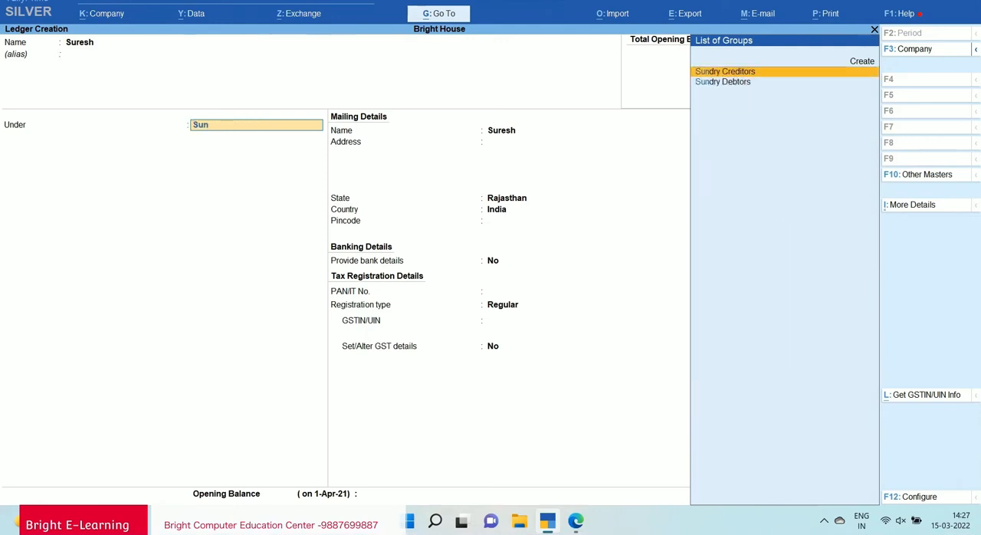
key("Down")
Enter the customer's city as the mailing address and keep the default state, country and bank details.
key("Return")
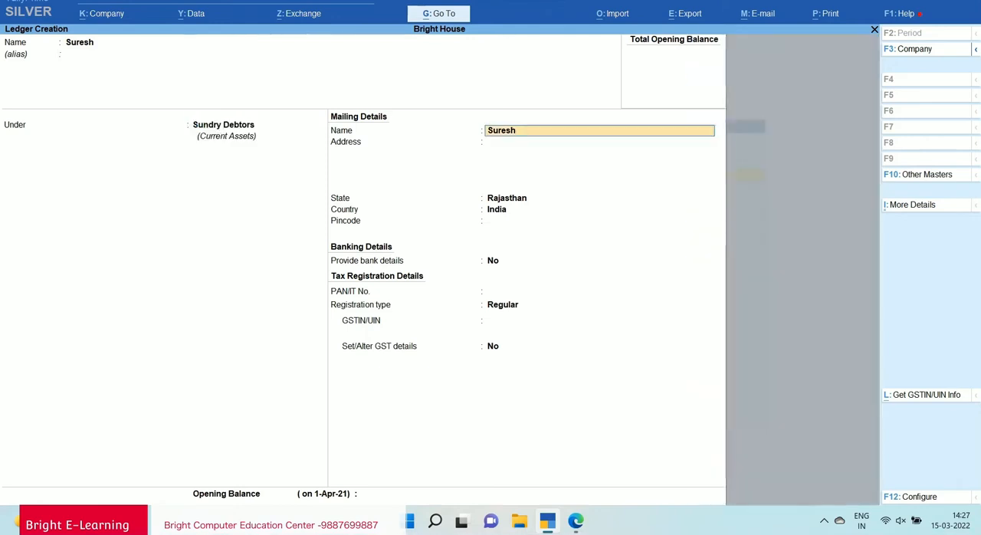
key("Return")
type("Jaip")
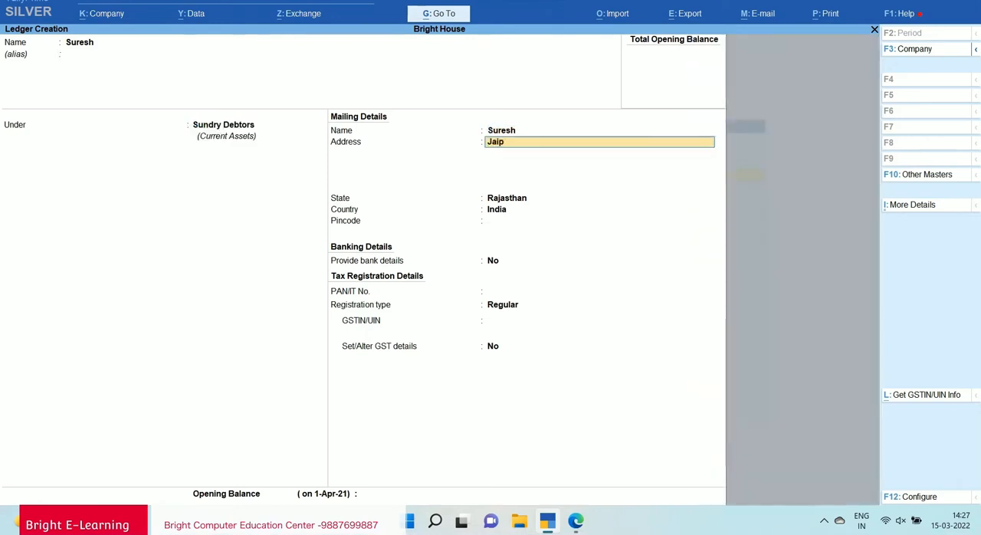
key("Return")
key("Return")
Keep the Regular registration type and enter the customer's GSTIN/UIN.
key("Return")
key("Return")
key("Return")
key("Return")
key("Return")
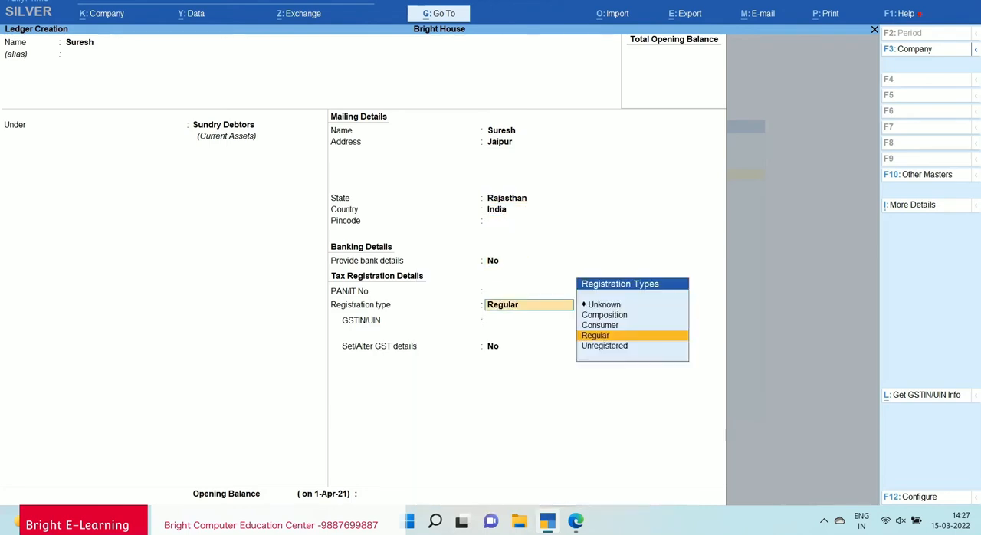
key("Return")
type("08ABCDE555")
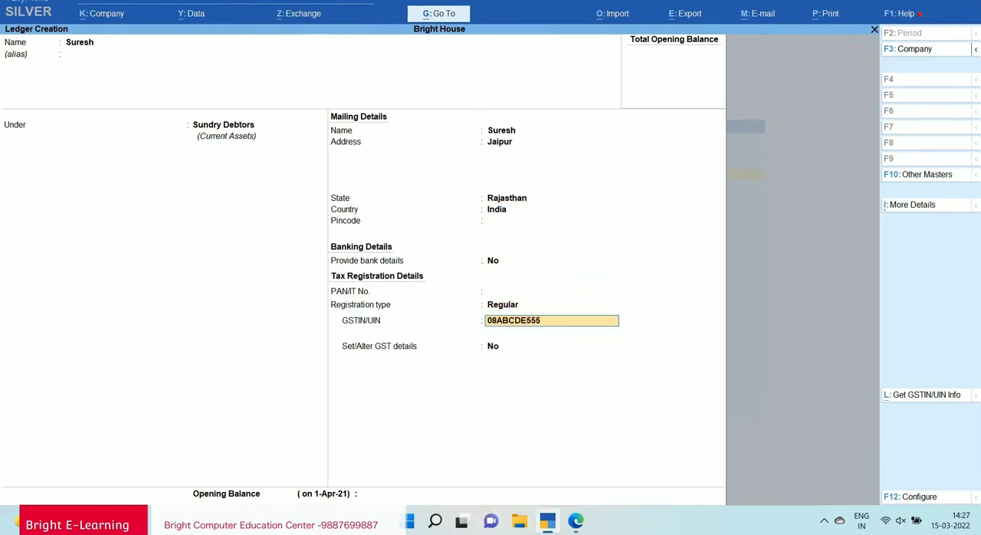
type("5F1Z8")
key("Return")
Enable Set/Alter GST details for the customer, keep Party Type Not Applicable and the other defaults, and save the ledger.
key("Return")
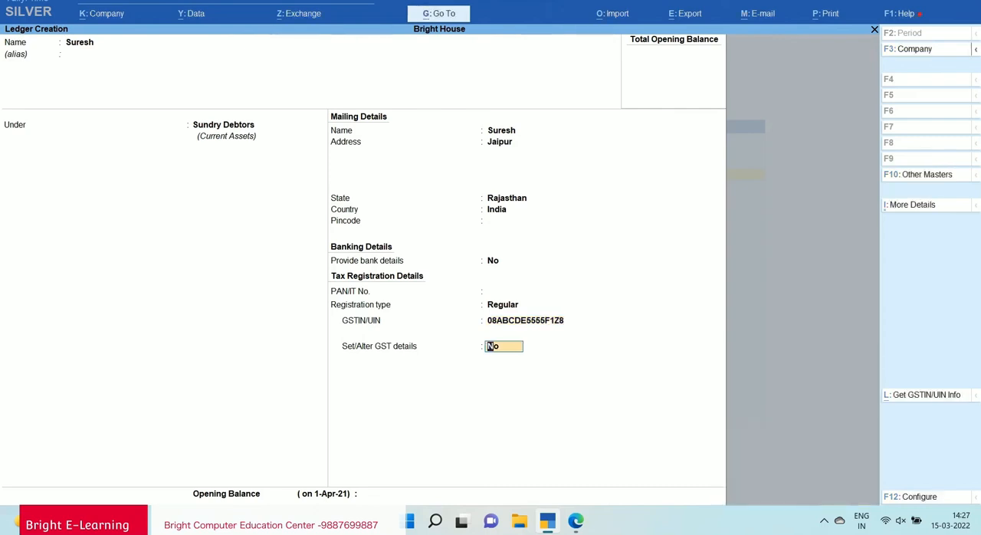
key("y")
key("Return")
key("Return")
key("Return")
key("Return")
key("Return")
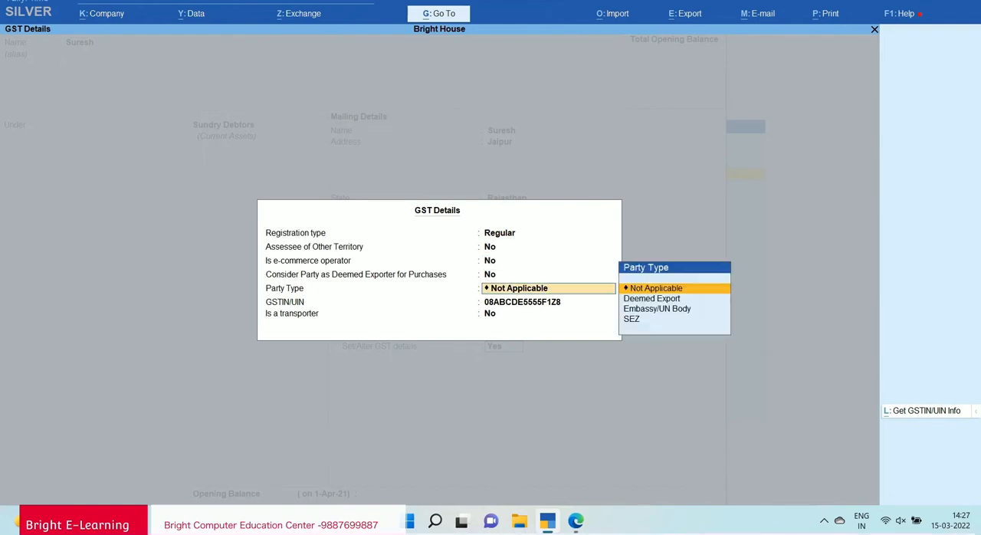
key("Return")
key("Return")
key("Return")
key("Return")
key("Return")
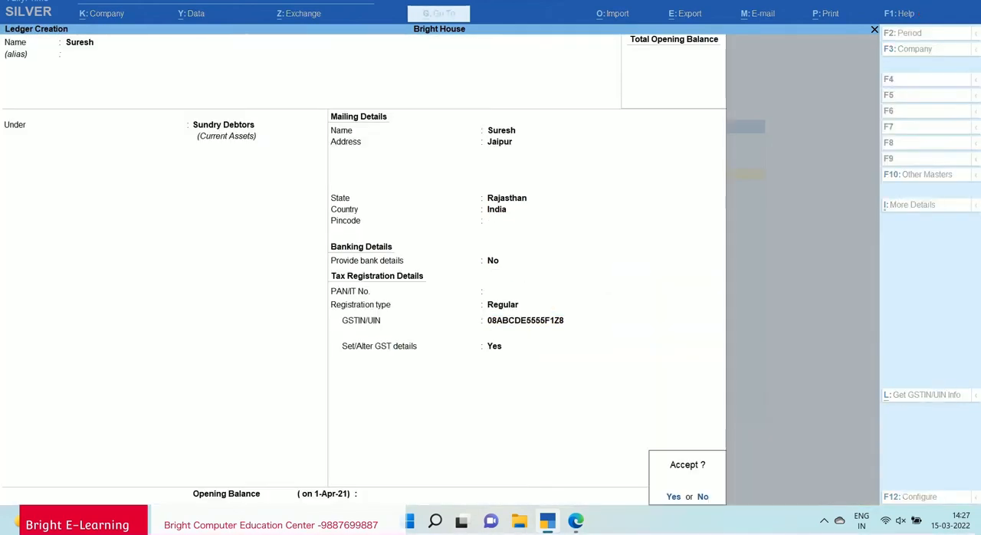
key("y")
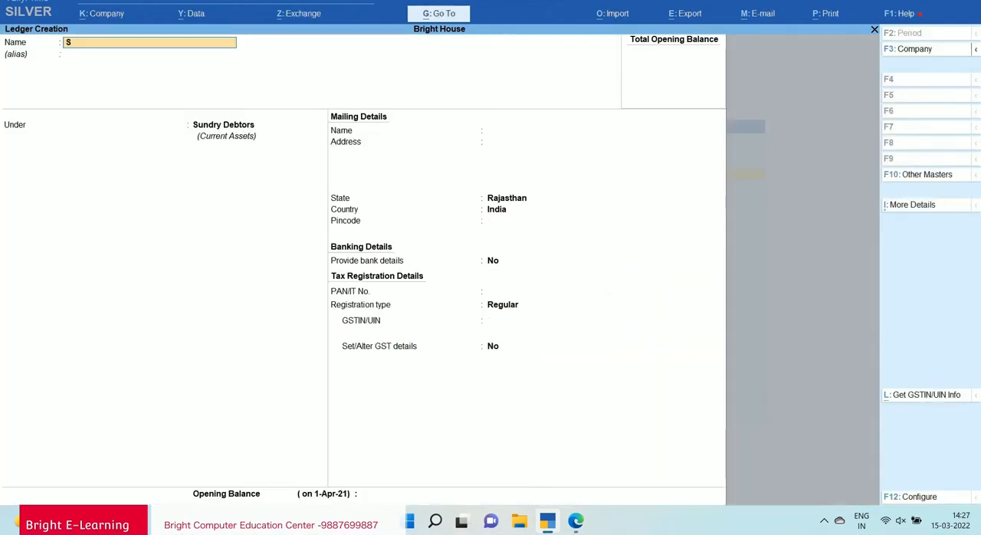
Create a ledger named Sales under Sales Accounts with the default GST and bank settings, and save it.
key("Return")
key("Return")
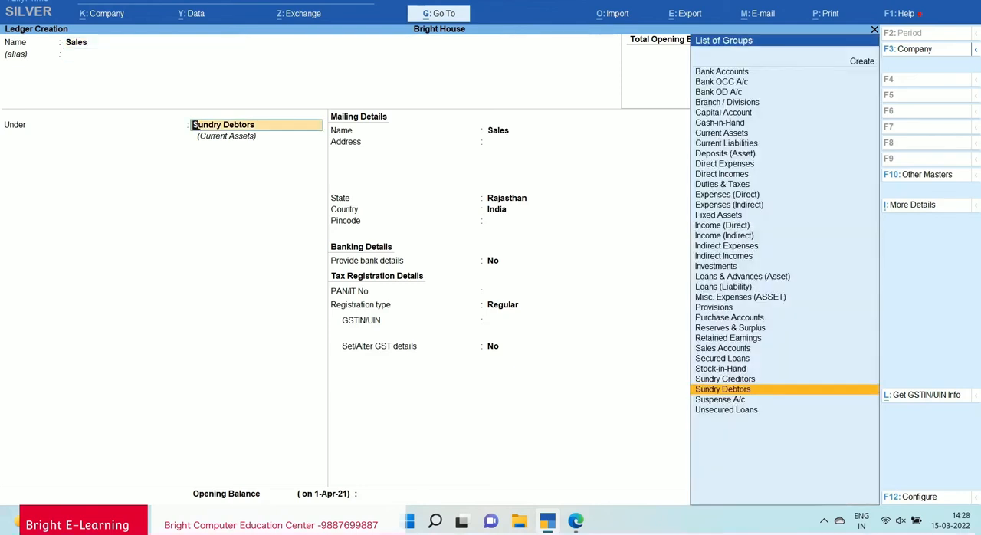
type("Sa")
key("Return")
key("Return")
key("Return")
key("Return")
key("Return")
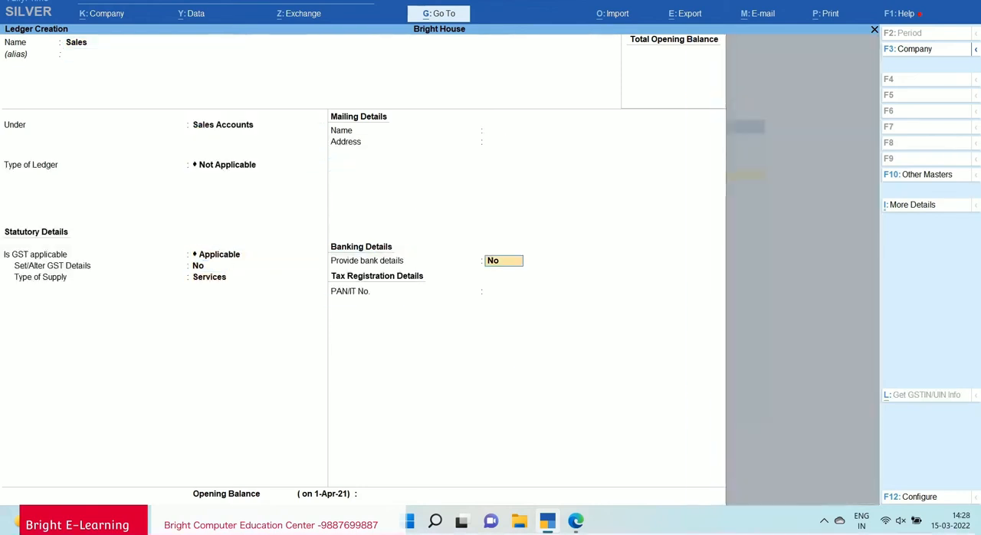
key("Return")
key("y")
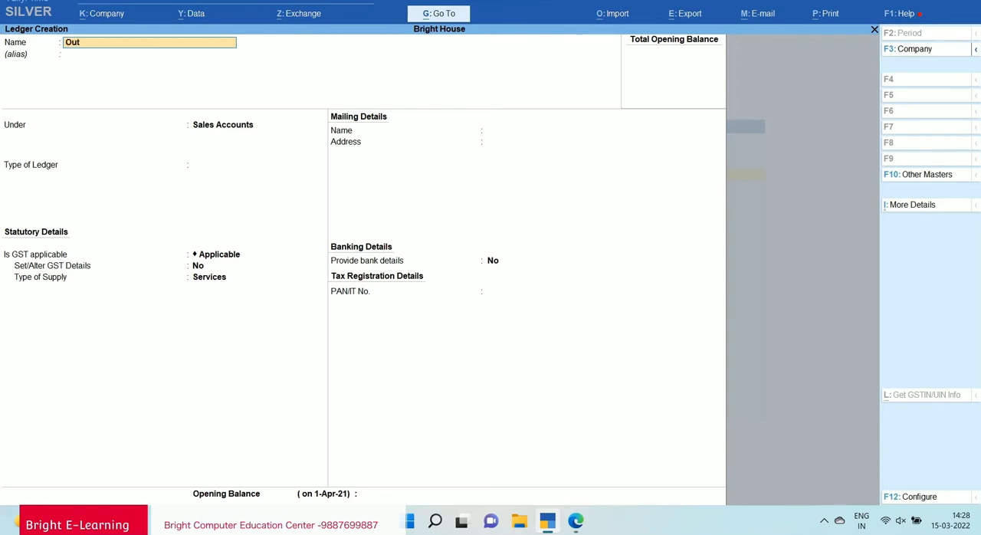
Check the sale example's GST rate in the notes and name the new ledger Output Sgst @ 6%.
type("Output Sgst @")
key("alt+Tab")
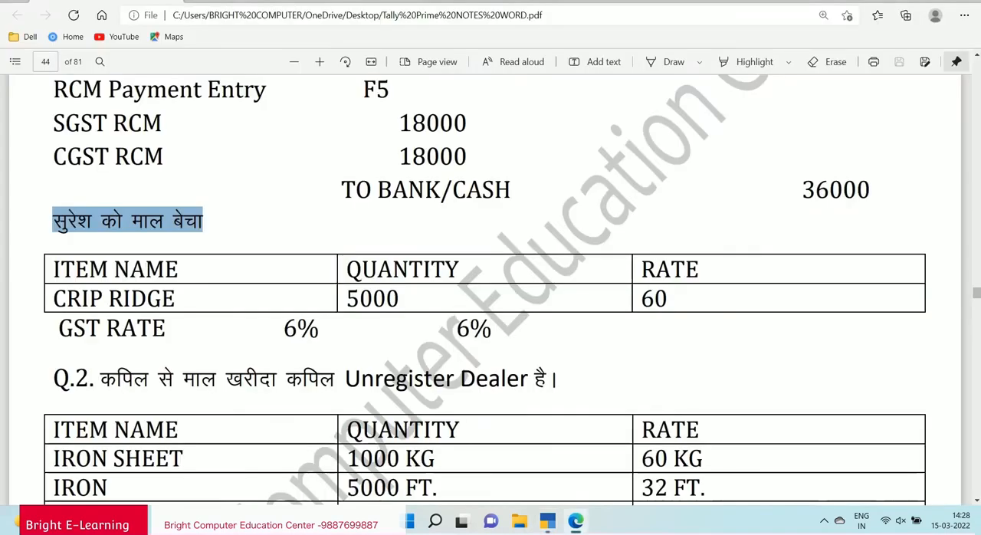
left_click_drag(284, 329, 320, 329)
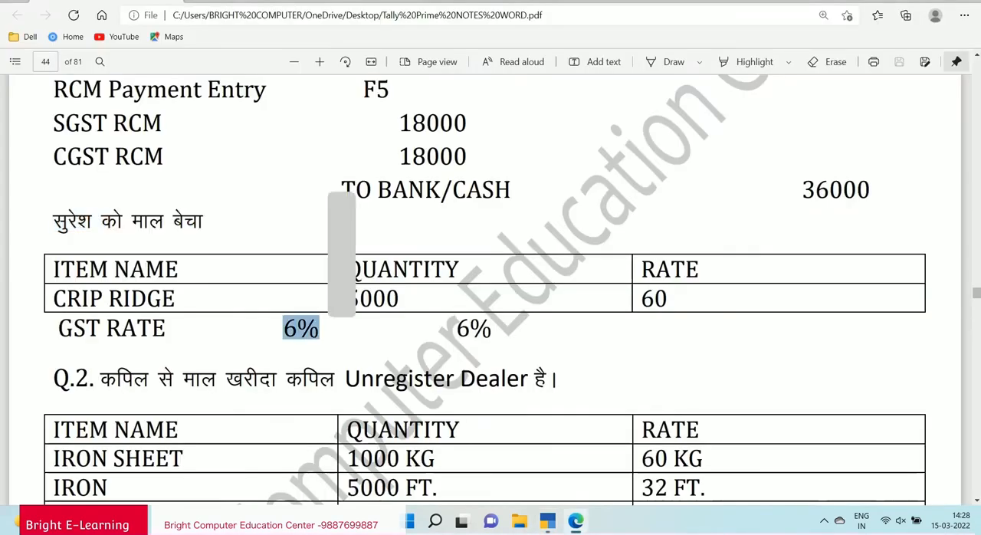
left_click_drag(457, 330, 492, 330)
key("alt+Tab")
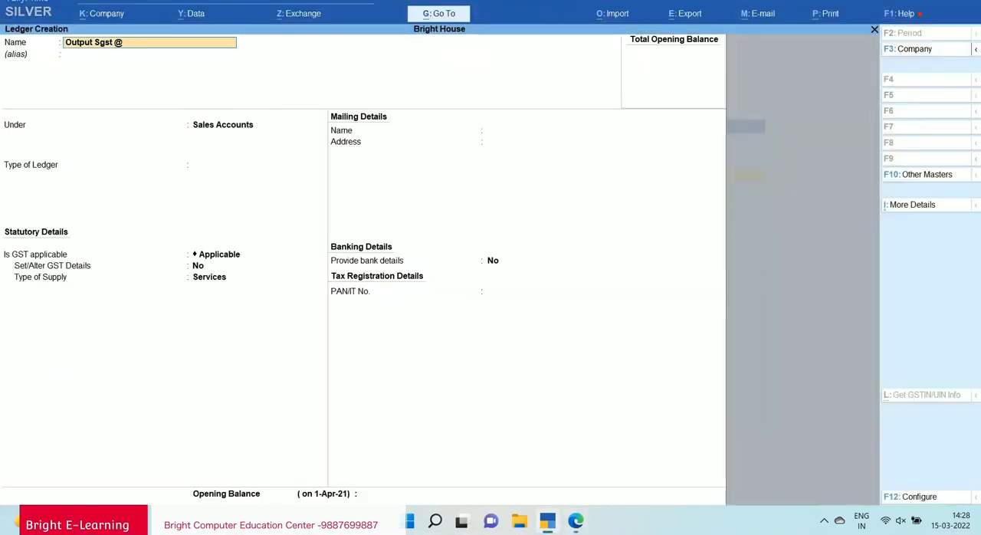
type("%")
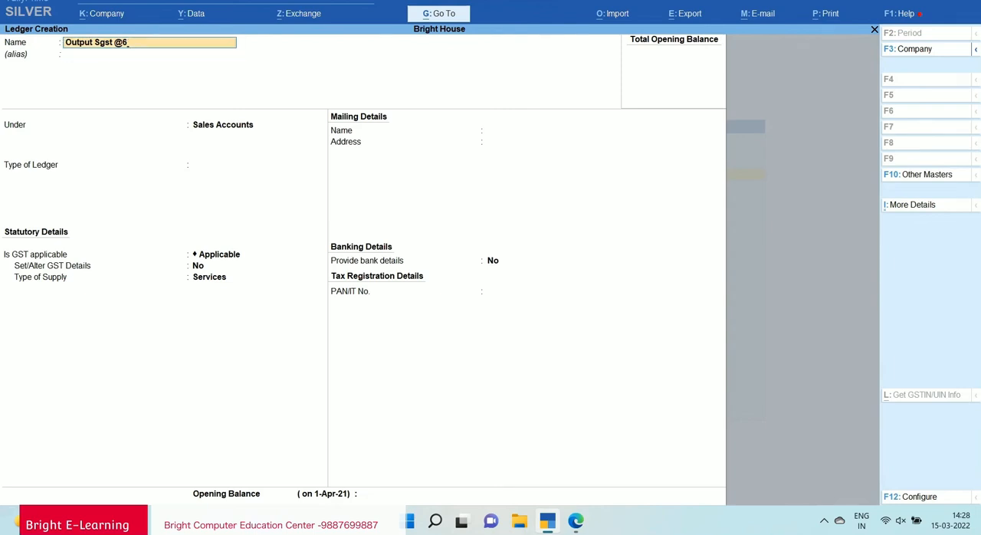
type(" 6")
key("Return")
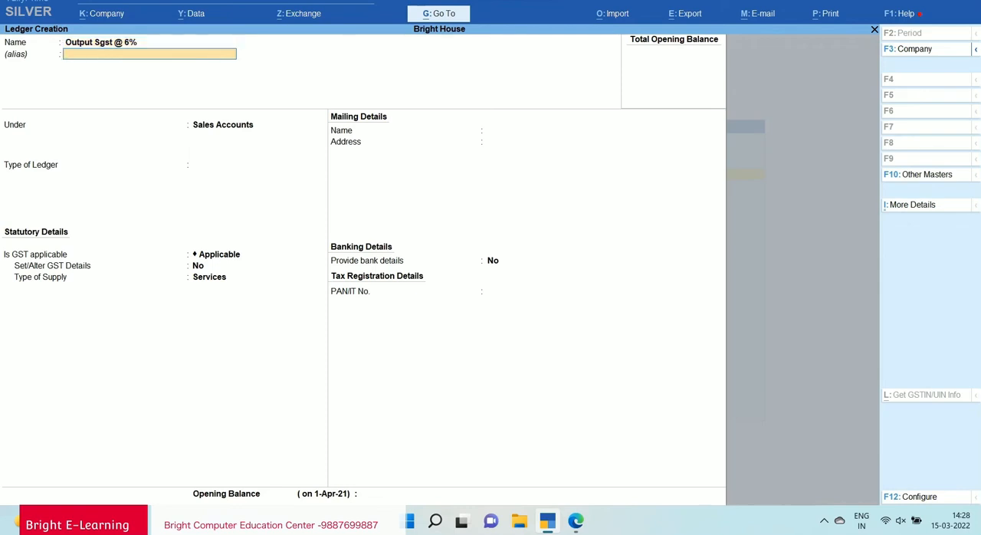
Place Output Sgst @ 6% under Duties & Taxes with GST as the type of duty/tax.
key("Return")
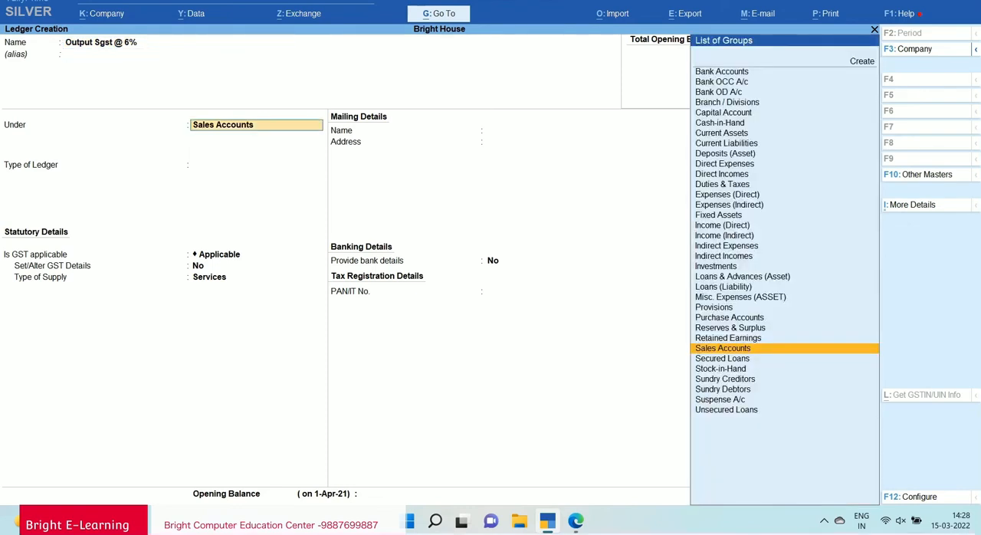
type("Du")
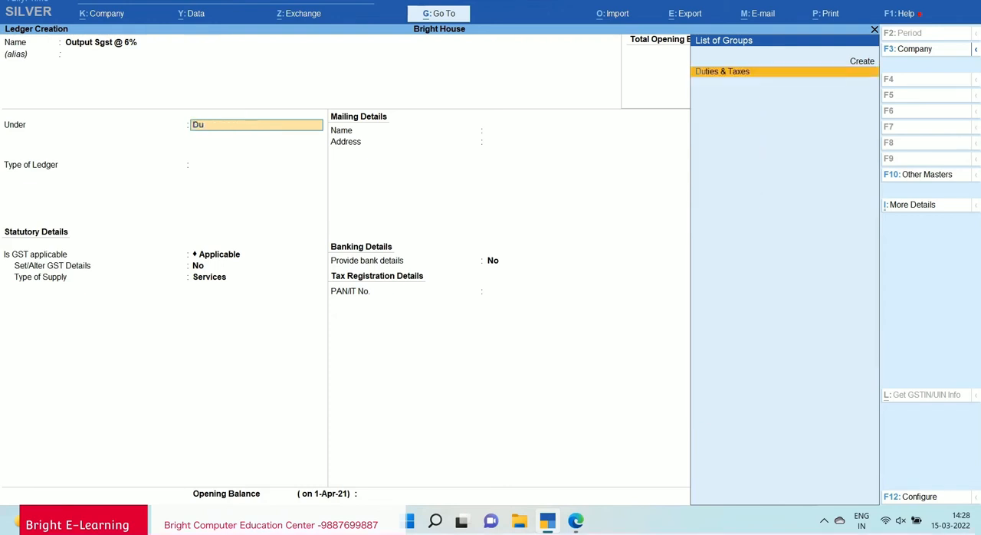
key("Return")
key("Up")
key("Return")
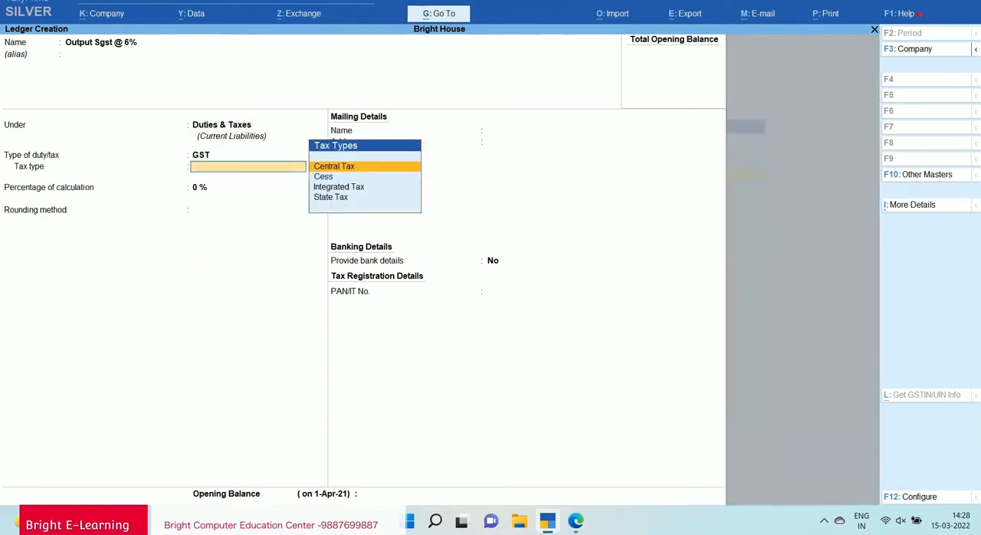
Set the tax type to State Tax at 6 % with rounding method Not Applicable, and save the ledger.
key("Down")
key("Down")
key("Down")
key("Return")
type("6")
key("Return")
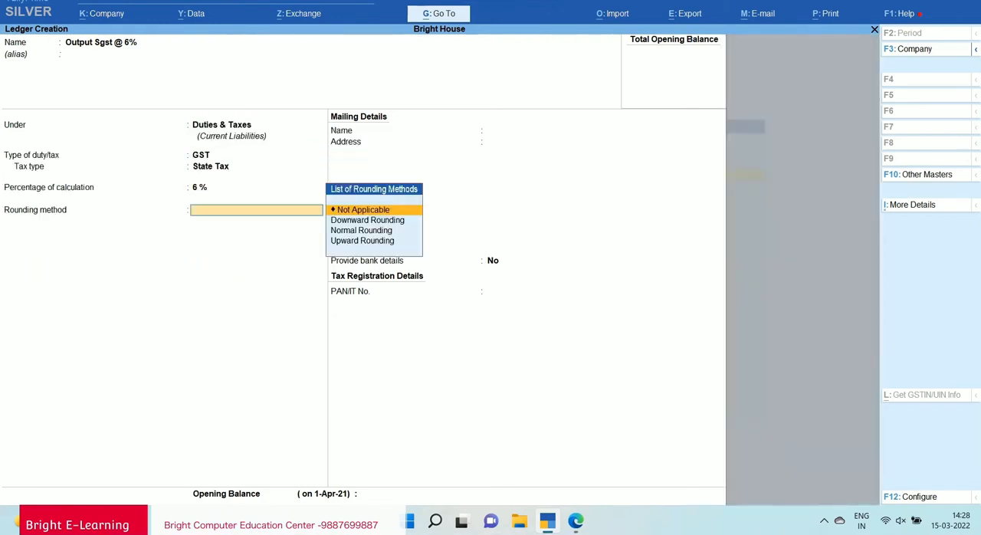
key("Return")
key("Return")
key("Return")
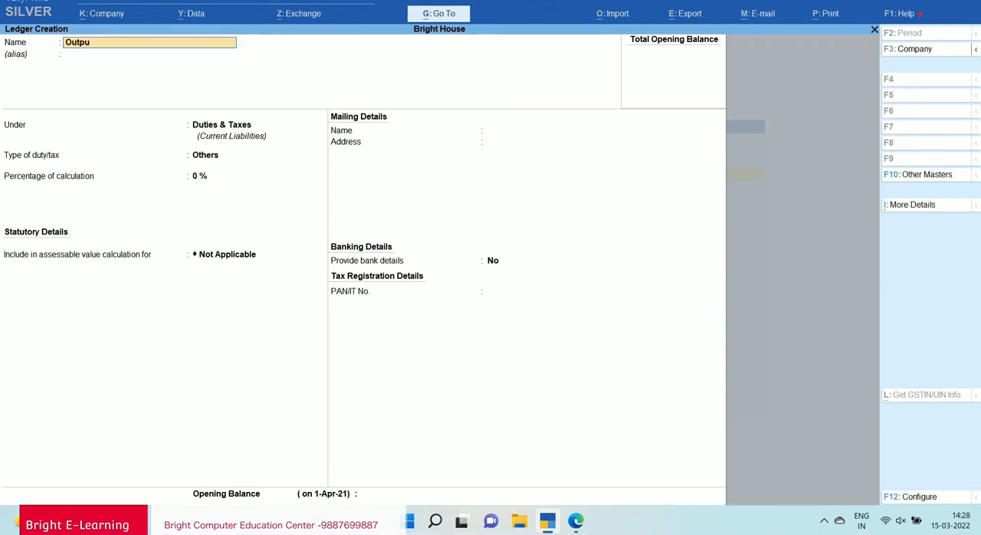
Name the next ledger Output Cgst @ 6%.
type("Output Cgst @ 6")
key("Return")
key("Return")
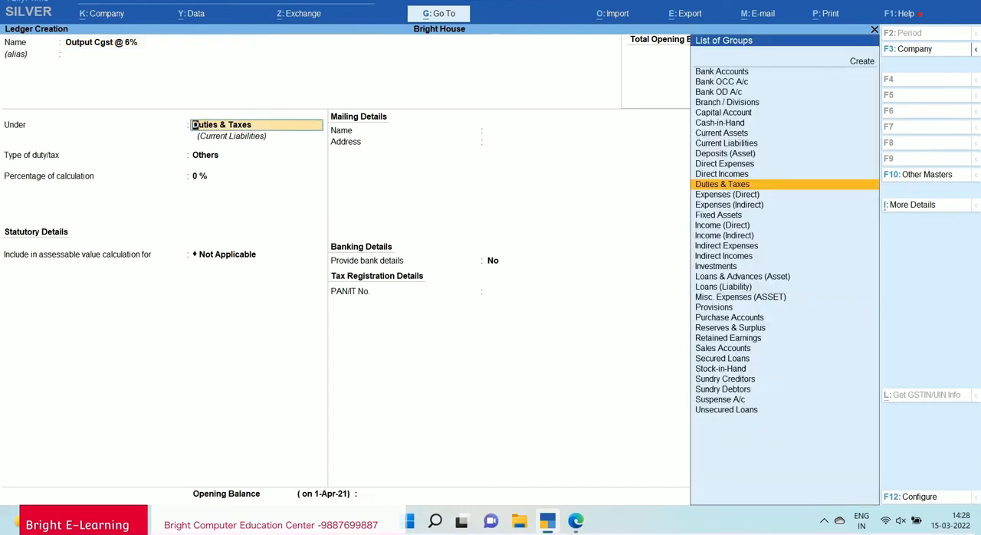
Keep Output Cgst @ 6% under Duties & Taxes and set its duty type to GST and tax type to Central Tax.
key("Return")
key("Up")
key("Return")
key("Down")
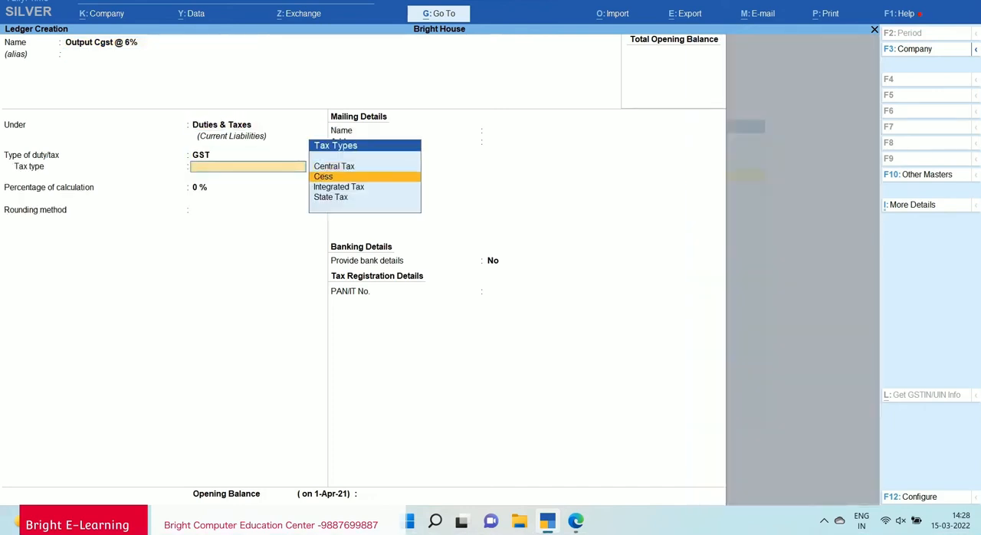
key("Up")
key("Return")
Set the percentage of calculation to 6 % with rounding method Not Applicable, and save the Output Cgst @ 6% ledger.
type("6")
key("Return")
key("Return")
key("Return")
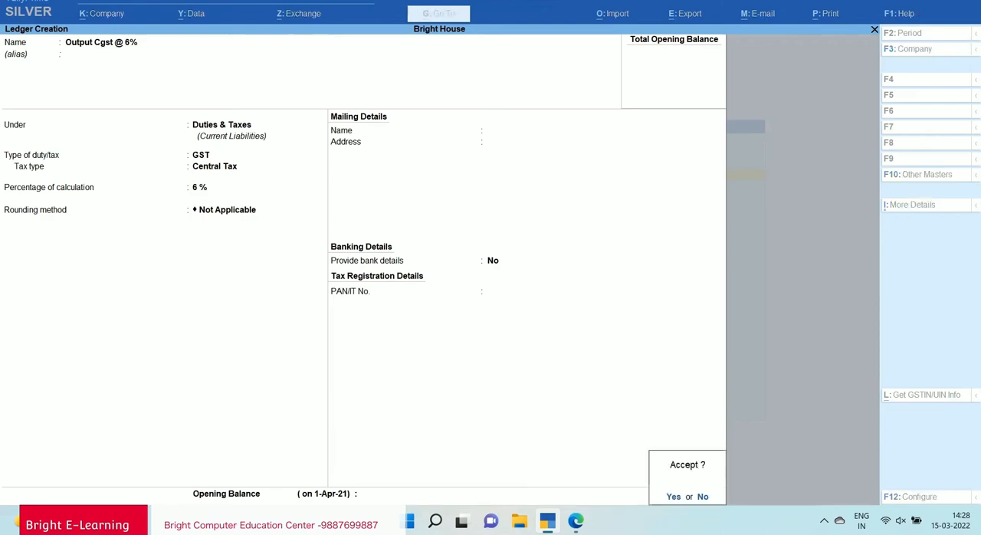
key("Return")
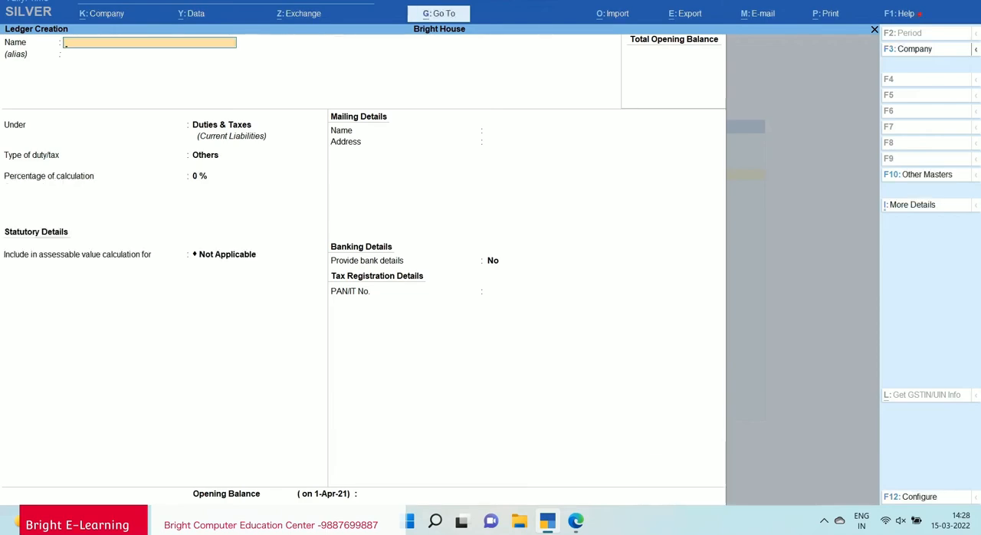
Check the traded item in the PDF notes' unregistered-dealer example, and close ledger creation in TallyPrime.
key("alt+Tab")
scroll(490, 289, "up", 5)
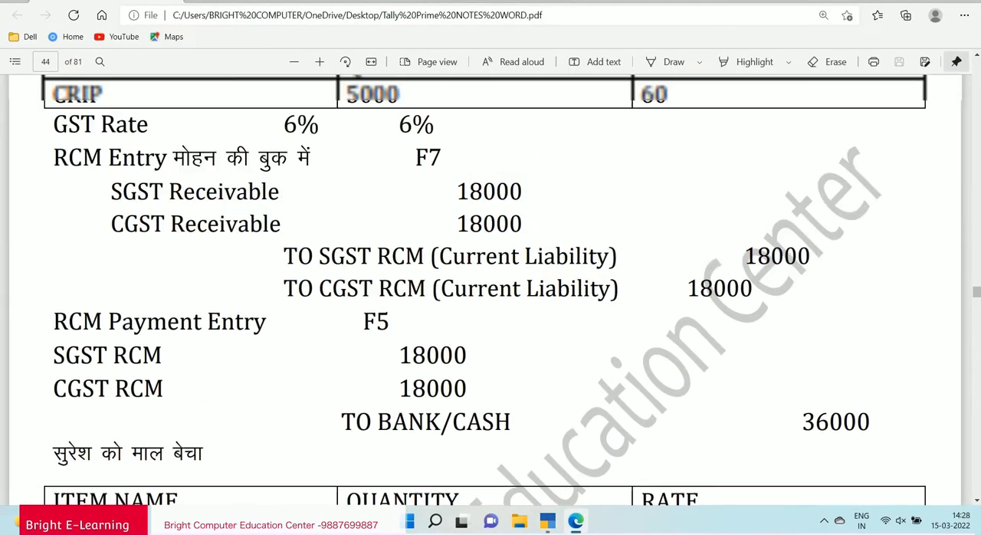
scroll(490, 290, "up", 1)
scroll(491, 290, "down", 1)
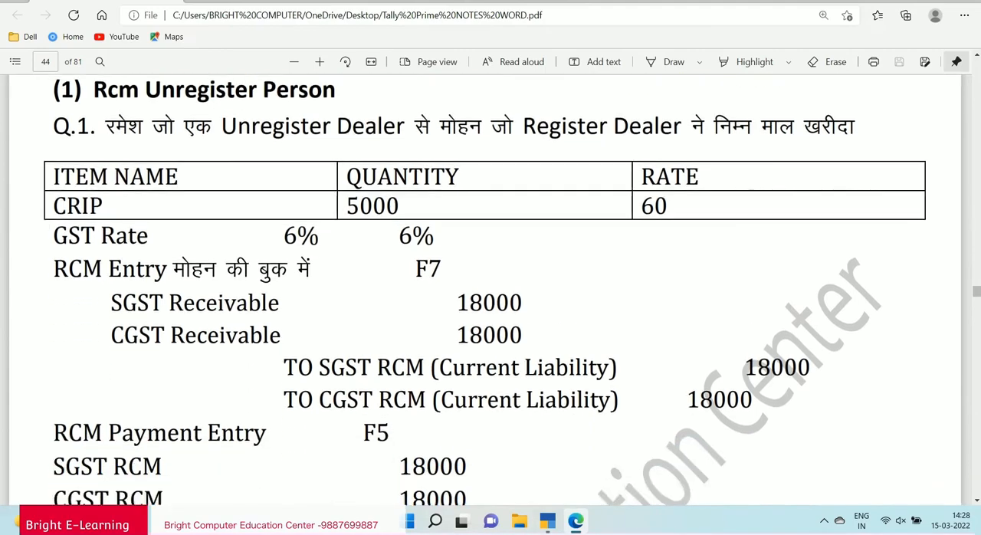
double_click(78, 206)
key("alt+Tab")
key("Escape")
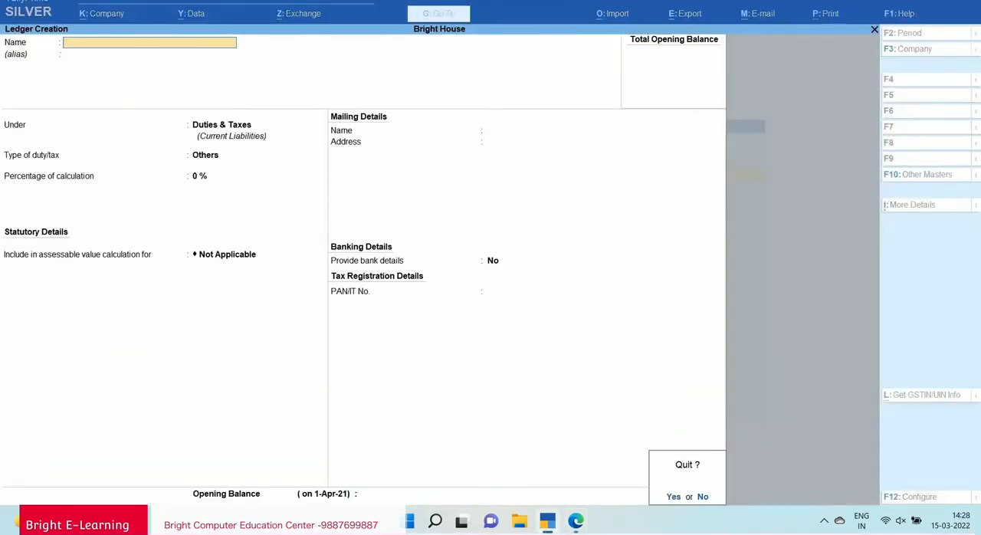
key("Return")
Create a stock group named Iron under Primary, without adding item quantities or setting GST details.
key("Down")
key("Down")
key("Down")
key("Down")
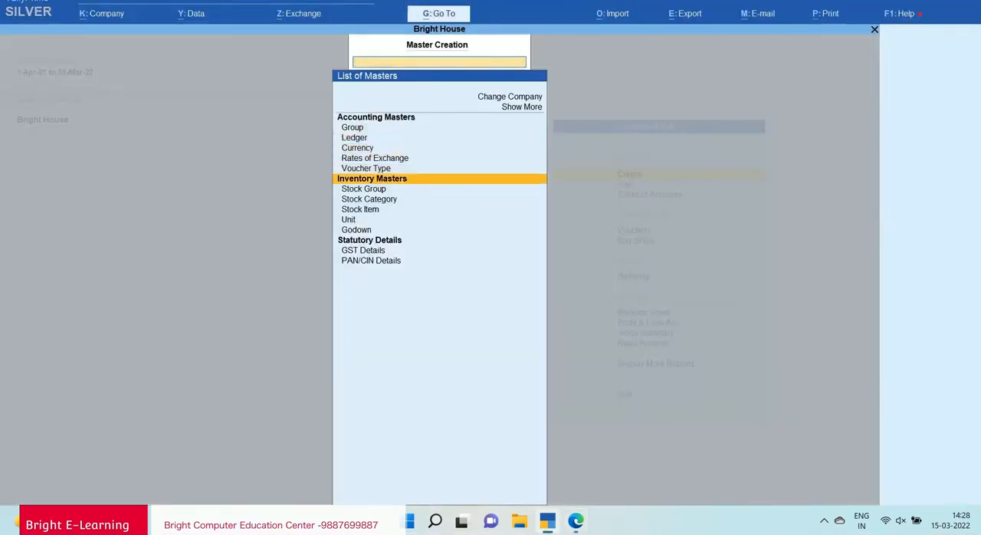
key("Return")
type("Iro")
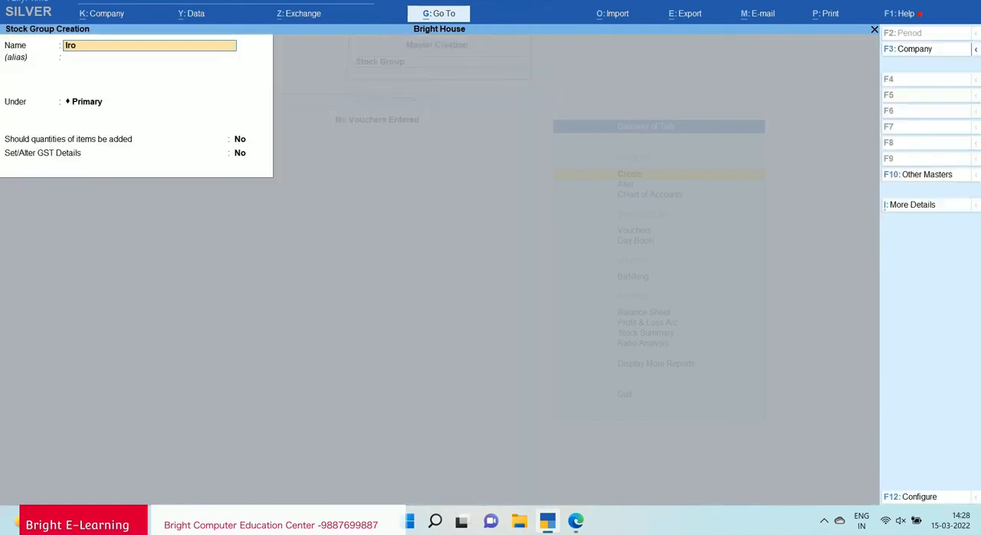
key("Return")
key("Return")
key("Return")
key("Return")
key("Return")
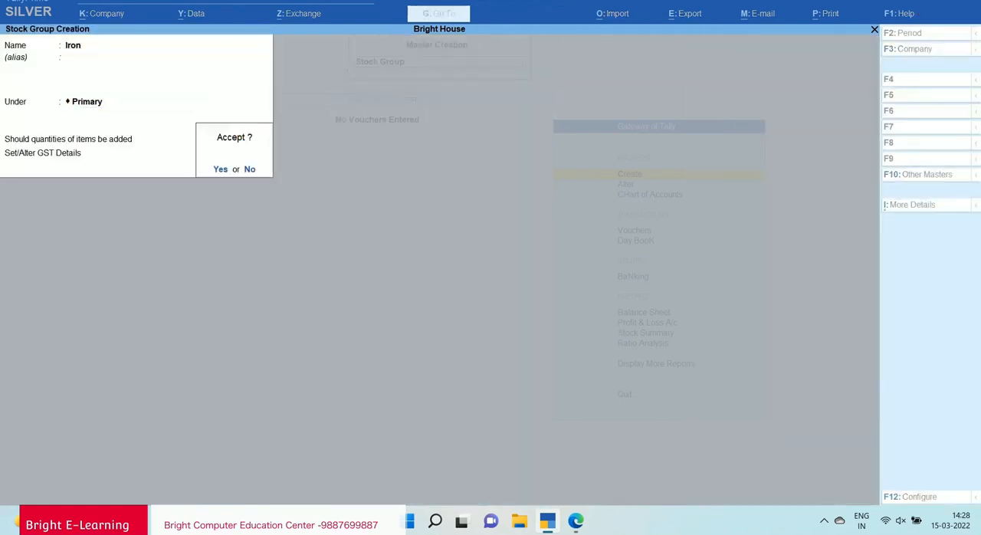
key("Return")
key("Escape")
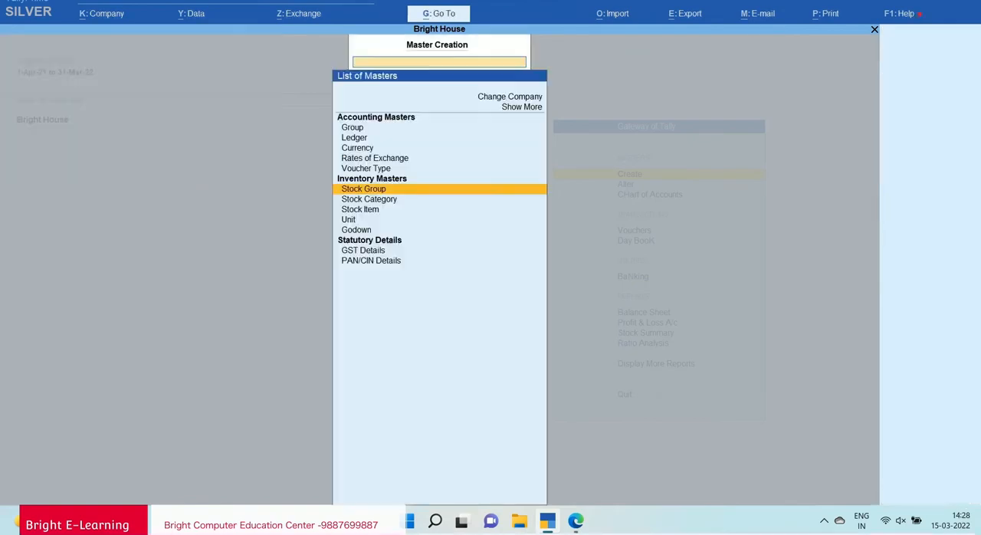
Start creating a unit of measure, and check the item's quantity in the PDF notes.
key("Down")
key("Down")
key("Down")
key("Return")
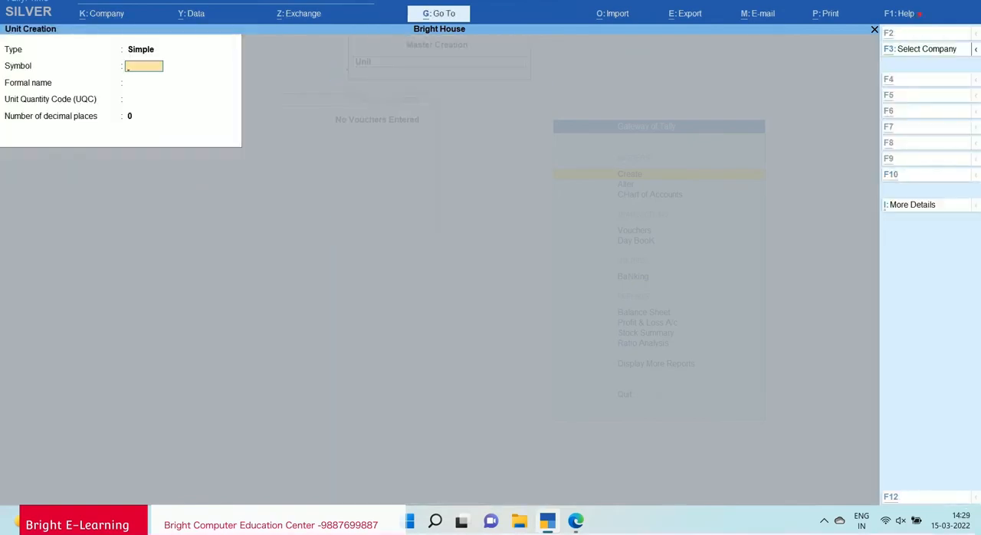
key("alt+Tab")
left_click(102, 206)
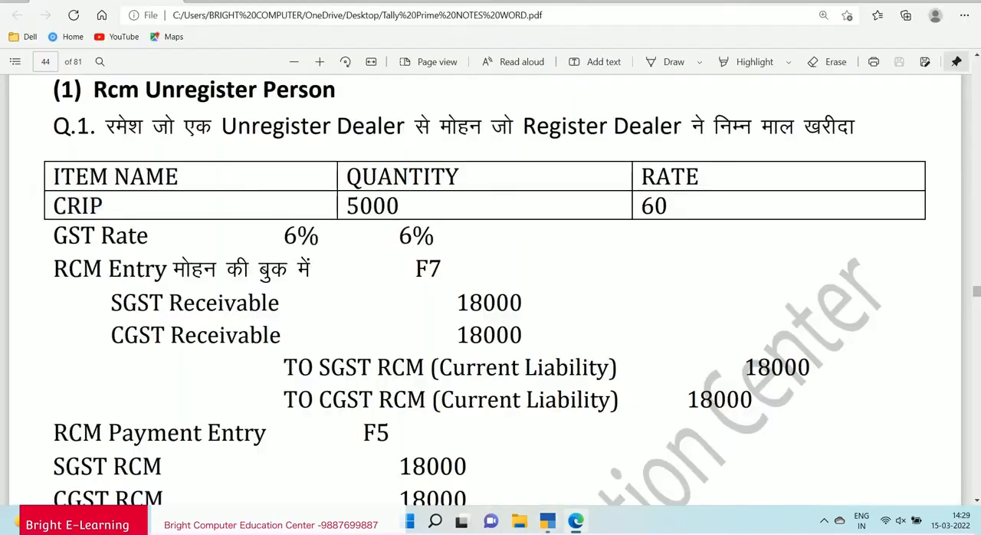
left_click_drag(347, 207, 399, 206)
key("alt+Tab")
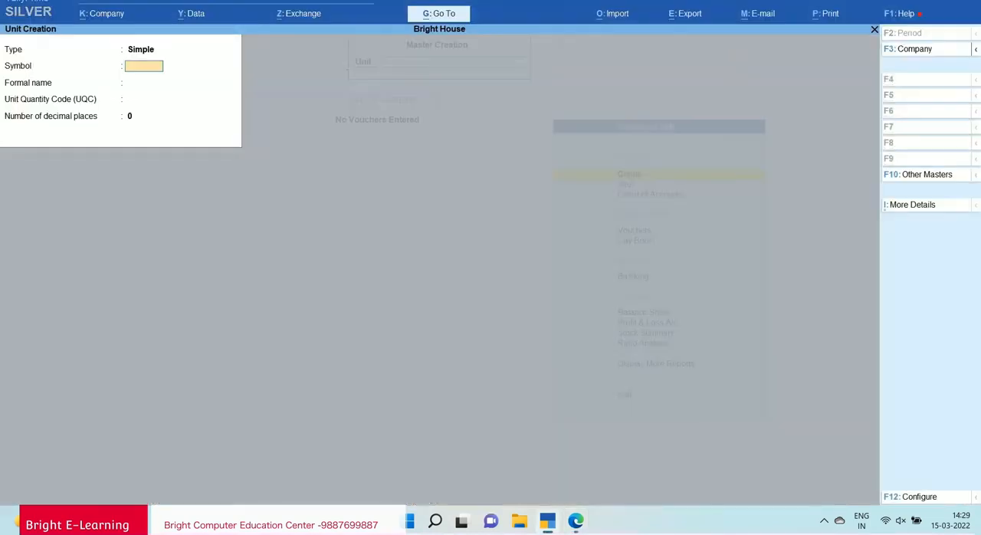
Save a simple unit with the symbol kgs and 0 decimal places, and close unit creation.
type("kgs")
key("Return")
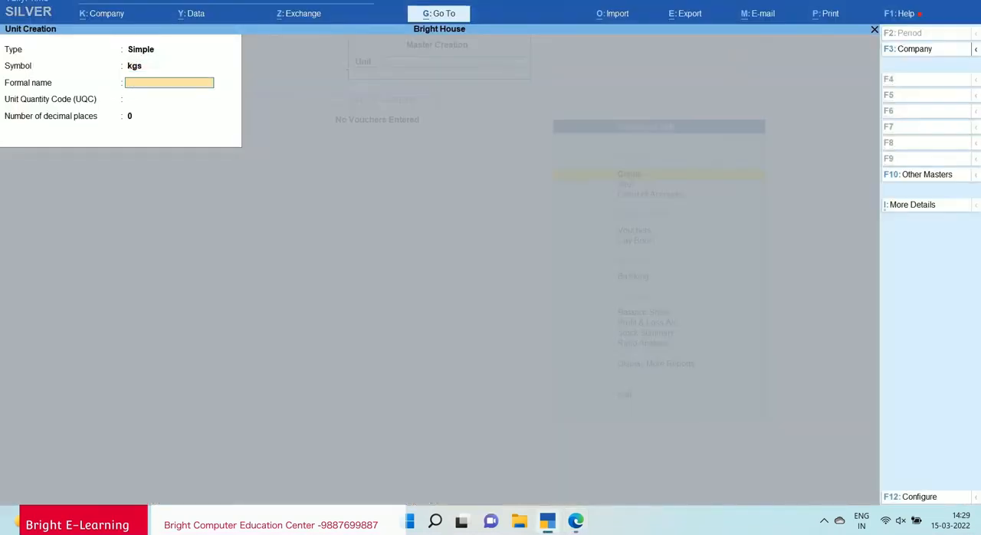
key("Return")
key("Return")
key("Return")
key("Return")
key("Escape")
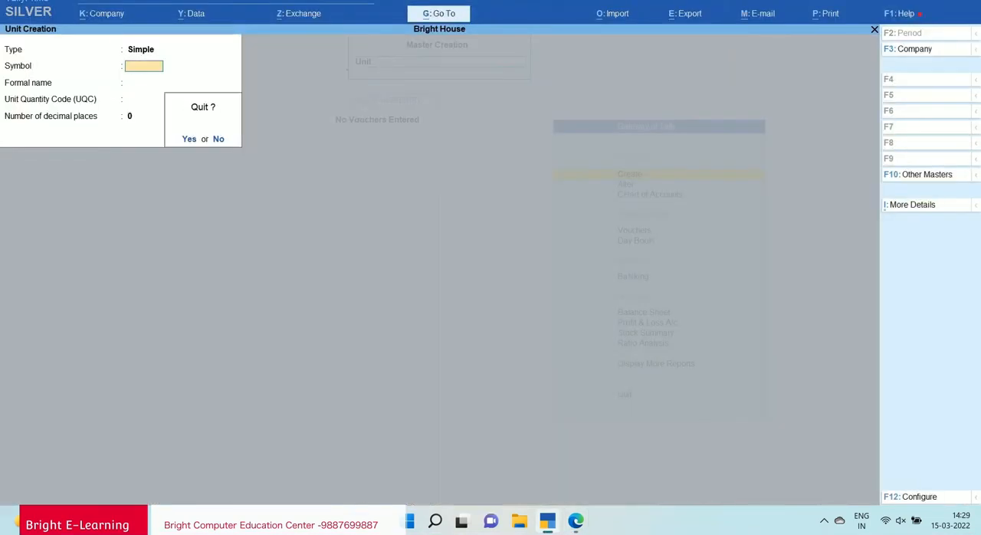
key("Return")
Start a new stock item named Crip under the Iron group, with kgs as its unit.
key("Up")
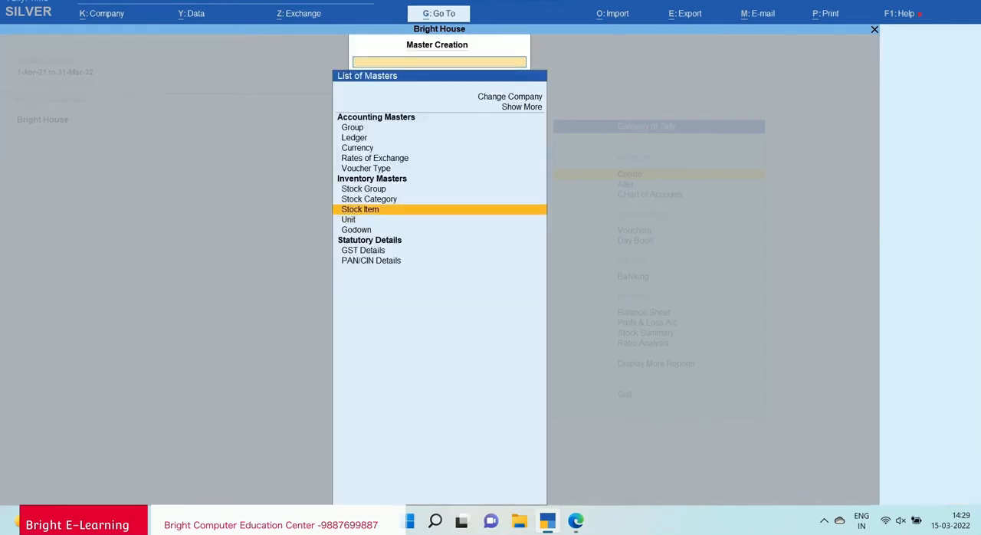
key("Return")
key("alt+Tab")
key("alt+Tab")
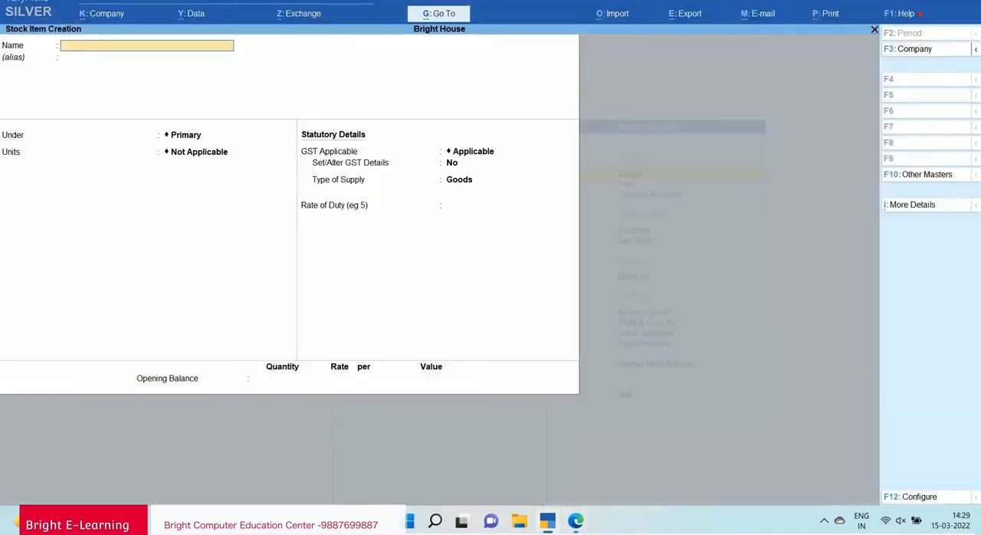
type("Cri")
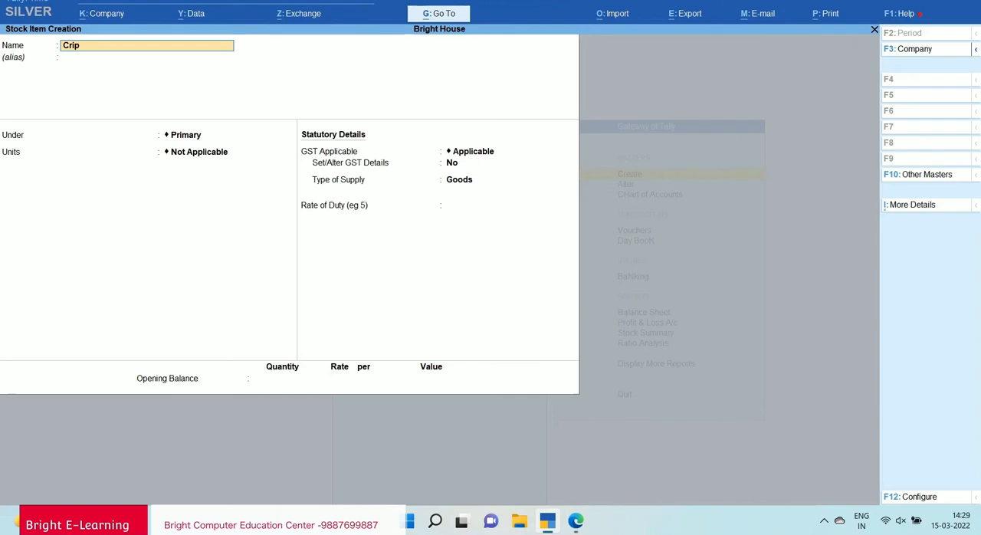
type("p")
key("Return")
key("Return")
key("Down")
key("Return")
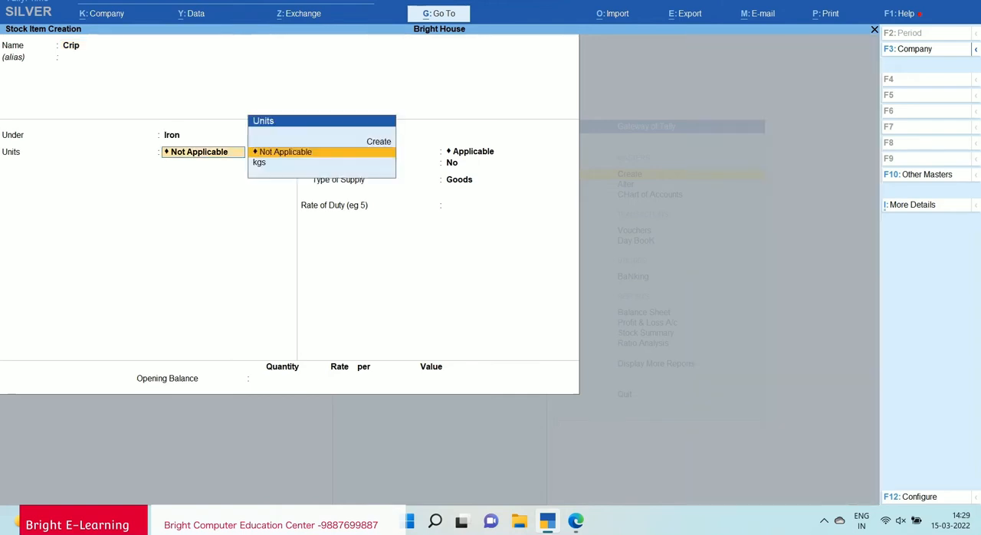
key("Down")
key("Return")
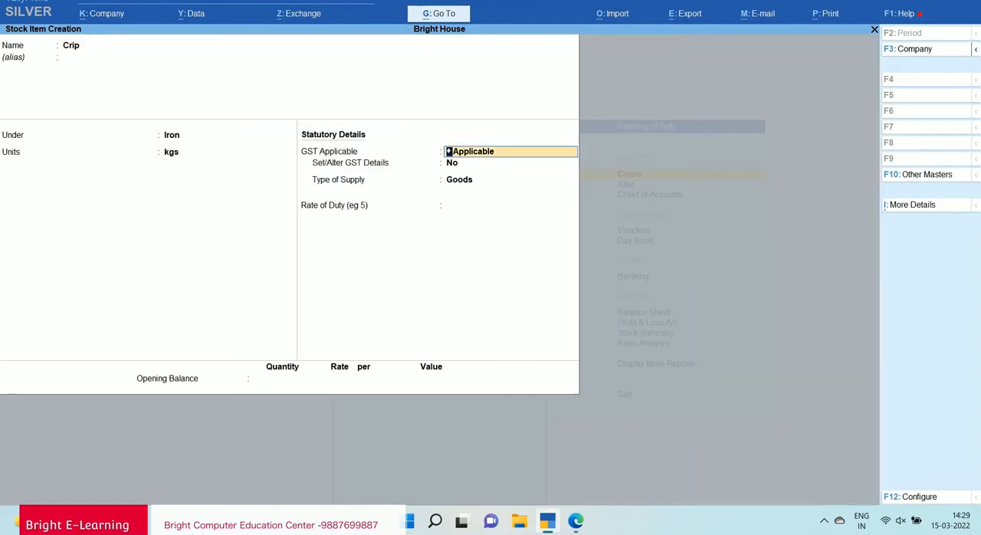
Keep GST applicable for Crip, enable setting its GST details, and set the taxability to Taxable with calculation On Value.
key("Return")
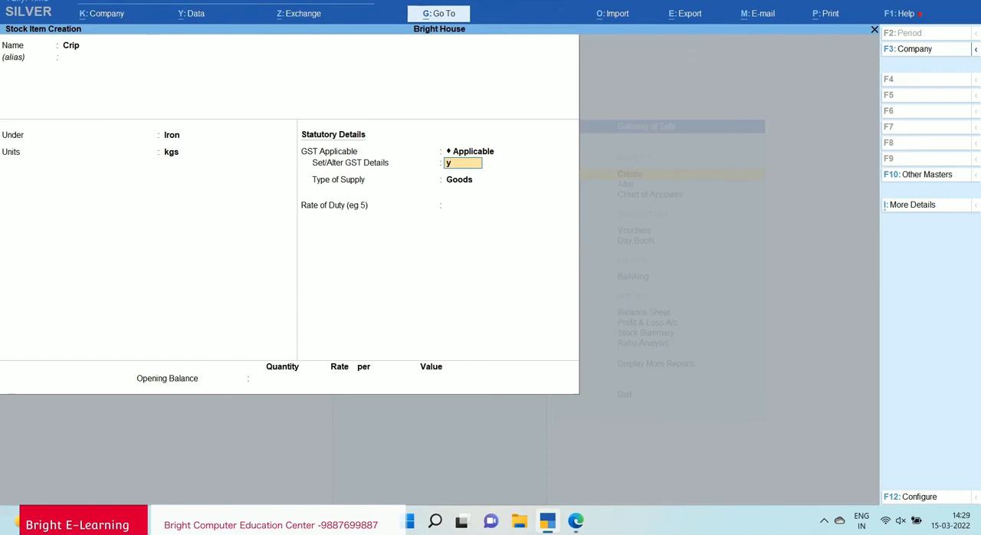
key("Return")
key("Return")
key("Down")
key("Down")
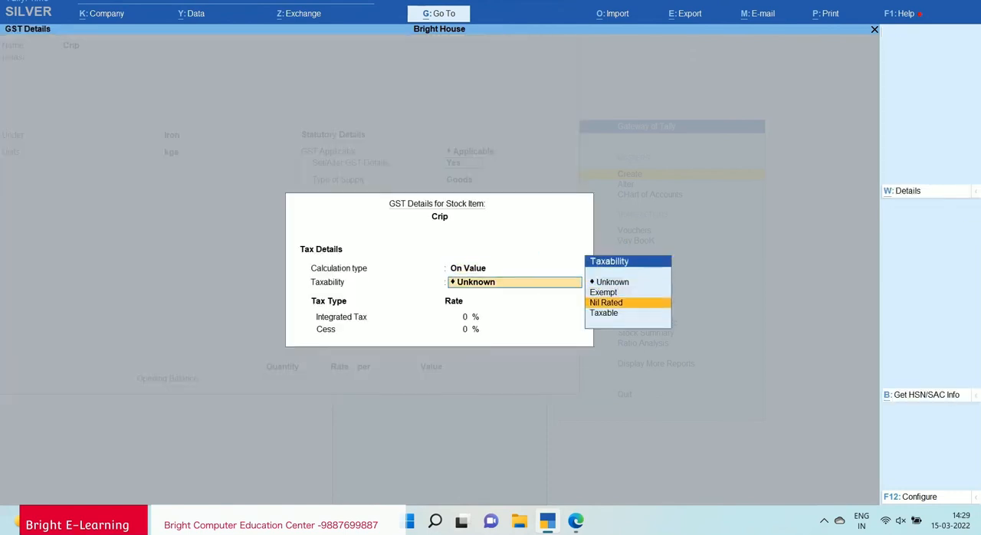
key("Down")
key("Return")
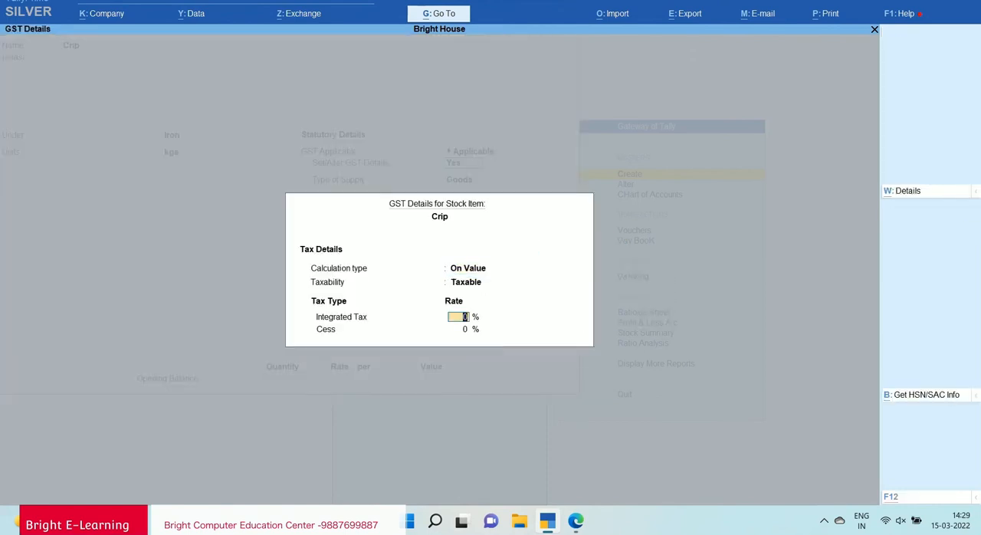
Open Crip's detailed tax rate history applicable from 1-Apr-21, and consult the PDF notes for the item's details.
key("alt+w")
type("1")
key("Return")
key("Return")
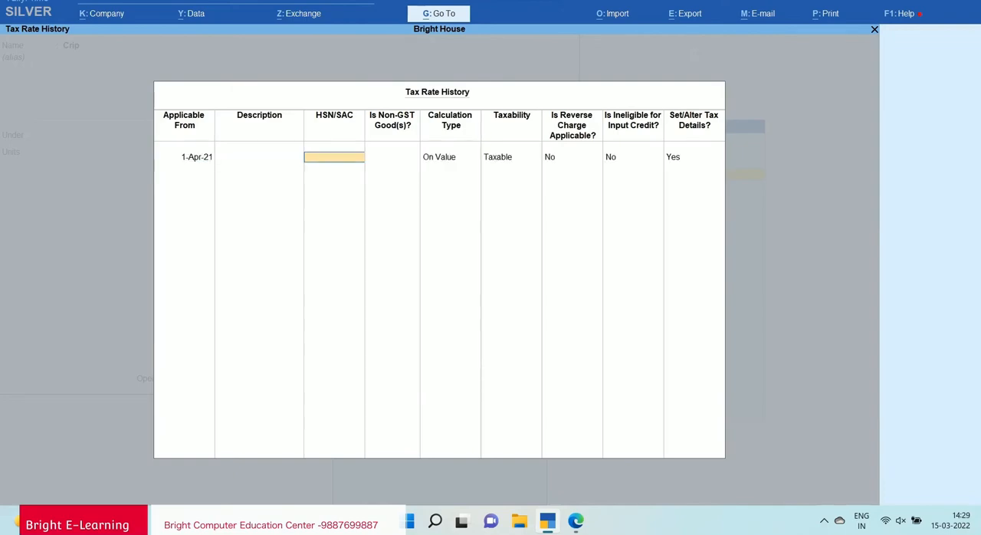
key("alt+Tab")
scroll(485, 290, "down", 5)
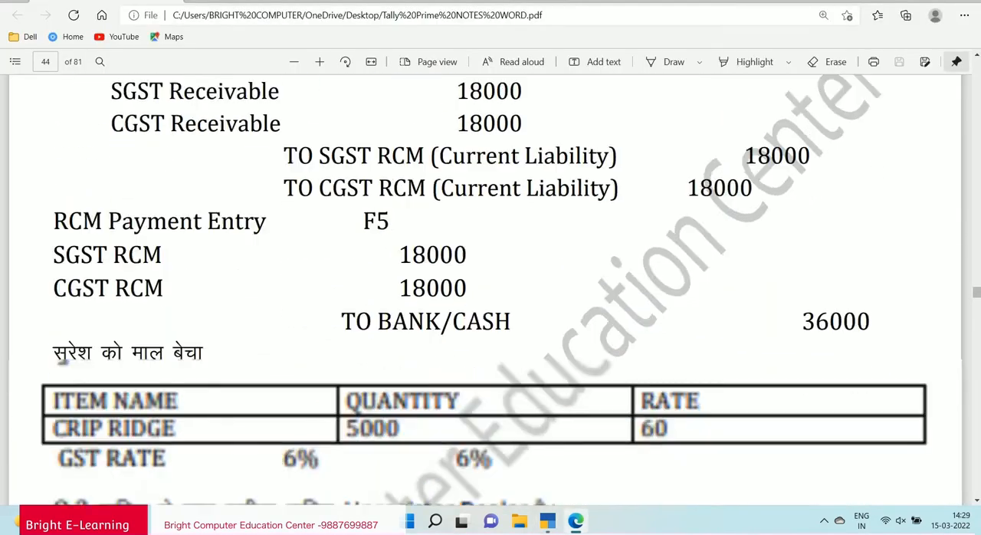
scroll(485, 289, "up", 4)
scroll(485, 290, "up", 3)
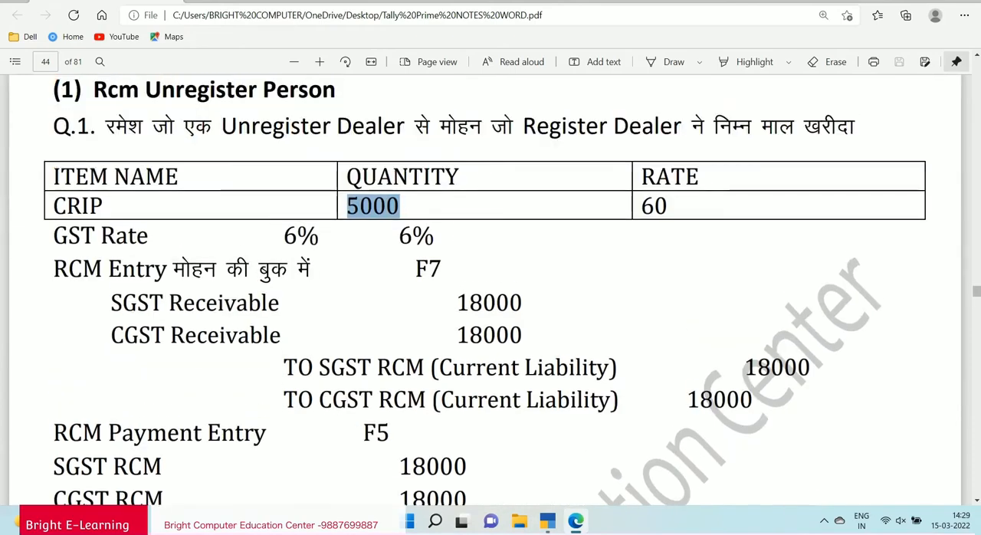
scroll(486, 290, "up", 1)
key("alt+Tab")
Enter HSN/SAC 8877, keep the item Taxable on value without reverse charge or ineligible input credit, and open its GST rate details.
type("8")
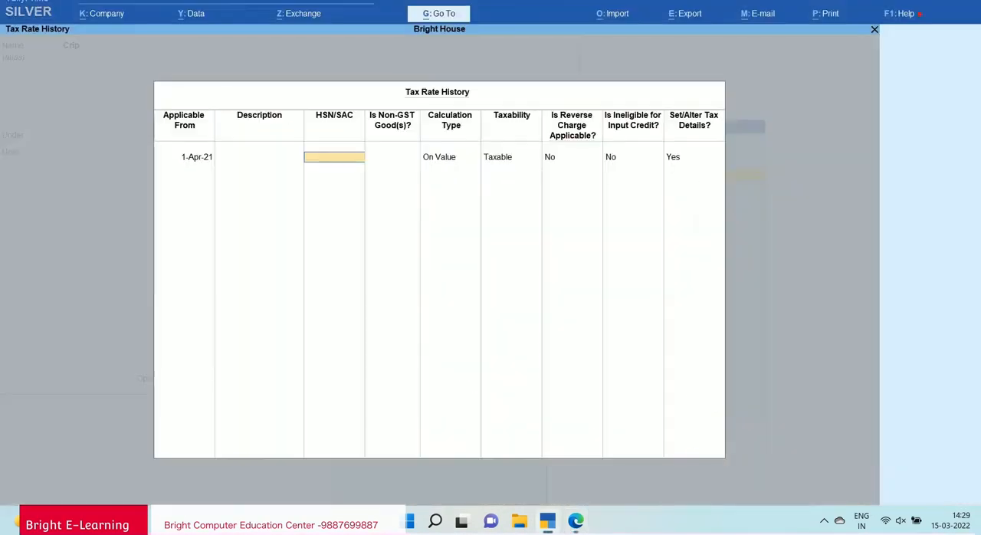
type("87")
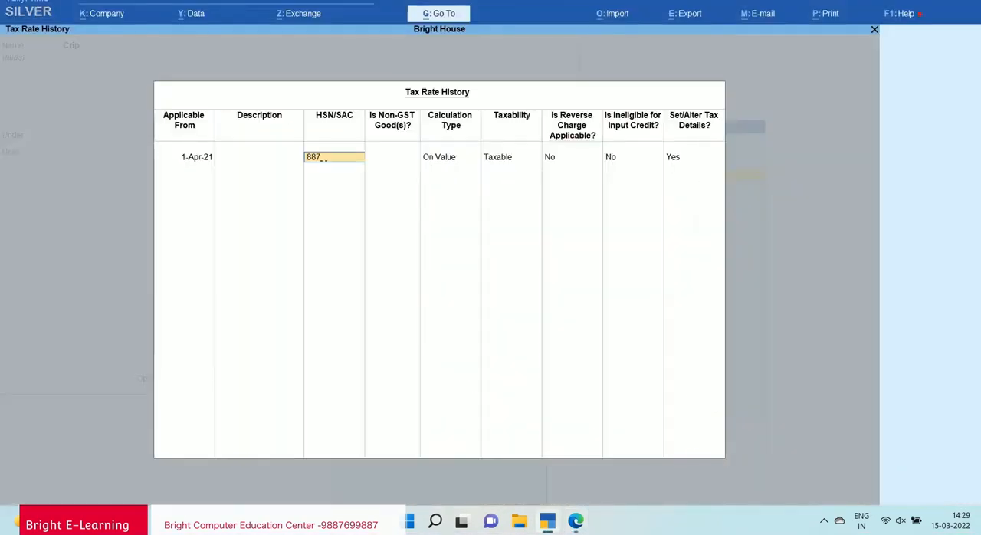
type("7")
key("Return")
key("Return")
key("Return")
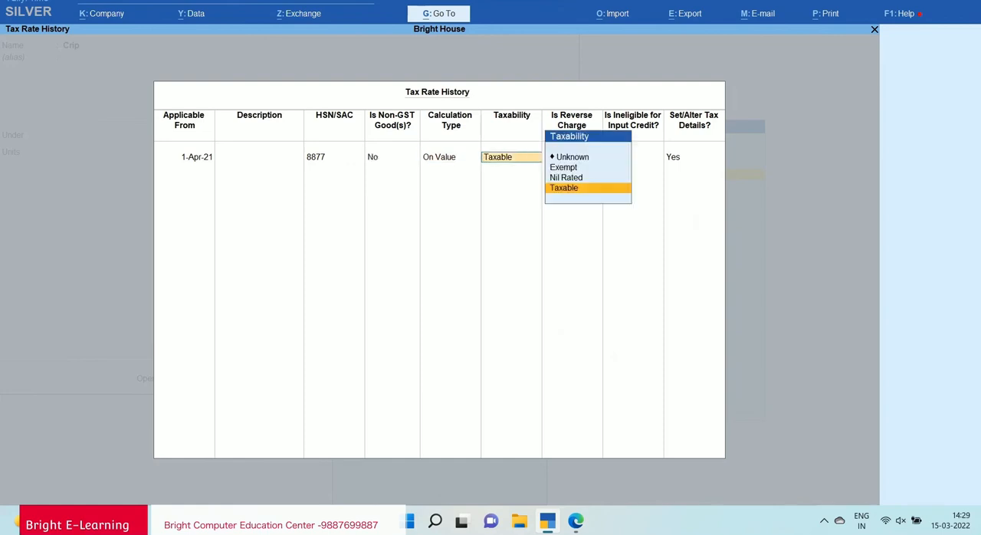
key("Return")
key("Return")
key("Return")
key("Return")
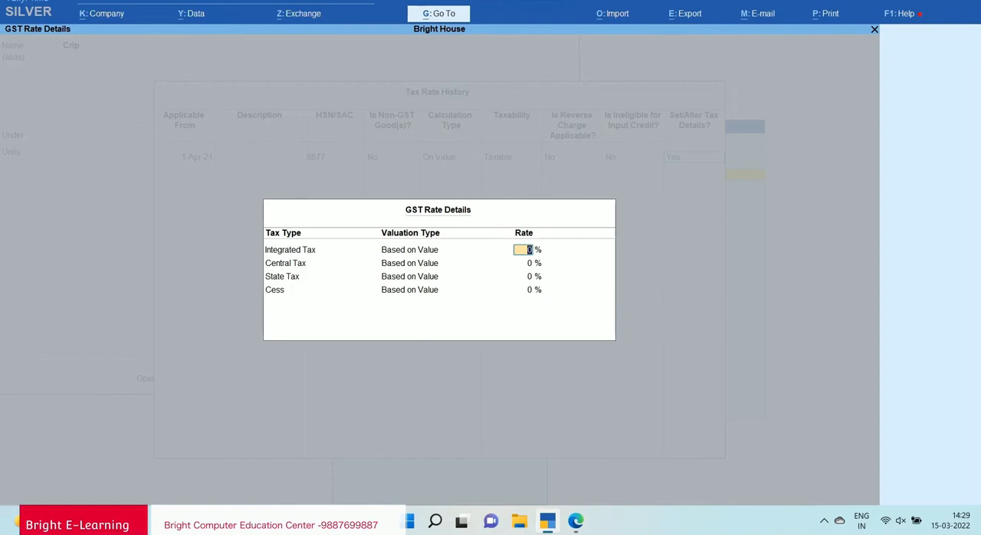
Check the GST rates in the PDF notes, and set Crip's integrated tax rate to 12 %.
key("alt+Tab")
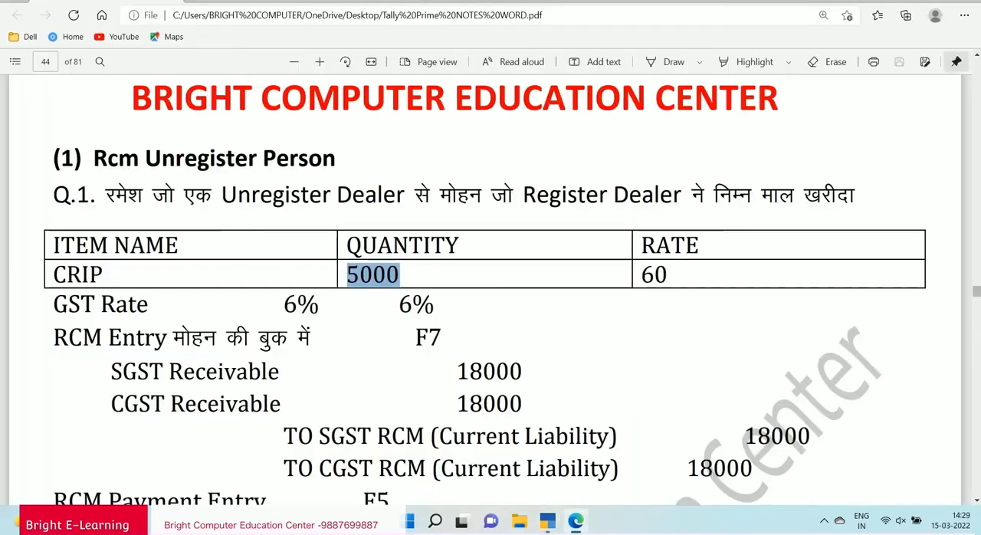
double_click(301, 305)
double_click(416, 305)
key("alt+Tab")
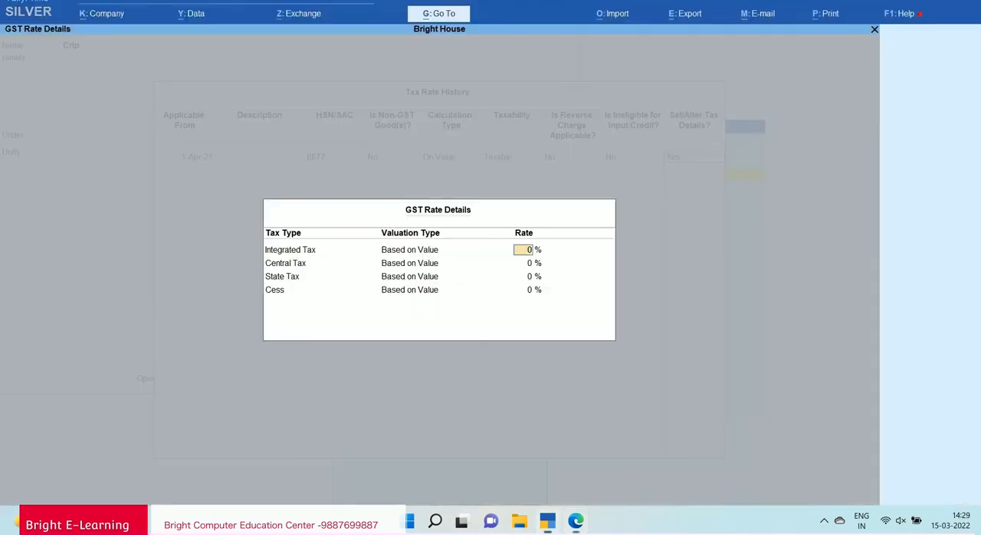
type("12")
key("Return")
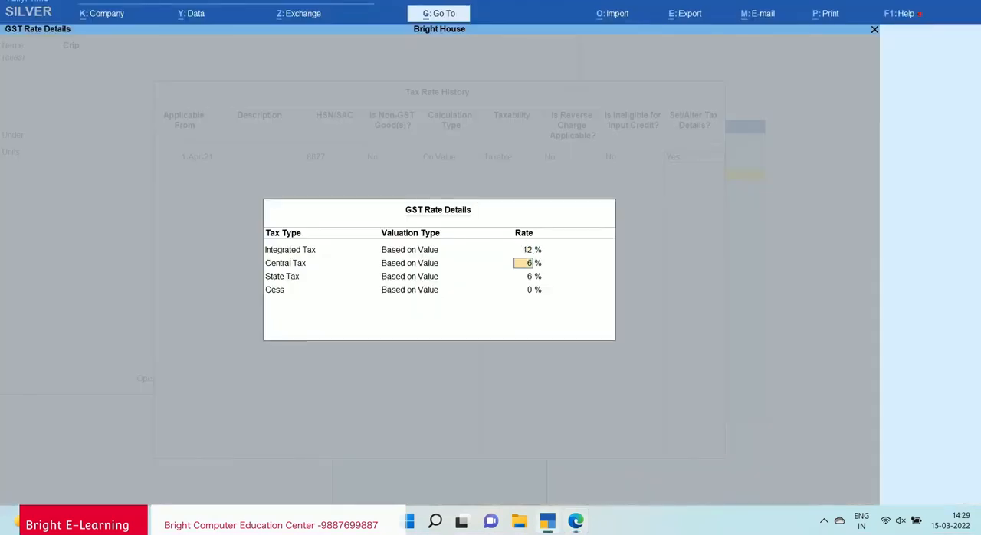
Accept the GST rate details, and save the stock item Crip with no rate of duty or opening balance.
key("Return")
key("Return")
key("Return")
key("Return")
key("Return")
key("Return")
key("Return")
key("Return")
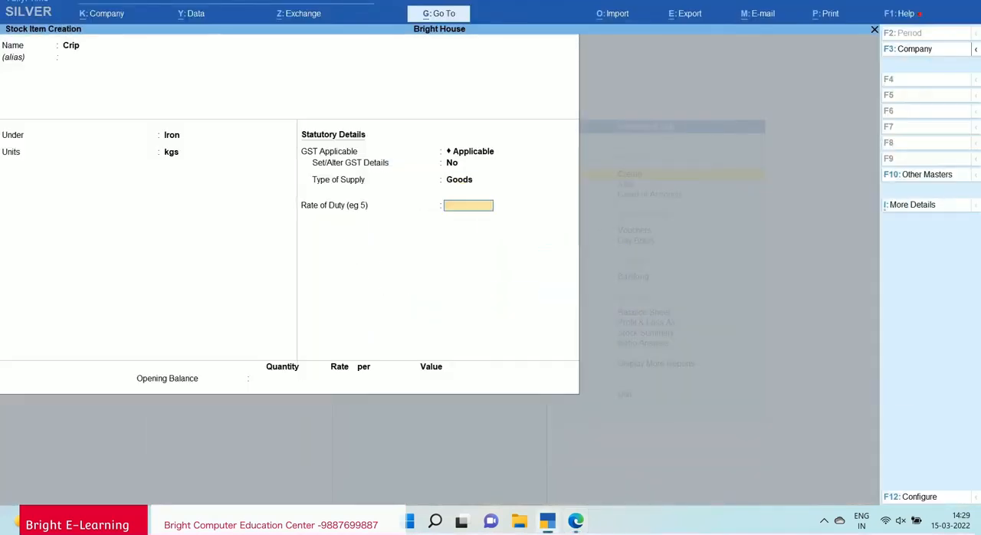
key("Return")
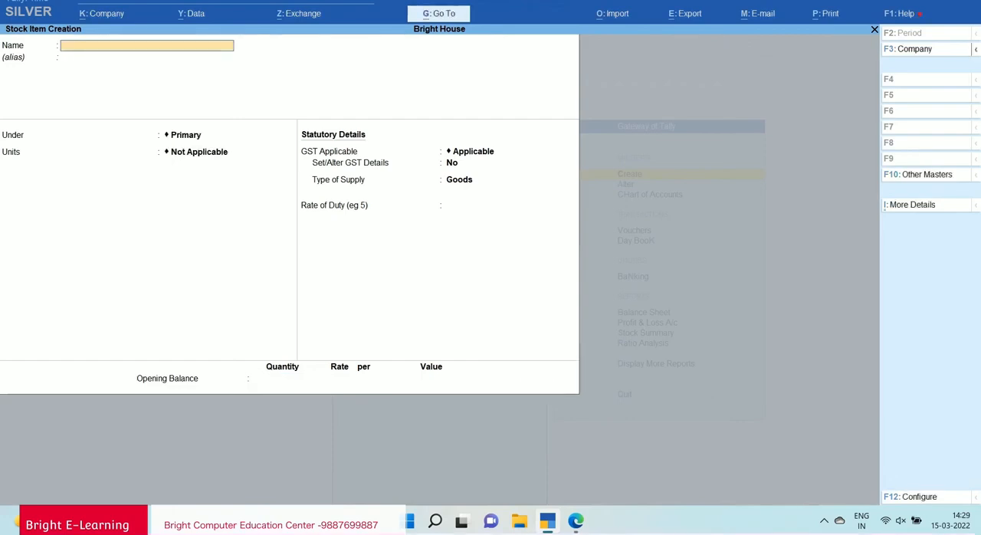
Leave master creation and open voucher entry for Bright House.
key("Escape")
key("Escape")
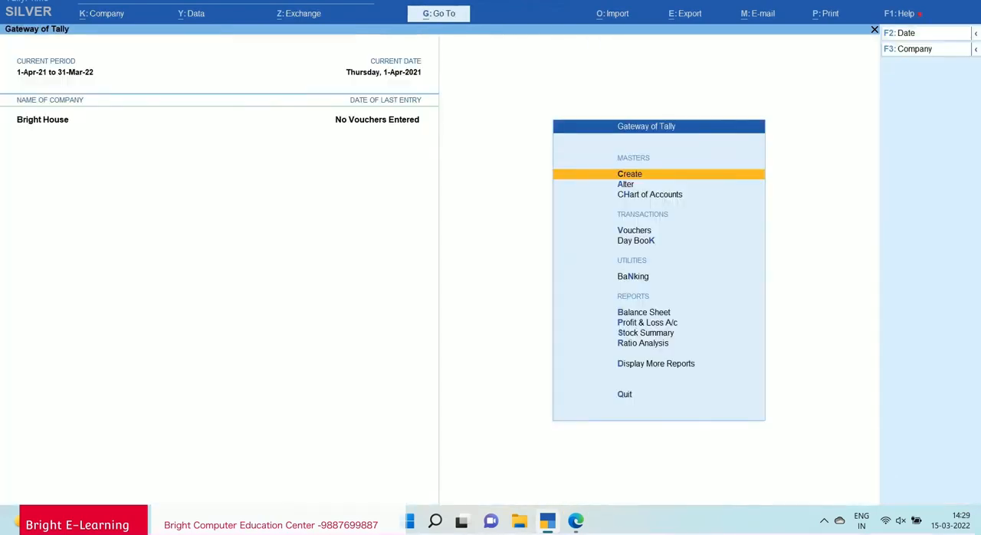
key("Down")
key("Down")
key("Down")
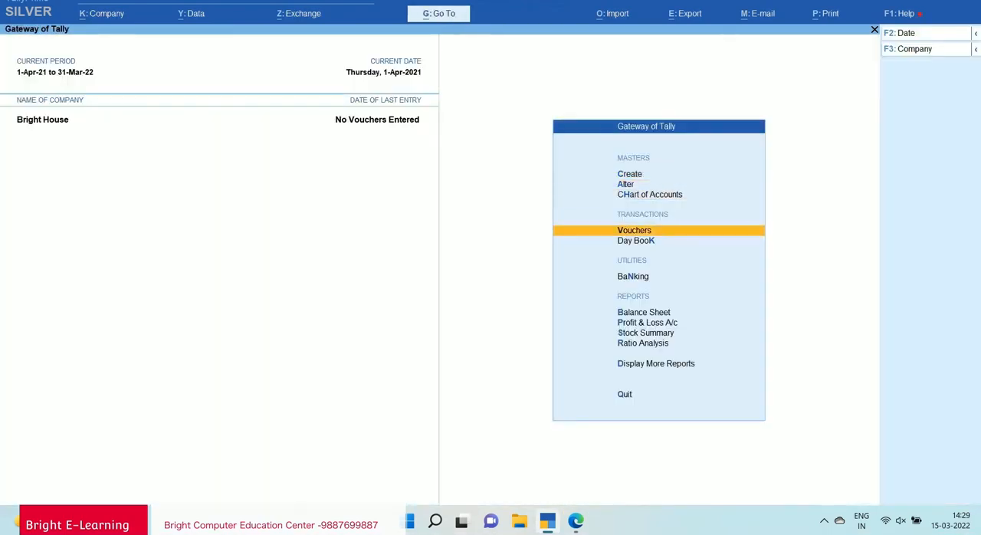
key("Return")
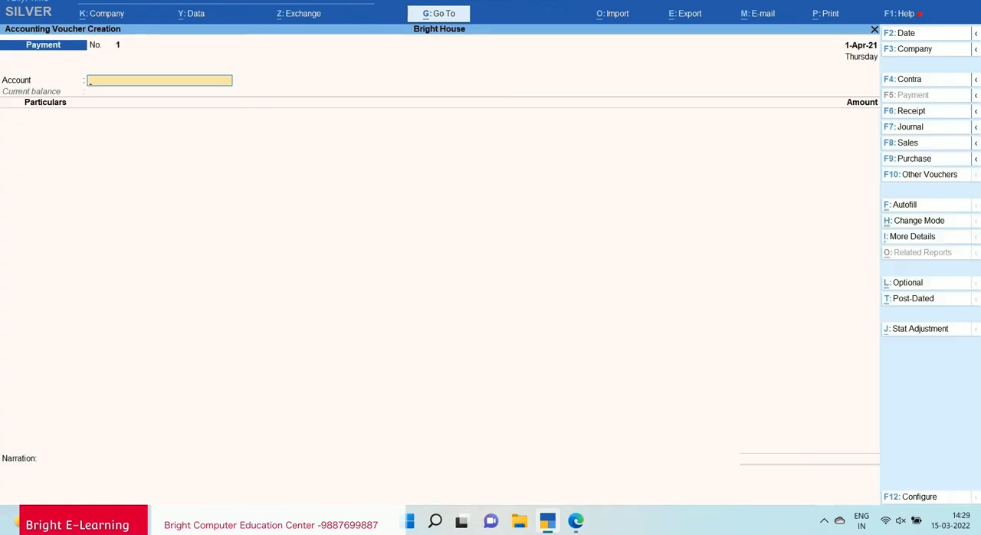
Start a purchase voucher without a supplier invoice number, and choose the notes' unregistered dealer as the party account.
key("F9")
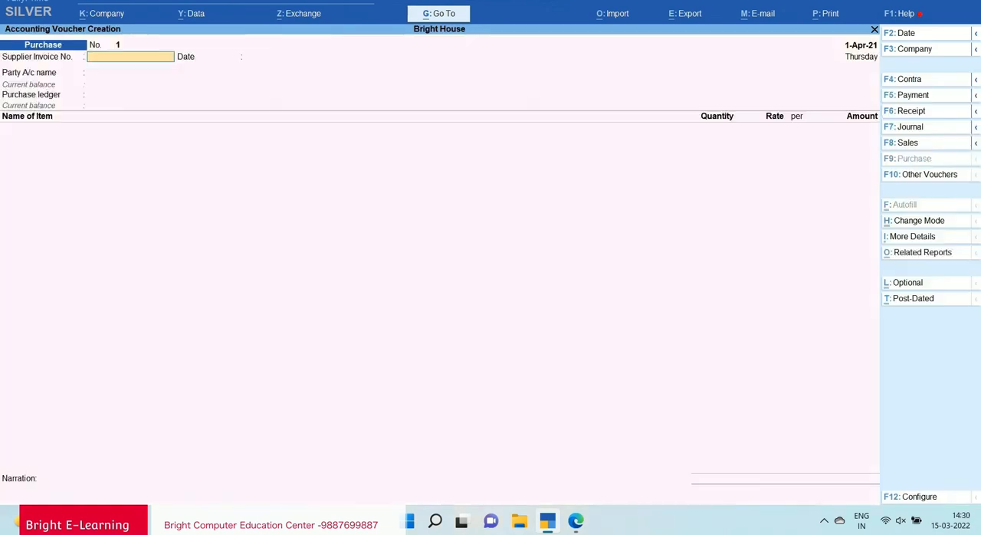
key("Return")
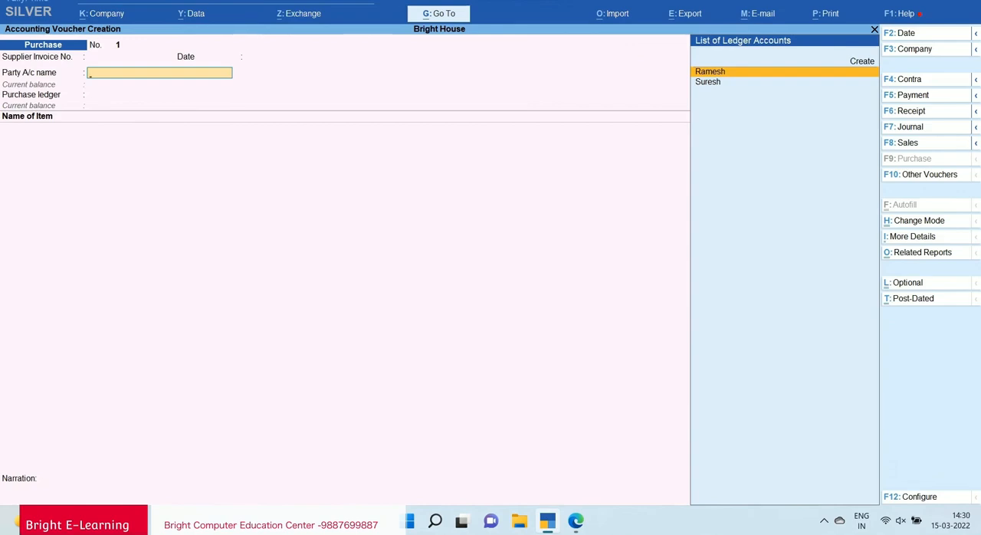
key("Down")
key("Up")
key("Return")
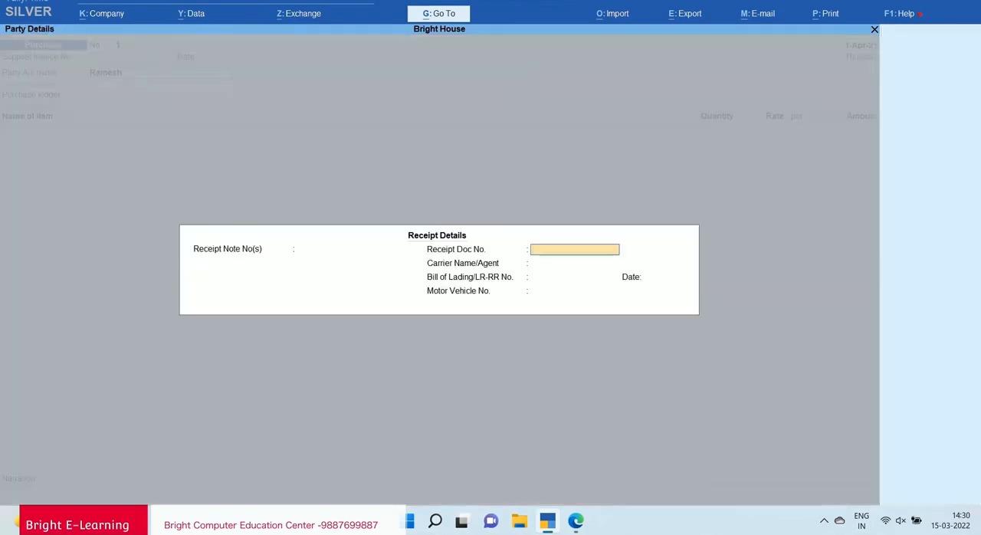
Leave the receipt details blank, accept the party details with Rajasthan as state, and select Purchase as the purchase ledger.
key("Return")
key("Return")
key("Return")
key("Return")
key("Return")
key("Return")
key("Return")
key("Return")
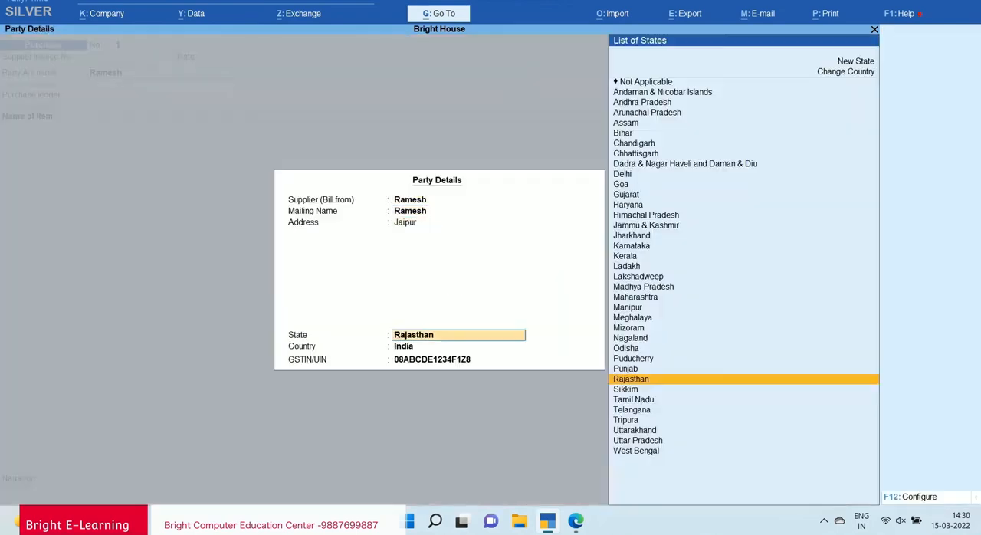
key("Return")
key("Return")
key("Return")
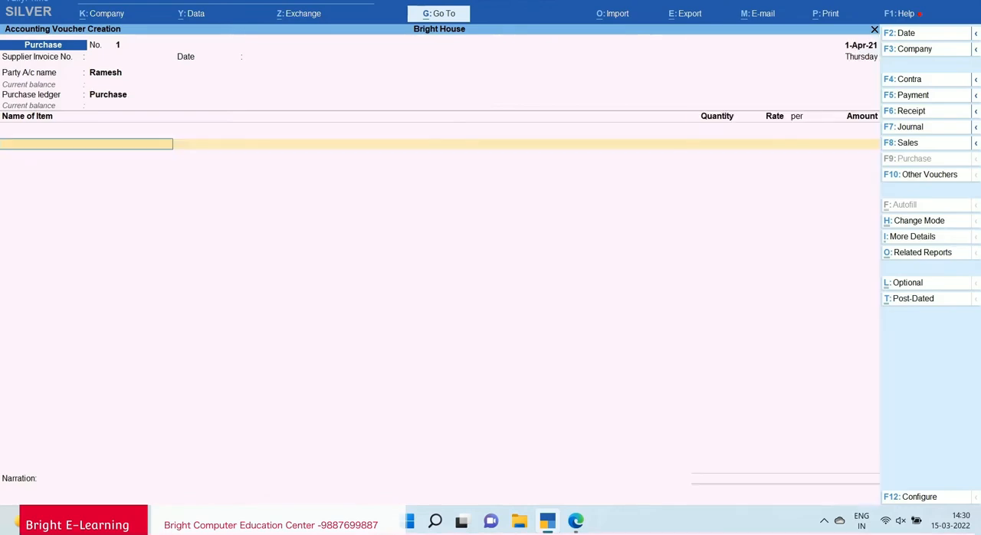
Add the stock item Crip to the purchase voucher.
key("Down")
key("Down")
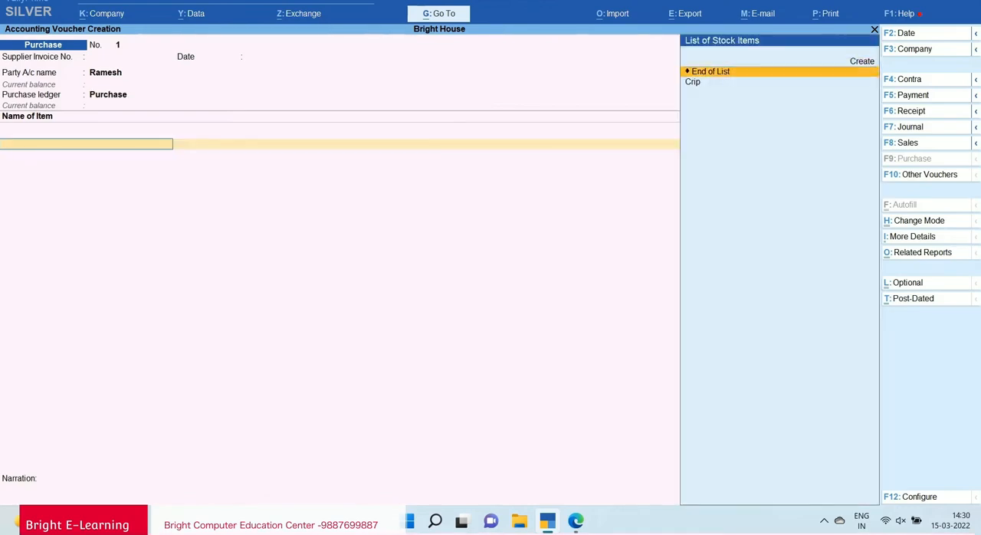
key("Return")
key("Return")
Check Crip's quantity and rate in the PDF notes, and return to the purchase voucher.
key("alt+Tab")
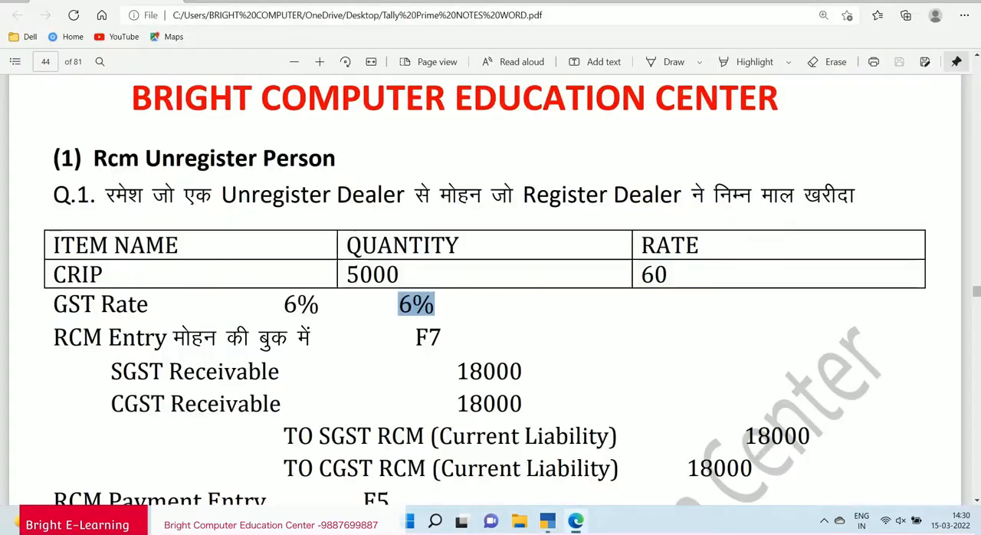
left_click_drag(387, 275, 400, 276)
left_click(400, 276)
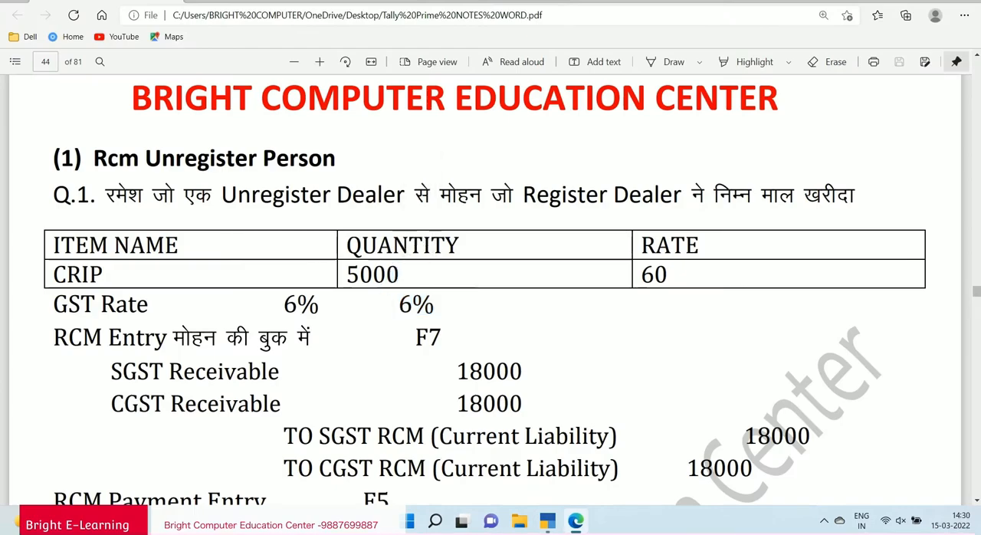
scroll(400, 276, "down", 3)
scroll(490, 291, "up", 5)
key("alt+Tab")
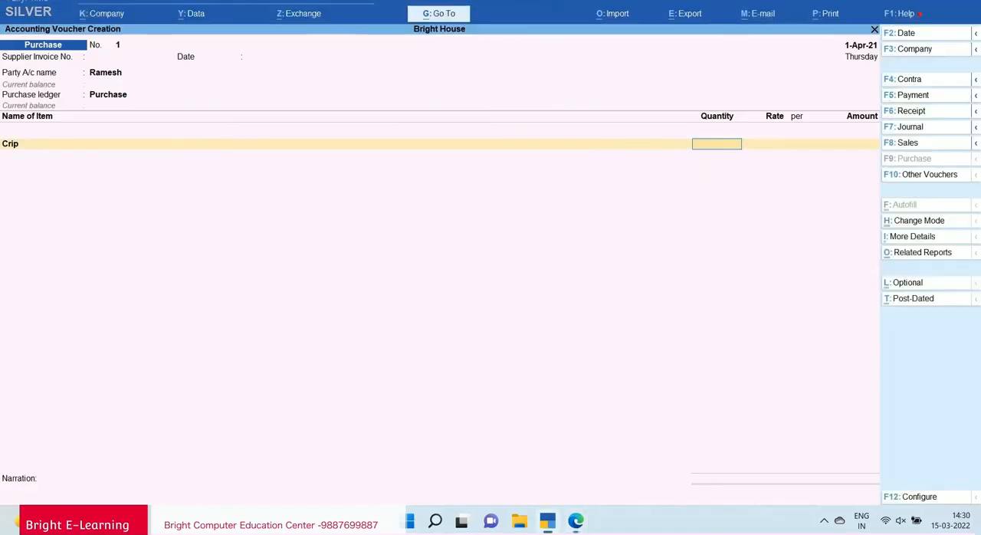
Enter a quantity of 5,000 kgs of Crip at a rate of 60 per kg.
type("5,0")
type("000")
key("Return")
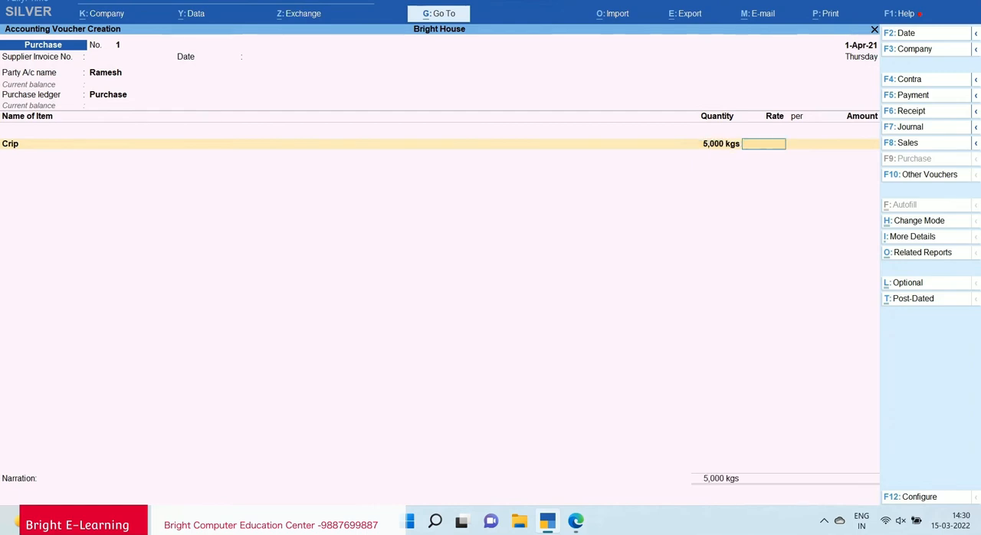
type("60")
key("Return")
key("Return")
key("Return")
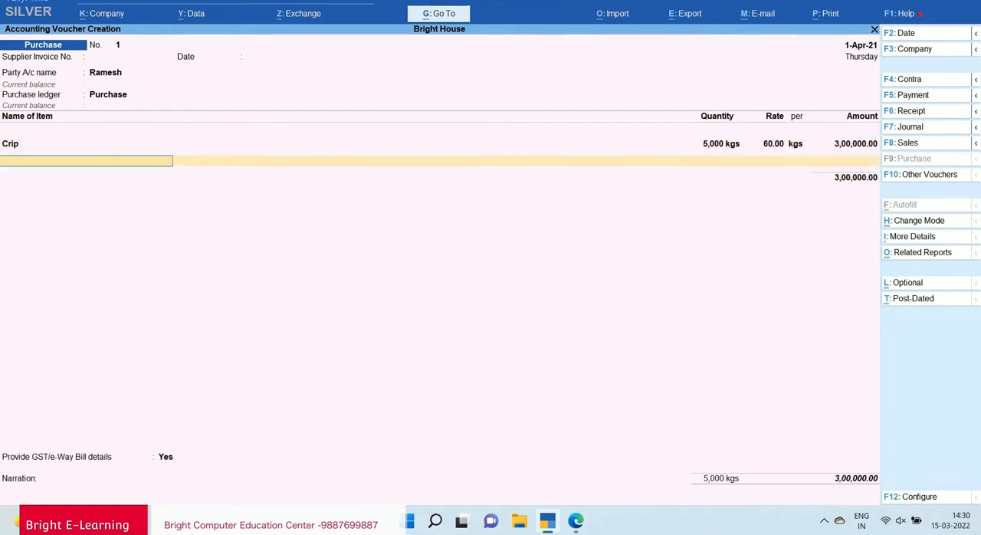
End the item and ledger lists without adding tax ledgers, and accept the e-Way Bill details without entering any values.
key("Return")
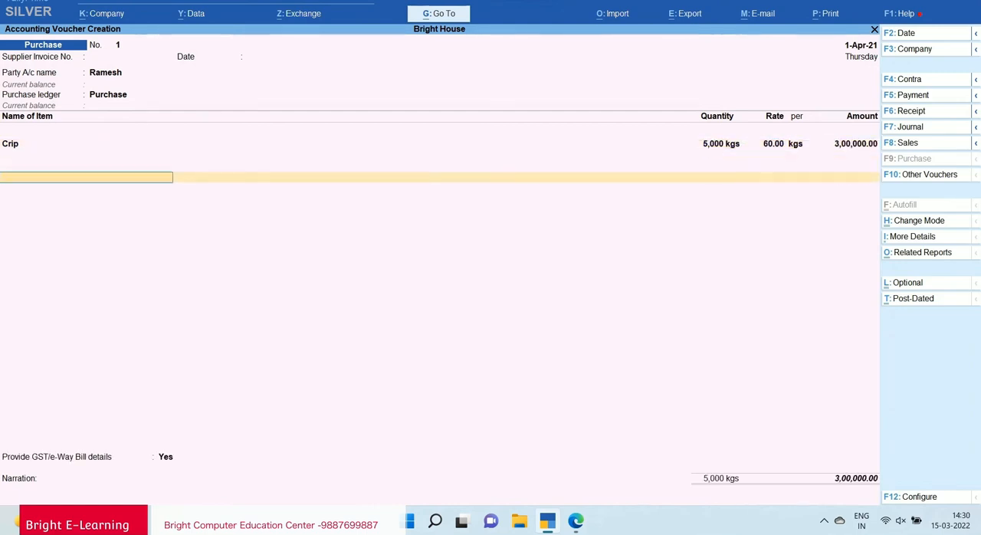
key("Return")
key("Return")
key("Return")
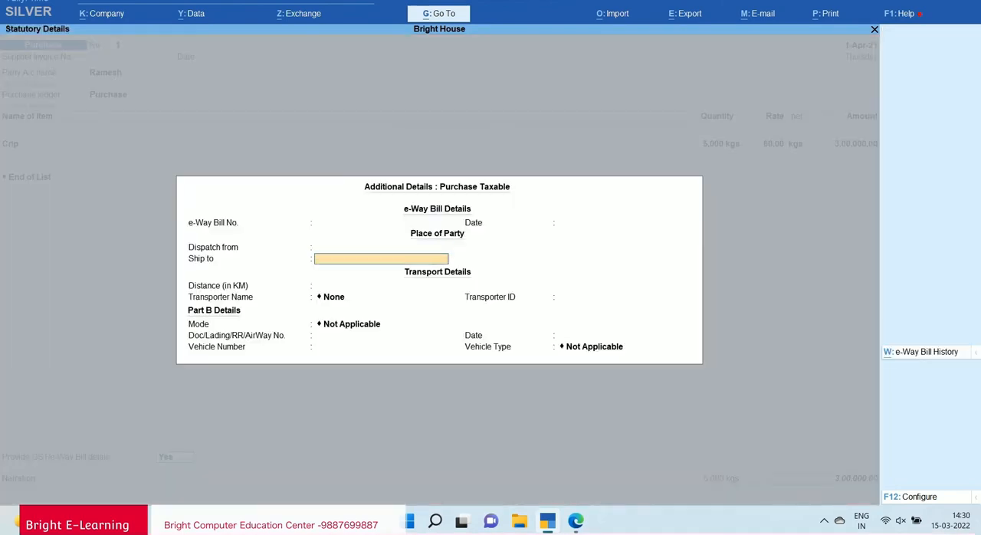
key("Return")
key("Return")
key("Return")
key("Return")
Leave the narration empty and save the purchase voucher.
key("Return")
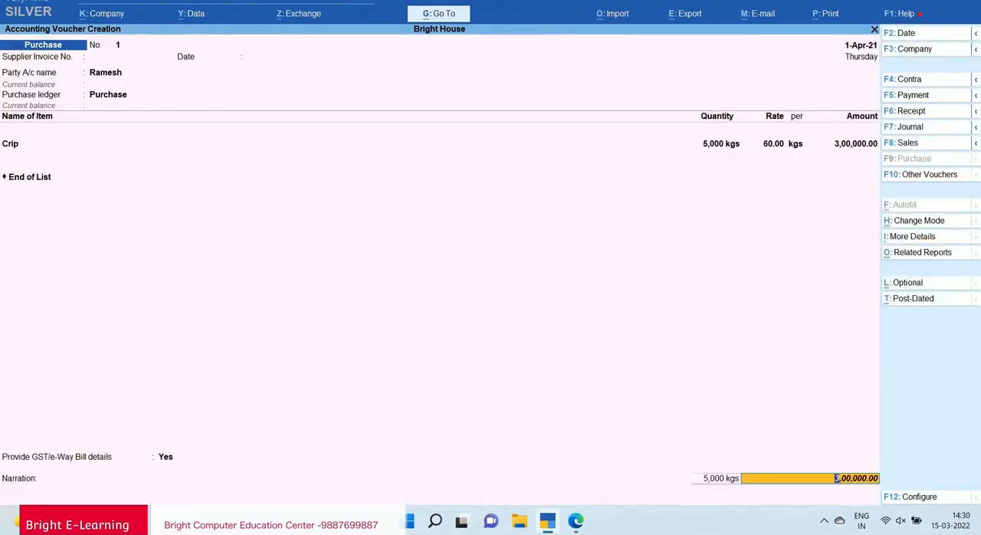
key("Return")
key("Return")
key("Return")
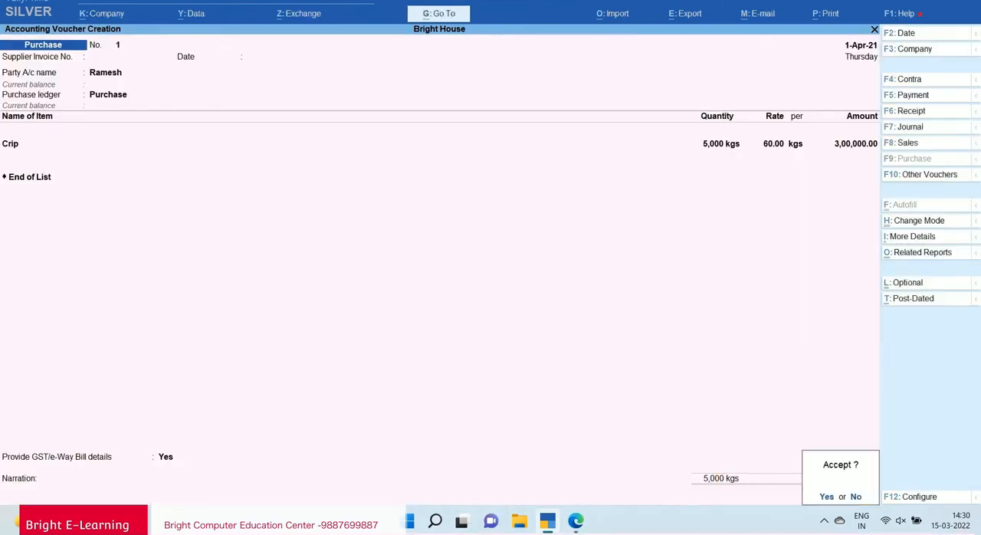
key("Return")
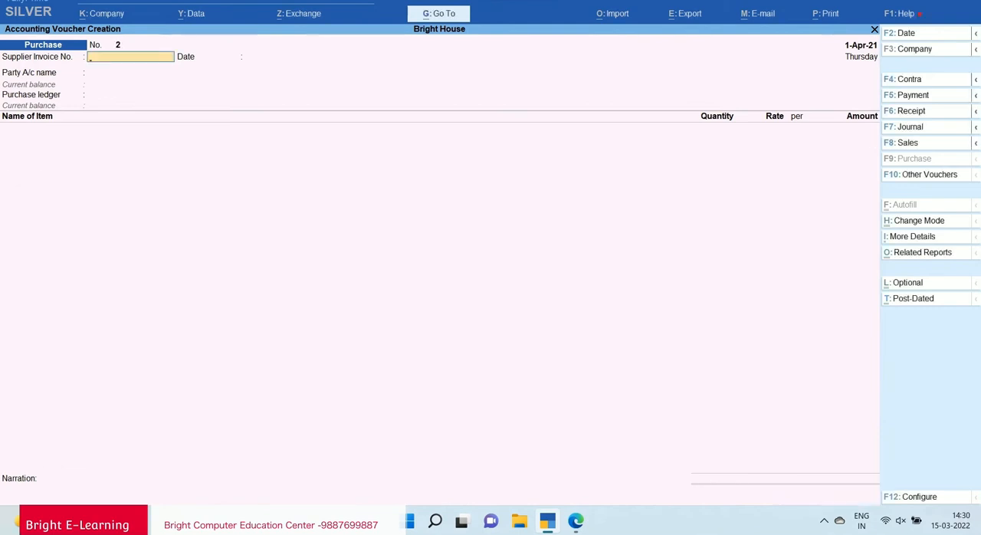
Start a journal voucher, calculate 300000*6% with the built-in calculator, and debit Sgst Receivable with 18,000.
key("F7")
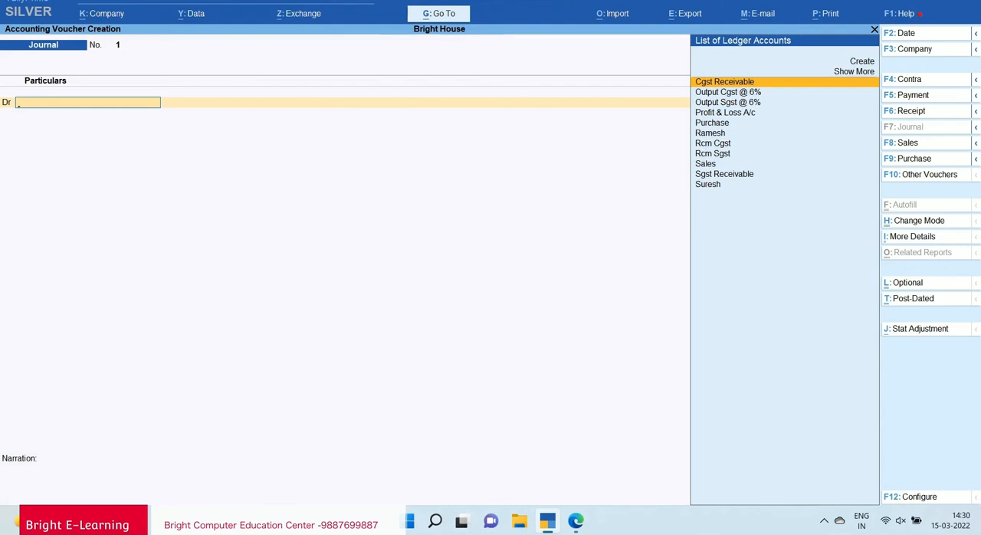
type("Sgst")
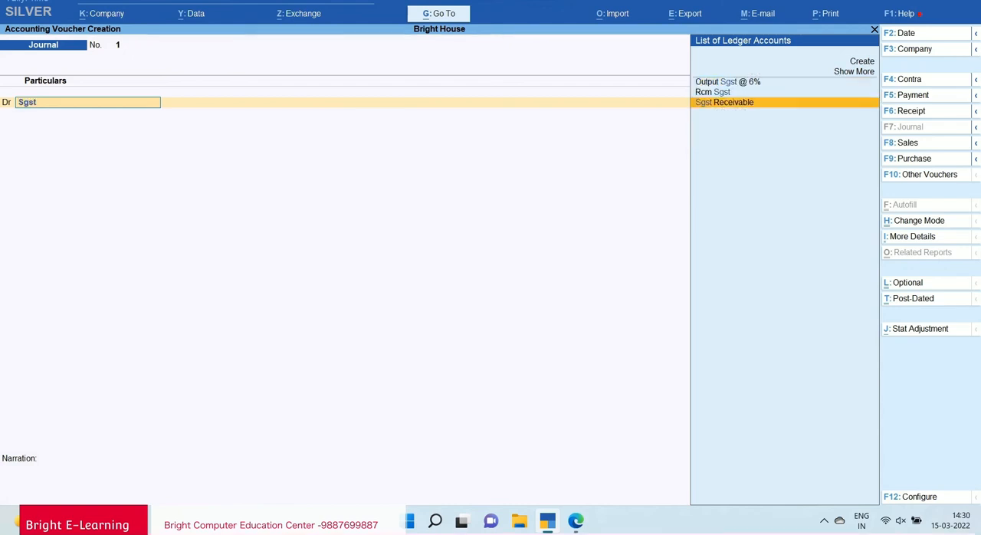
key("Return")
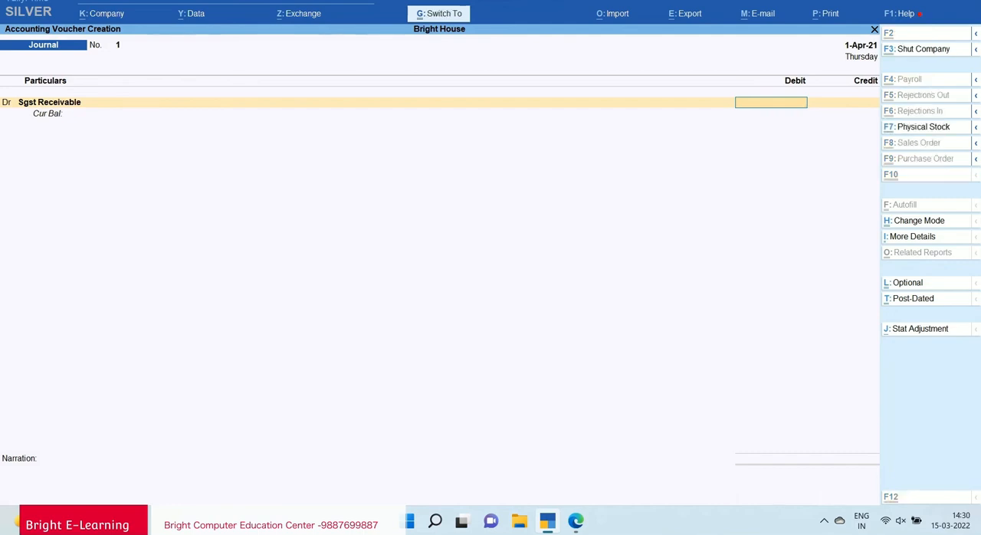
key("ctrl+n")
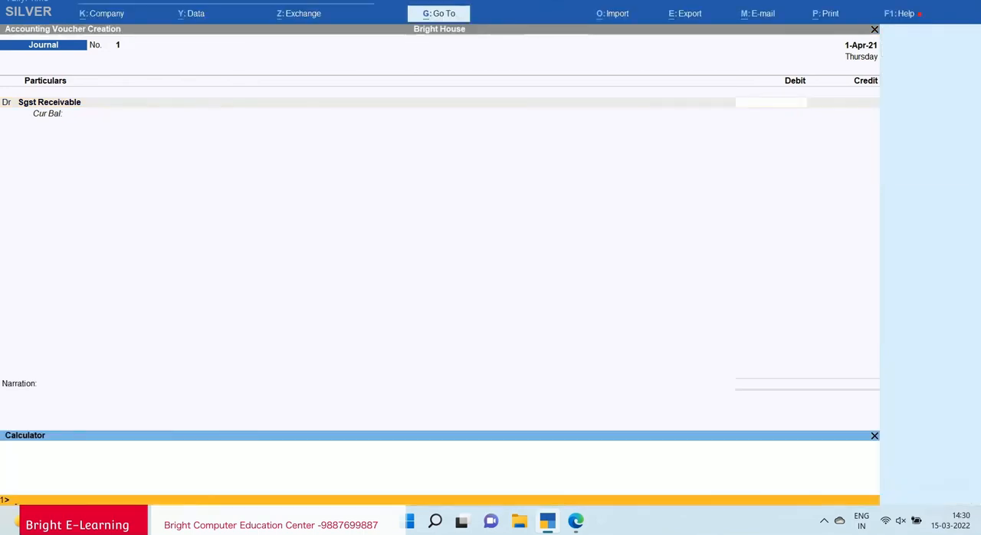
type("300000*6%")
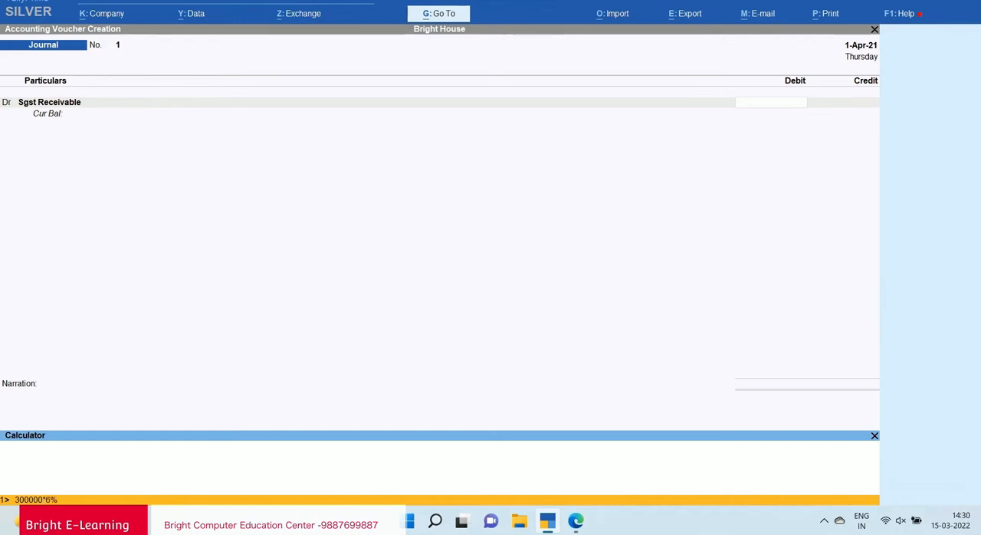
key("Return")
key("ctrl+m")
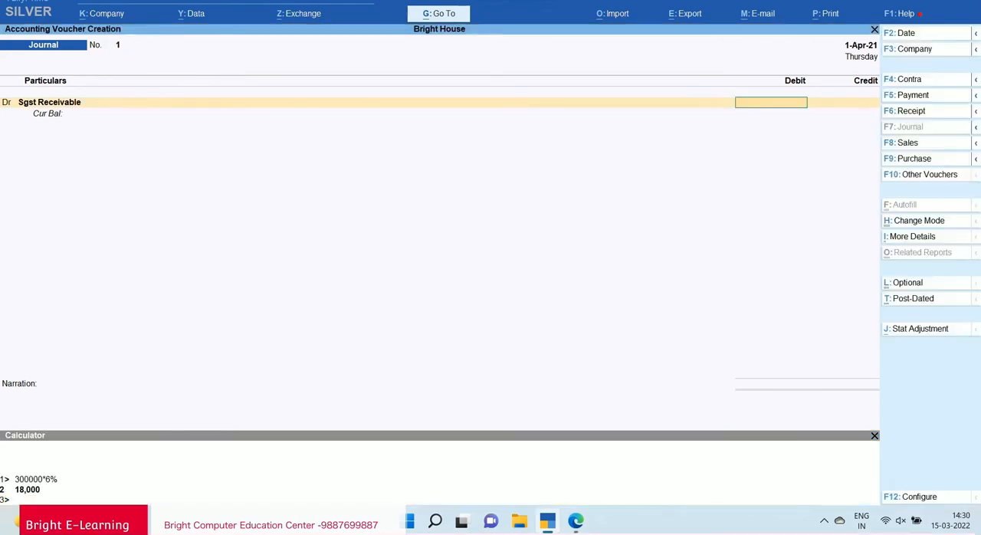
type("18000")
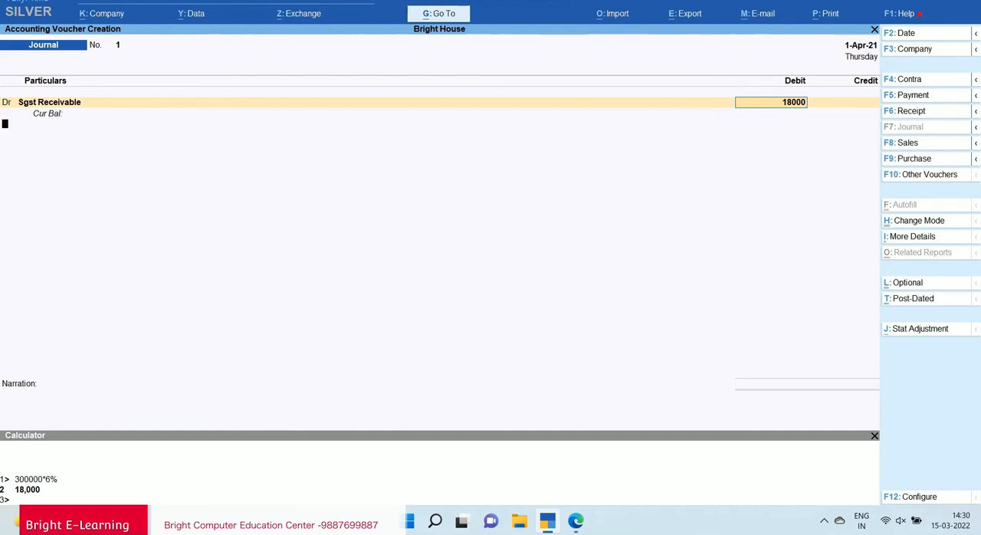
key("Return")
Add a second debit line for Cgst Receivable with 18,000.
key("d")
key("Return")
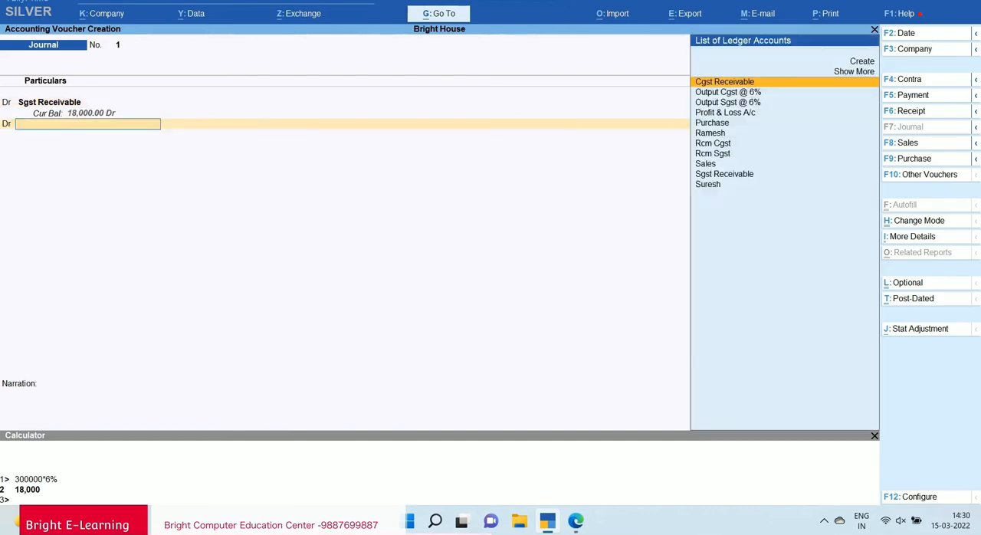
type("Cgs")
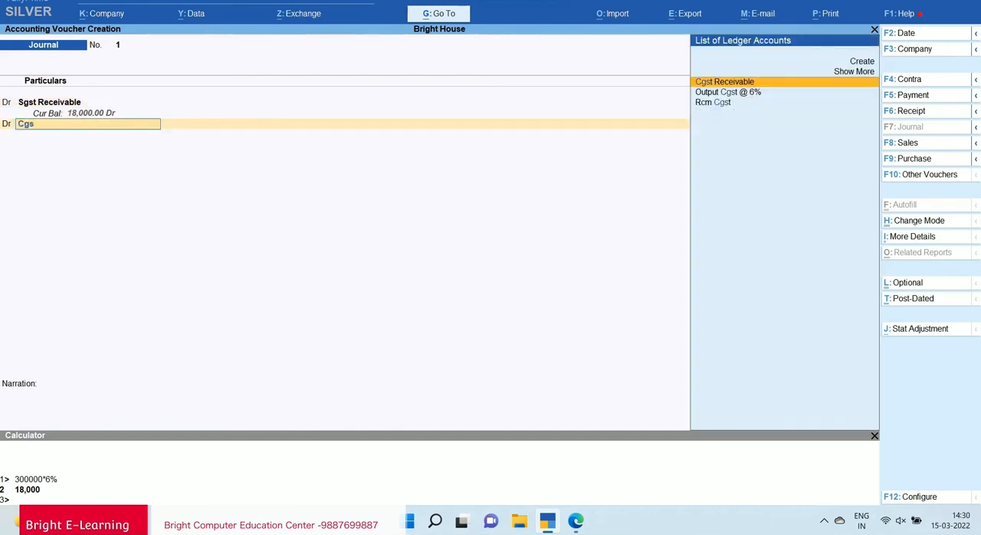
key("Return")
type("18000")
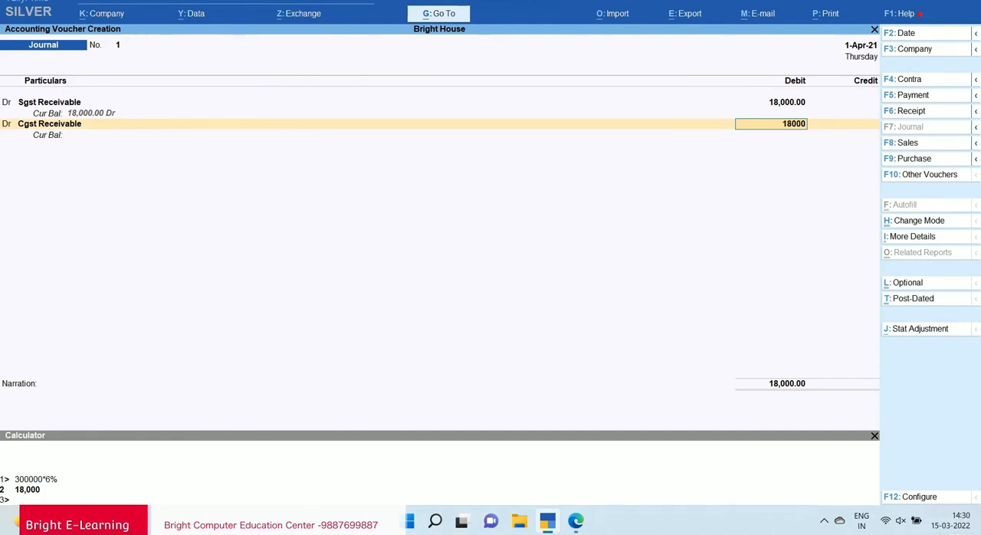
key("Return")
key("Return")
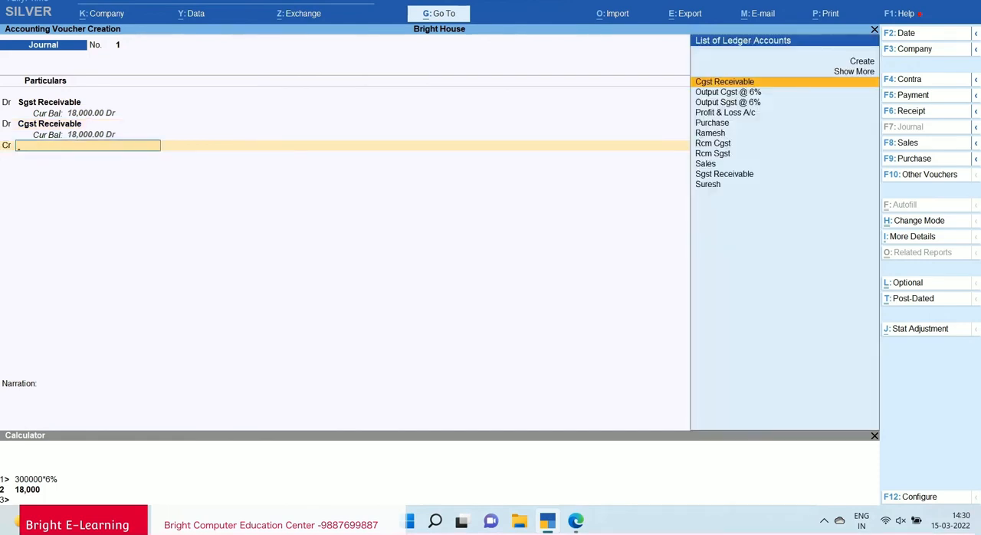
Credit Rcm Sgst with 18,000 in the journal voucher.
type("Rcm")
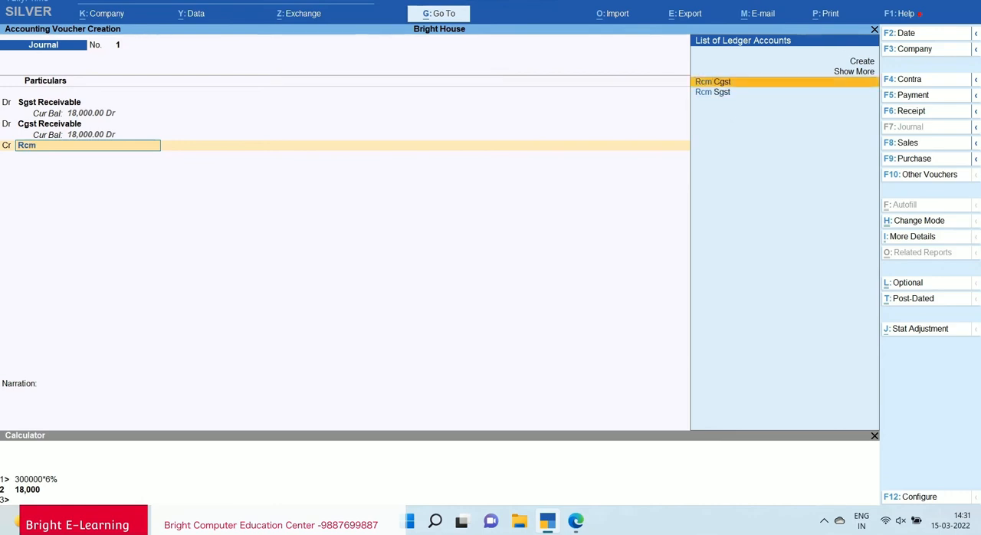
key("Down")
key("Return")
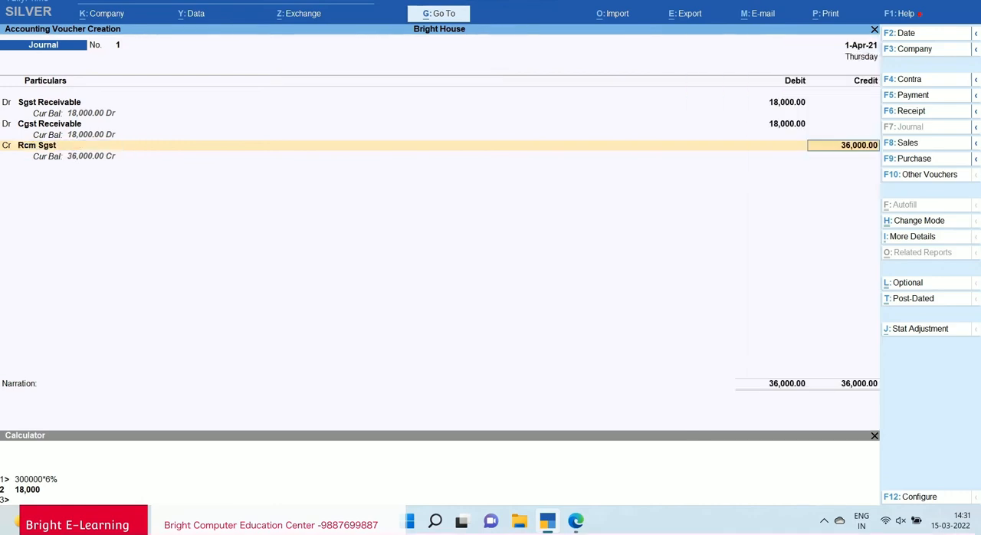
type("18000")
key("Return")
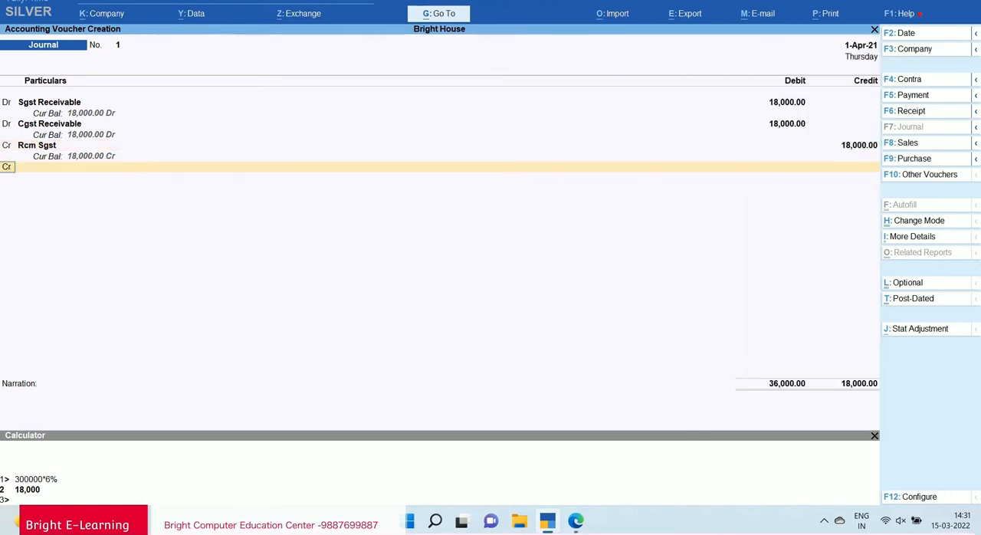
Credit Rcm Cgst with the remaining 18,000, and save the journal voucher without a narration.
key("Return")
type("Rcm")
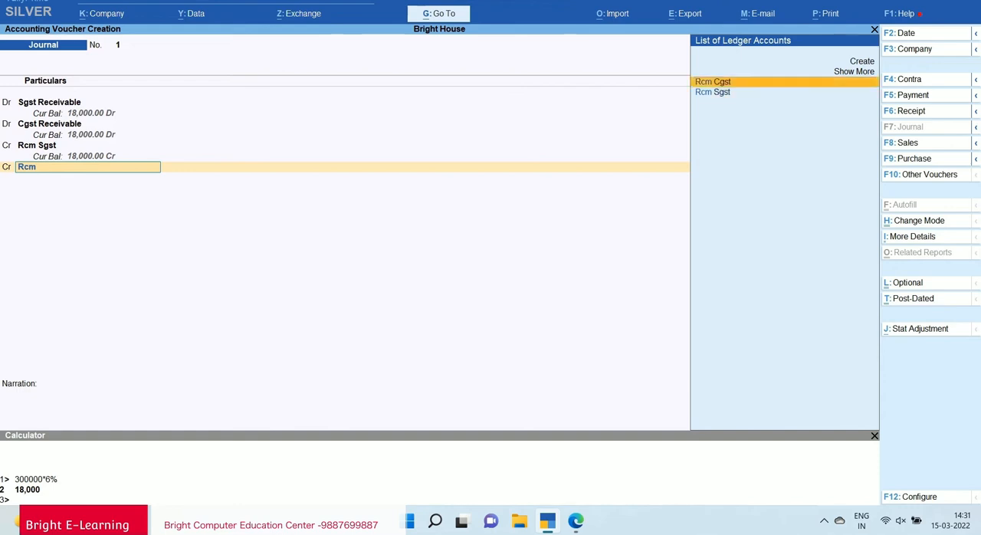
key("Return")
key("Return")
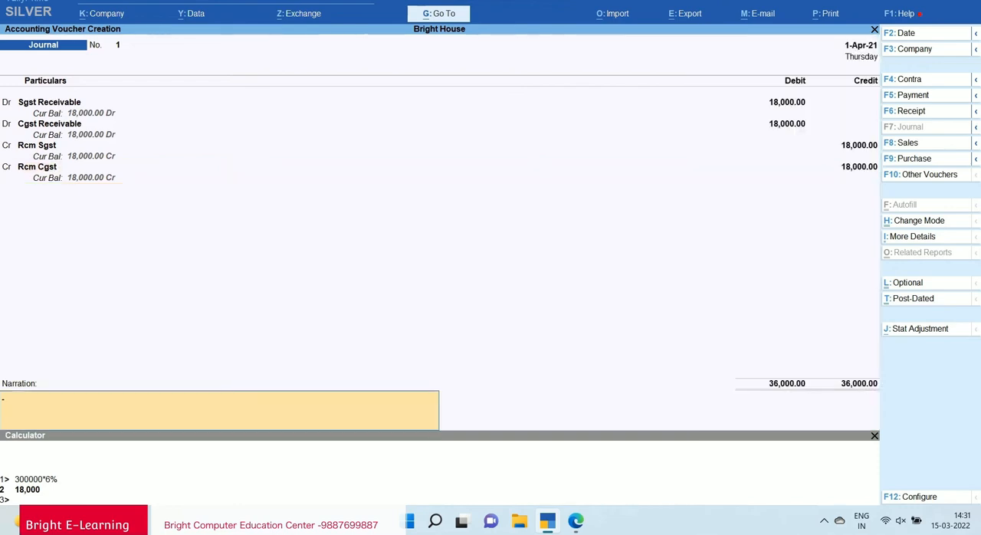
key("Return")
key("Return")
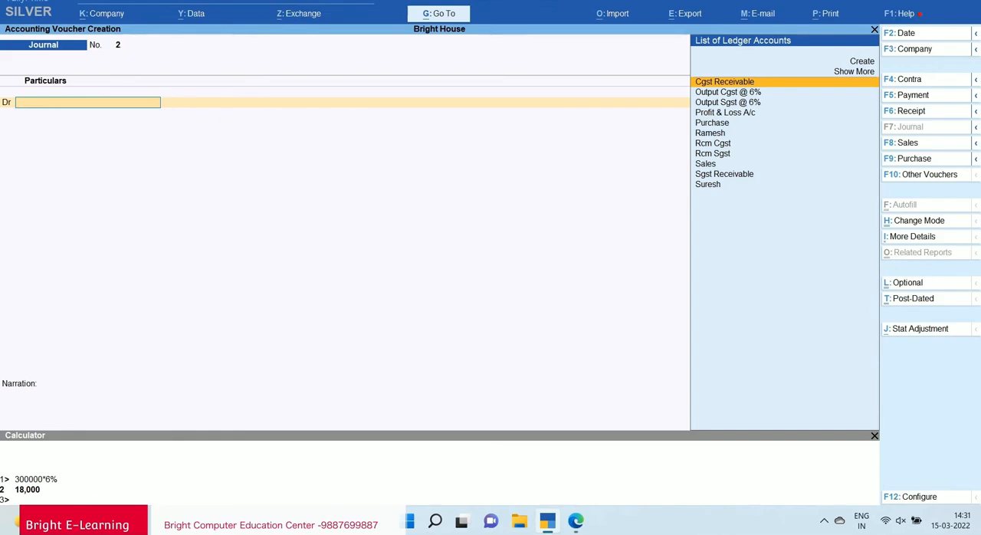
Leave voucher entry without quitting the program, and open the Balance Sheet of Bright House.
key("Escape")
key("Return")
key("Escape")
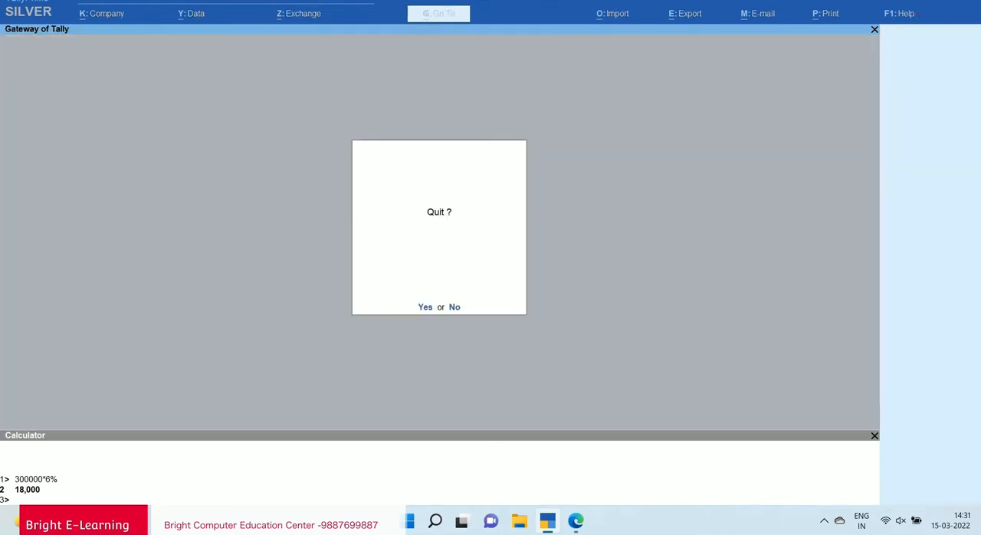
key("Escape")
key("Down")
key("Down")
key("Down")
key("Down")
key("Down")
key("Down")
key("Return")
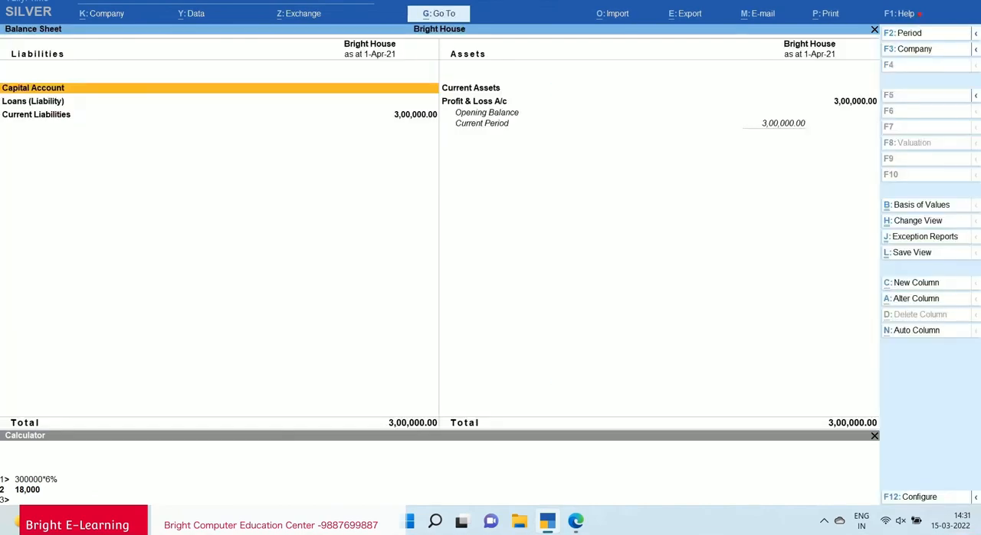
Open Current Liabilities from the Balance Sheet and examine the Rcm Cgst and Rcm Sgst balances.
key("Down")
key("Return")
key("Escape")
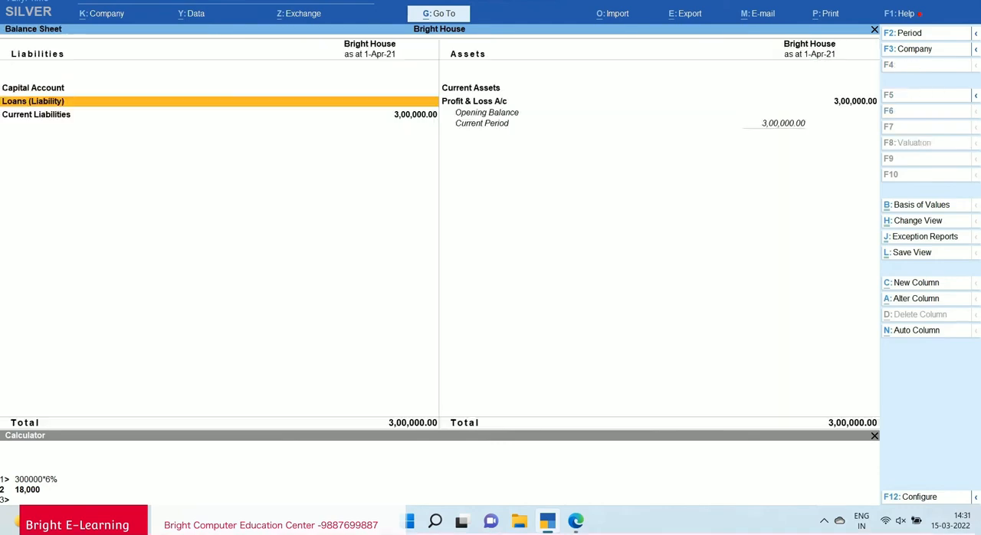
key("Down")
key("Return")
key("Down")
key("Down")
key("Down")
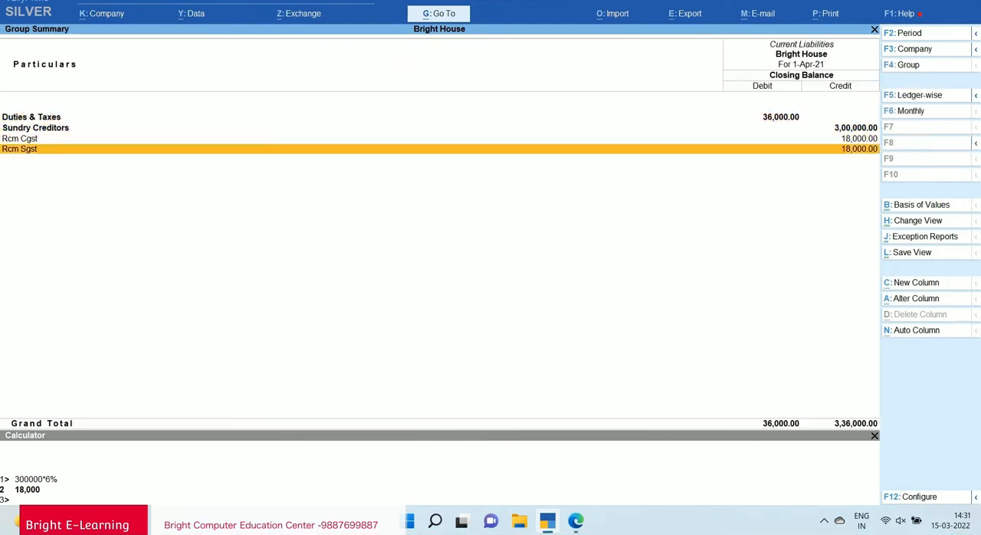
key("Up")
key("Down")
key("Up")
key("Down")
key("Up")
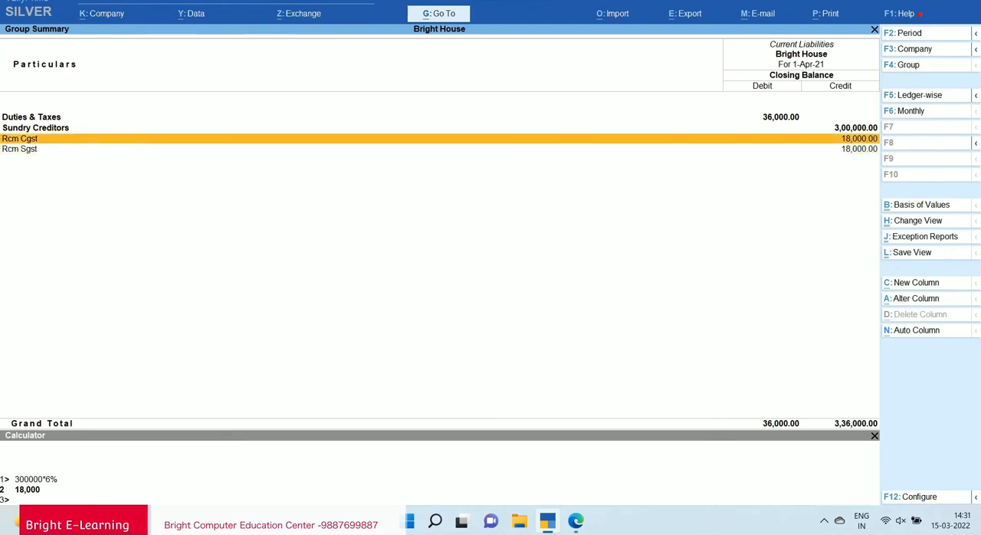
key("Down")
key("Up")
key("Down")
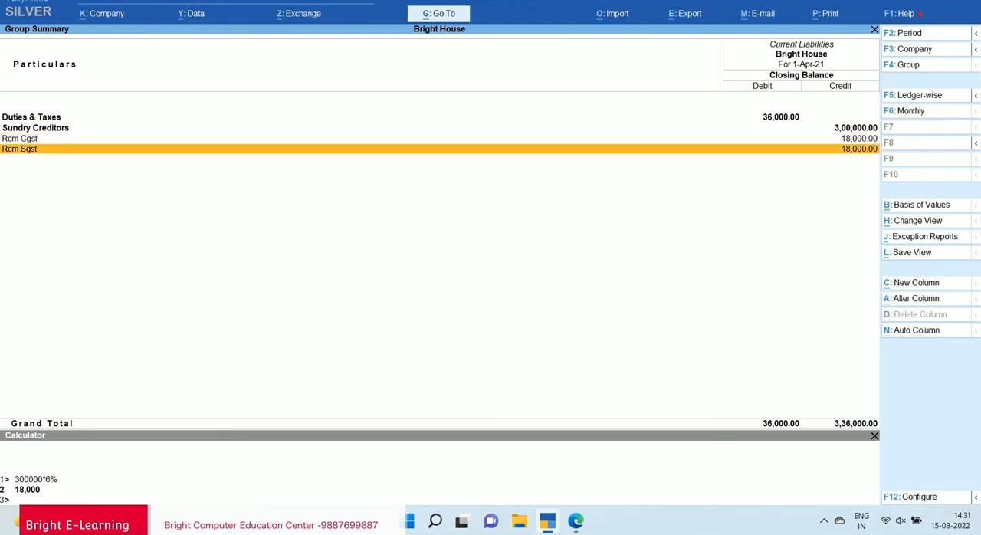
Leave the reports and start a new Payment voucher.
key("Escape")
key("Escape")
key("Up")
key("Up")
key("Up")
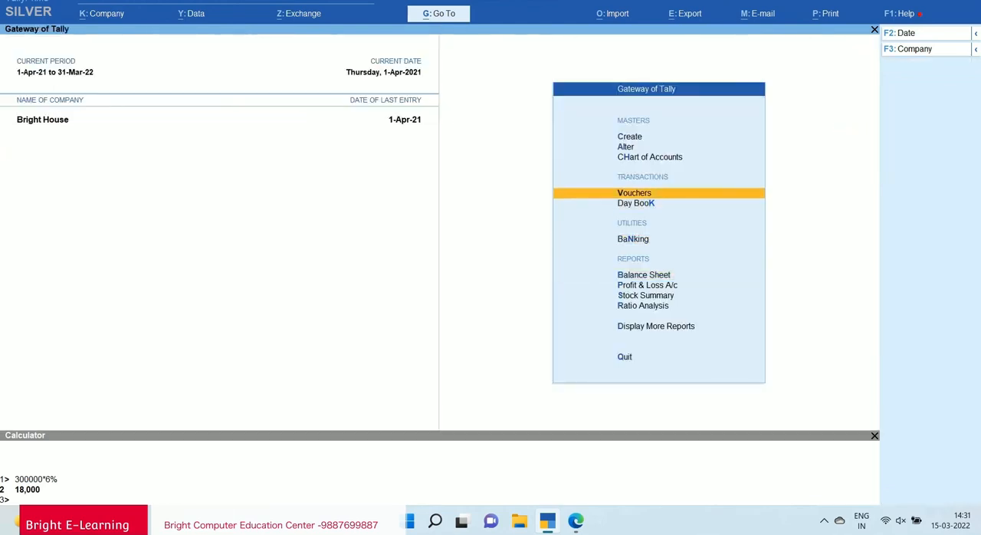
key("Return")
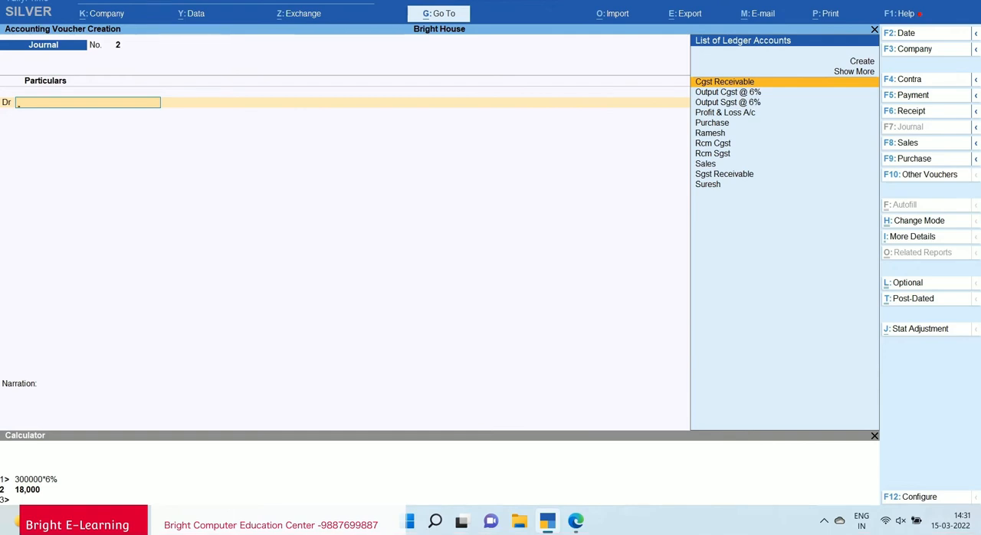
key("F5")
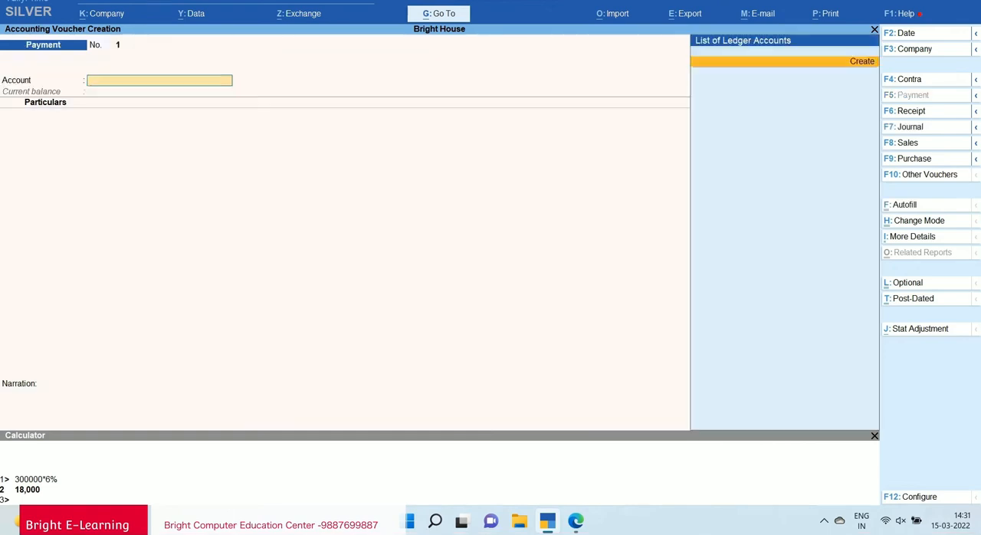
Create a Cash ledger under Cash-in-Hand and use it as the payment voucher's account.
key("alt+c")
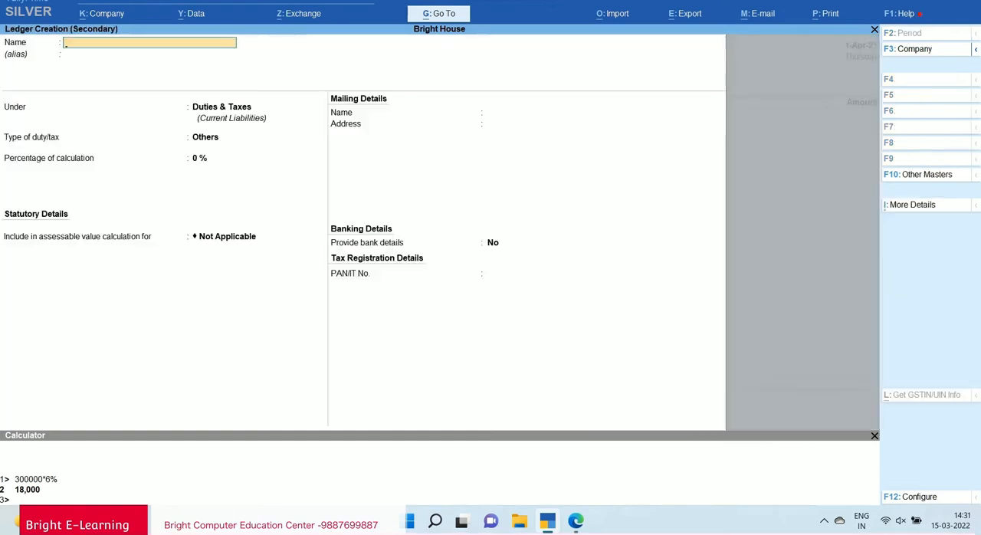
type("Cas")
key("Return")
key("Return")
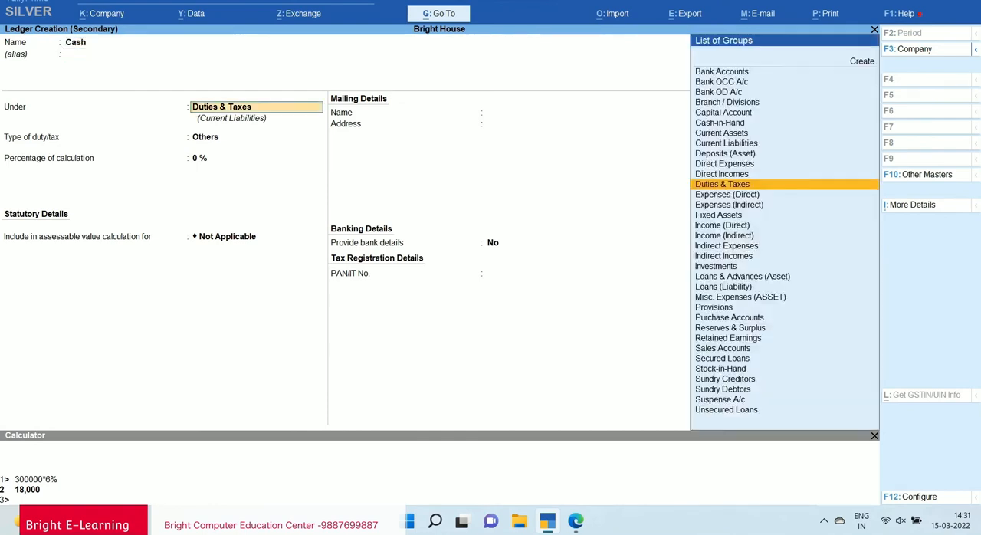
type("Cash")
key("Return")
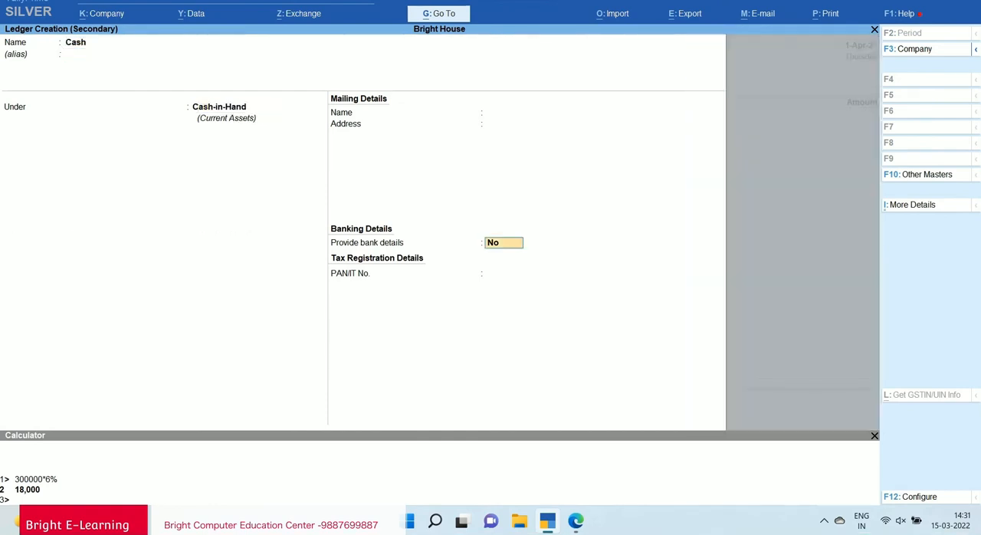
key("ctrl+a")
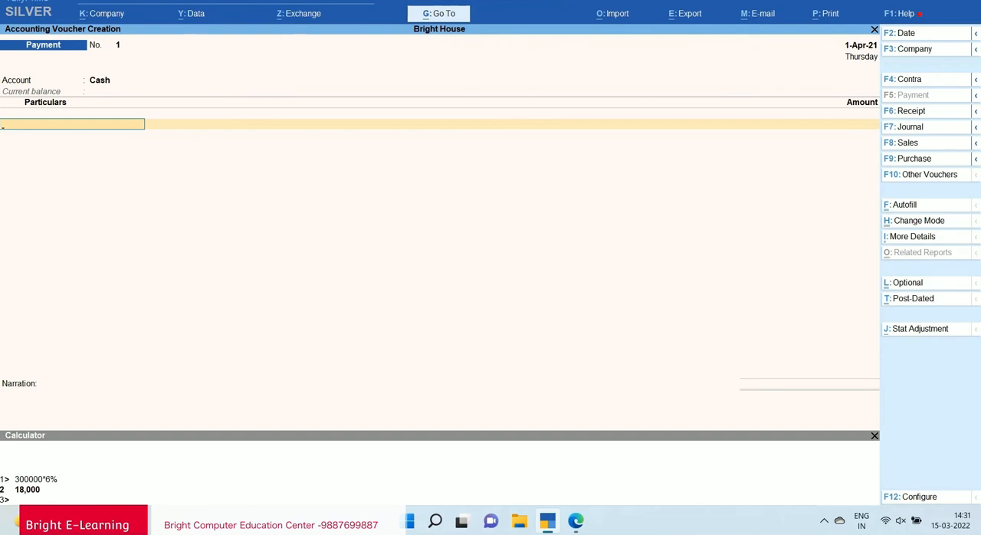
Add Rcm Sgst to the payment voucher with an amount of 18,000.
type("Rcm")
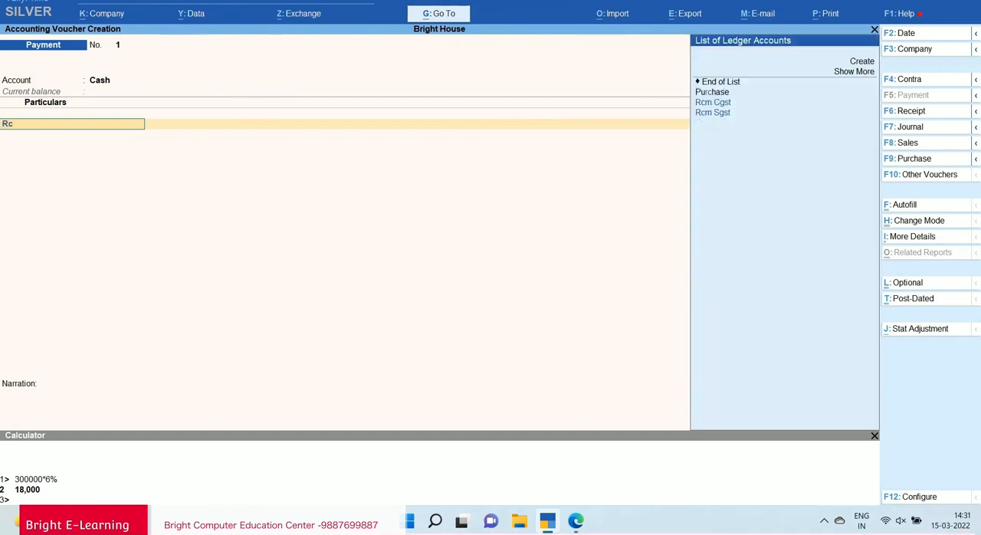
key("Down")
key("Down")
key("Return")
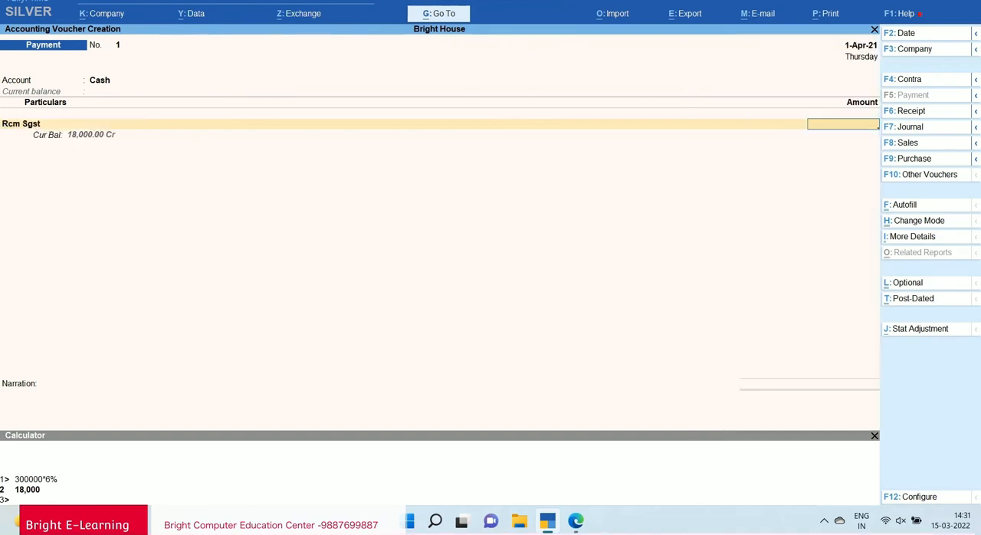
type("18000")
key("Return")
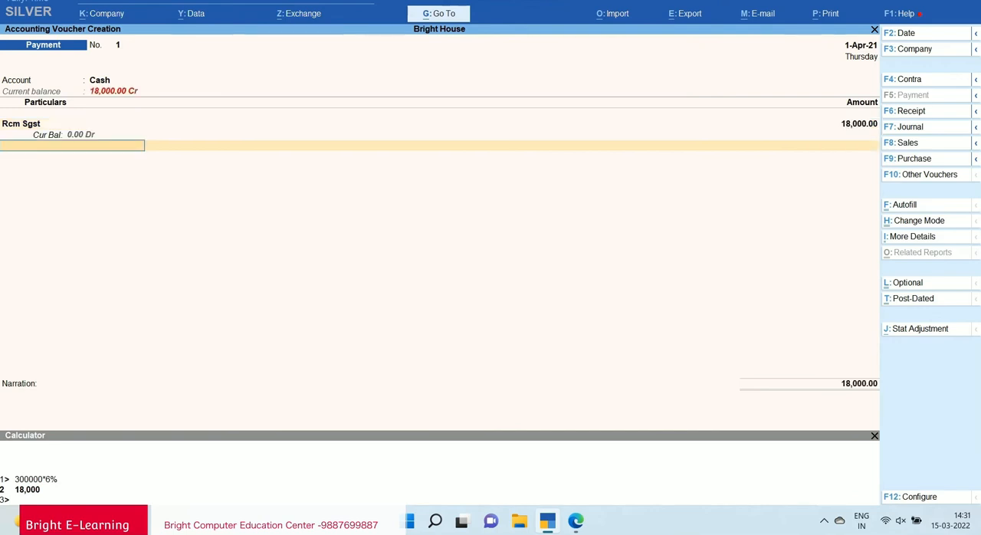
Add Rcm Cgst with 18,000 as the second payment line, and save the voucher without a narration.
type("Rcm")
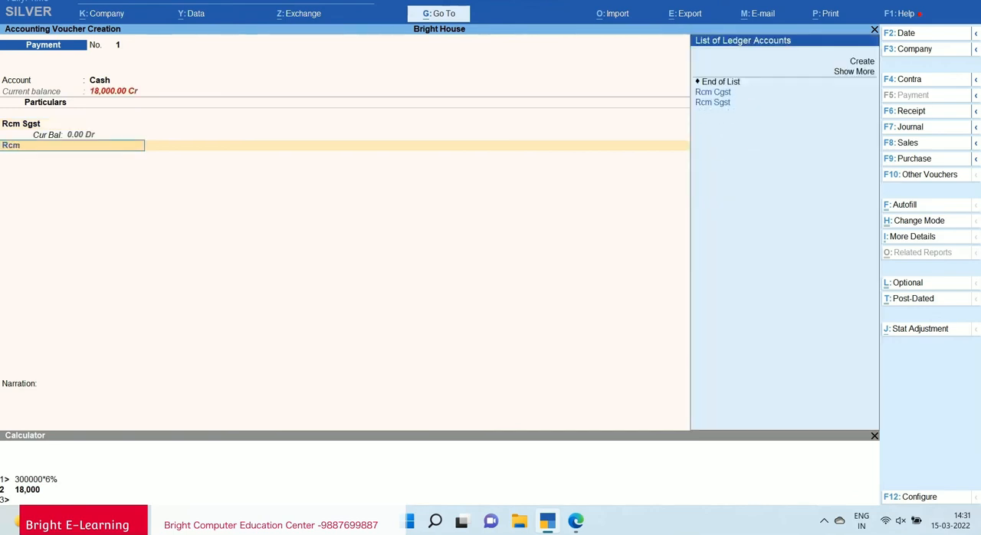
key("Return")
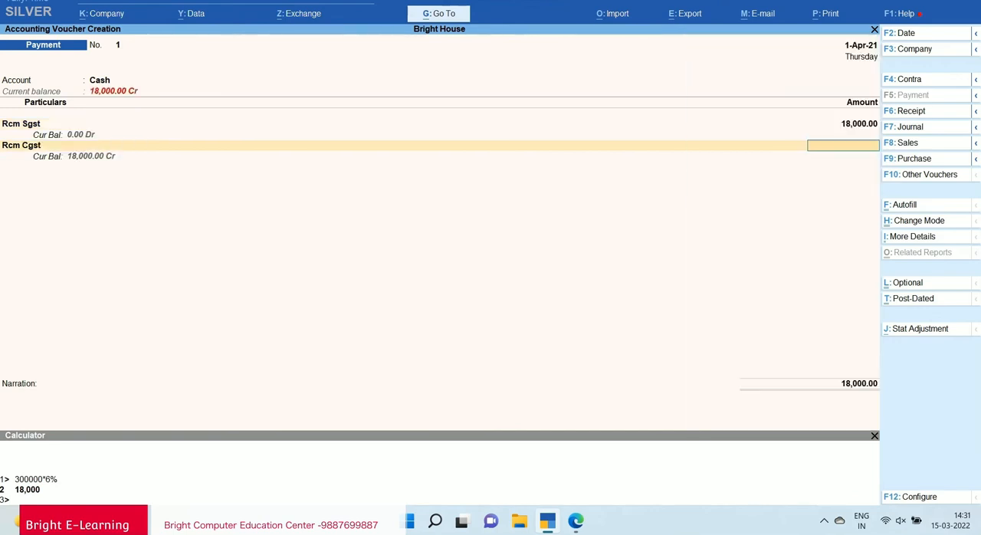
type("18,000")
key("Return")
key("Return")
key("Return")
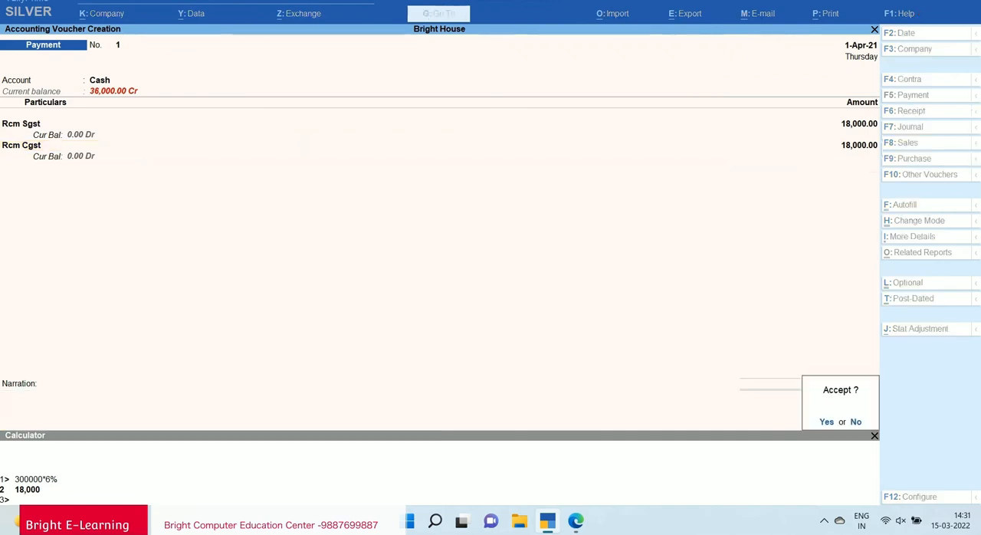
key("Return")
Quit payment voucher entry and reopen the Balance Sheet of Bright House.
key("Escape")
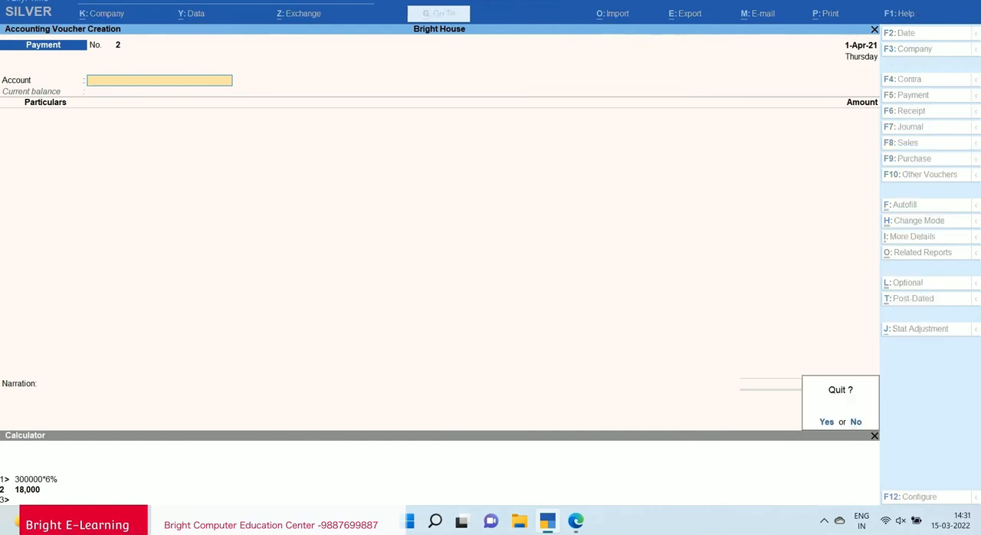
key("Return")
key("Down")
key("Down")
key("Down")
key("Down")
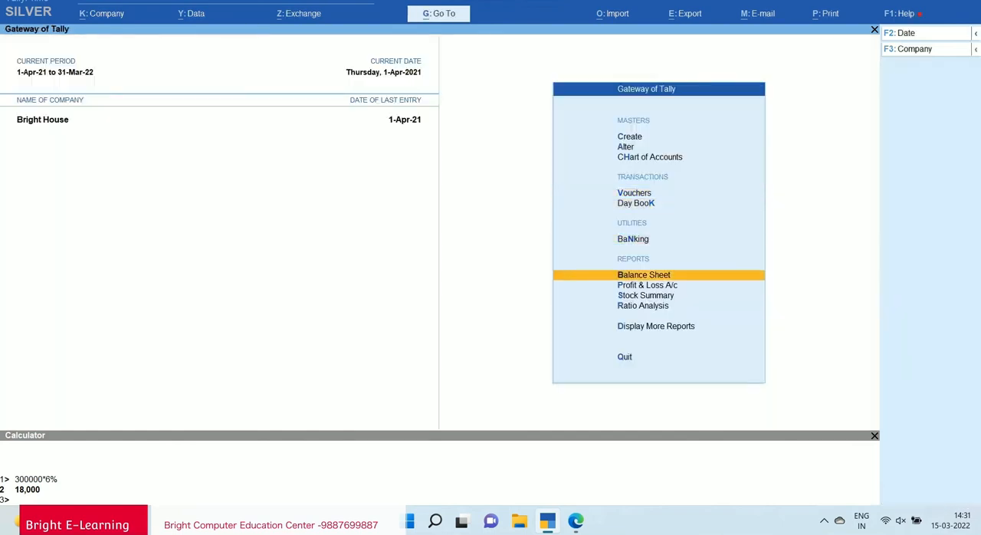
key("Up")
key("Return")
Drill into Duties & Taxes under Current Liabilities, examine the Cgst Receivable and Sgst Receivable balances, and return to the Balance Sheet.
key("Down")
key("Down")
key("Return")
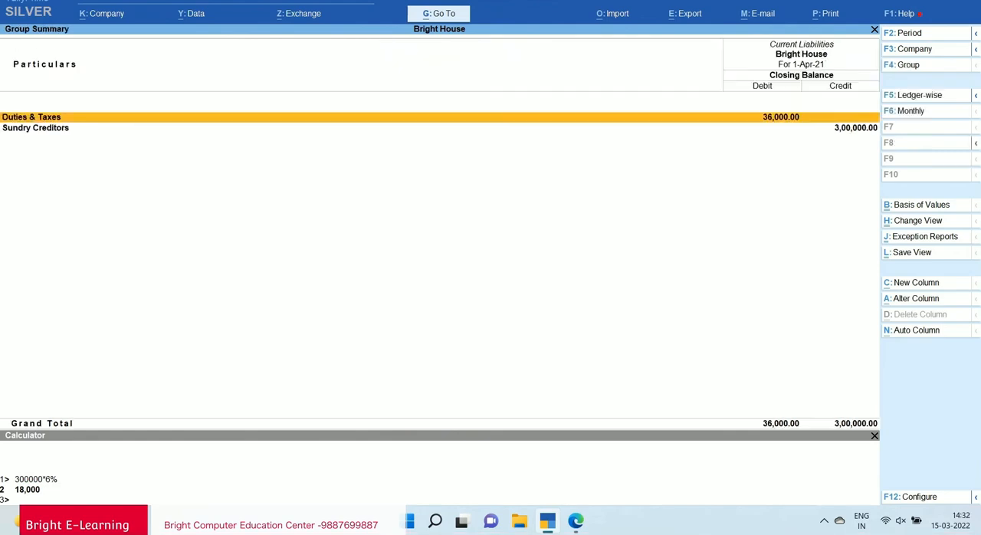
key("Return")
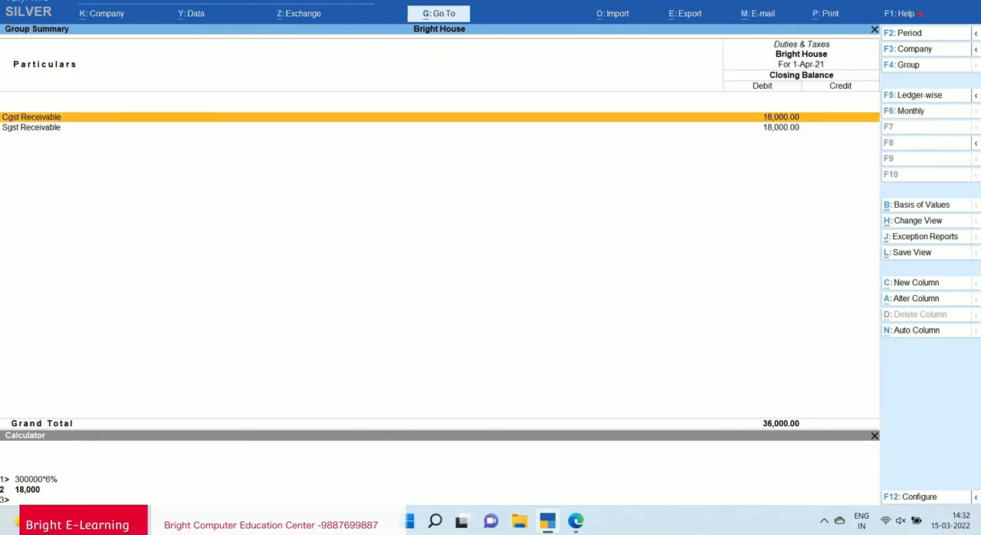
key("Down")
key("Up")
key("Down")
key("Up")
key("Down")
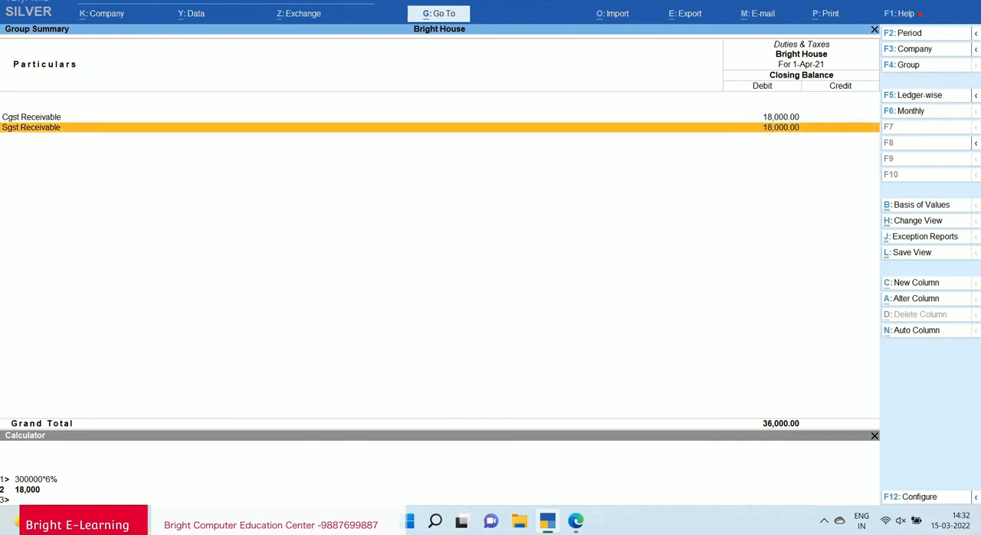
key("Up")
key("Escape")
Leave the Balance Sheet and start a new Sales voucher.
key("Escape")
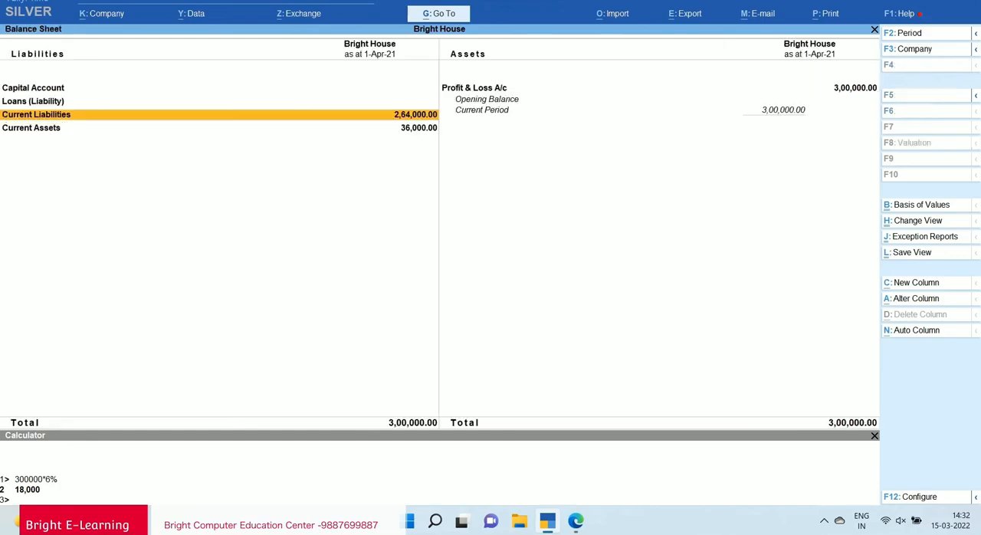
key("Escape")
key("Up")
key("Up")
key("Up")
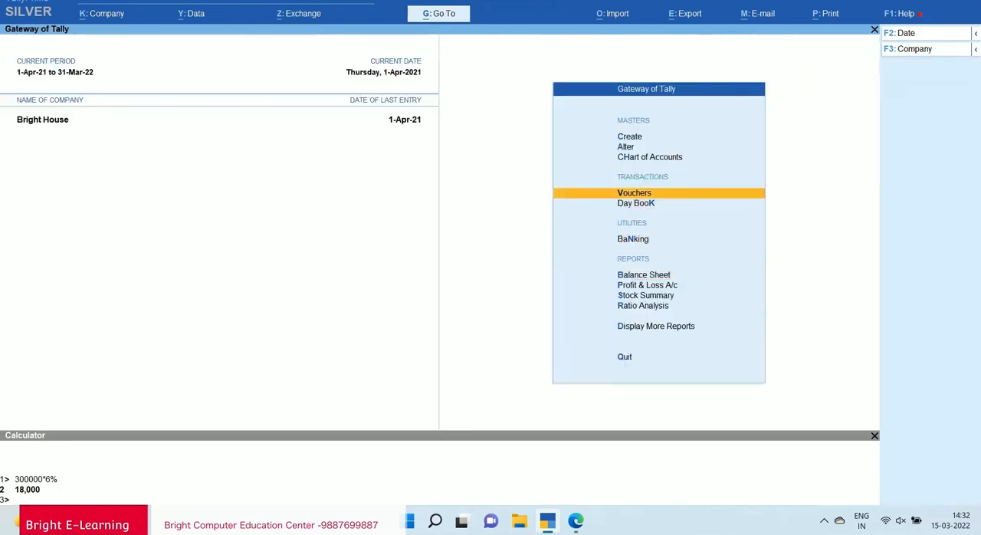
key("Return")
key("F8")
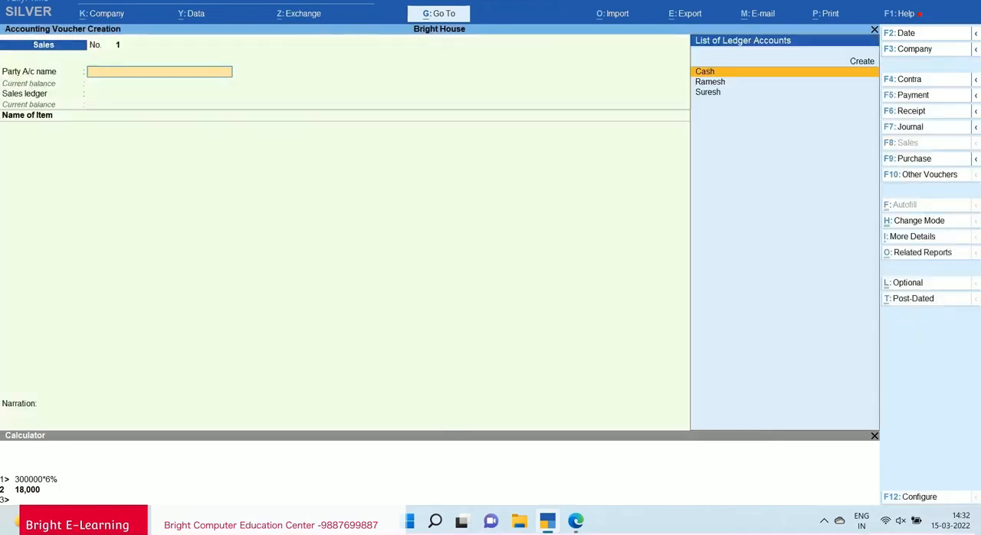
Select the buyer named in the notes as the party, keep the default dispatch and party details, and choose Sales as the sales ledger.
key("Down")
key("Down")
key("Return")
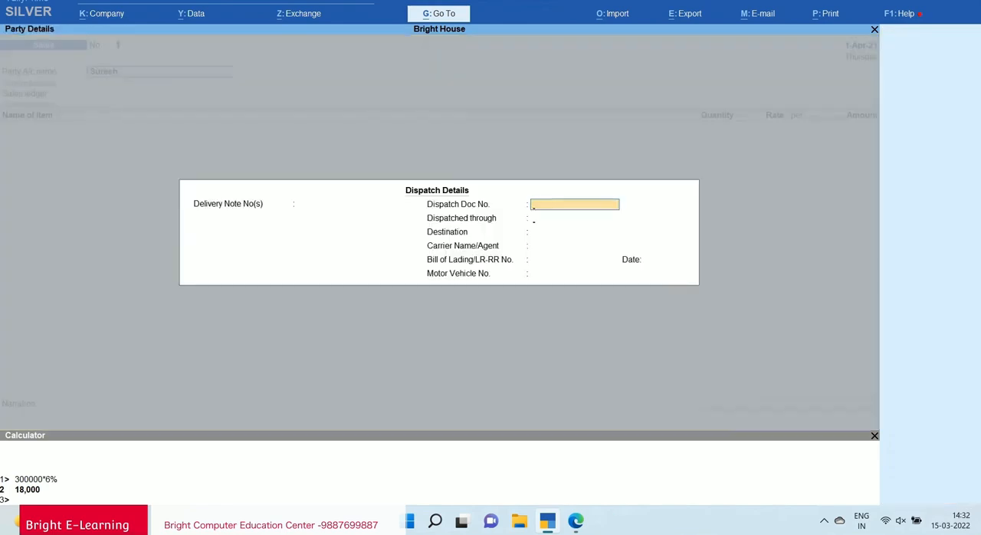
key("Return")
key("Return")
key("Return")
key("Return")
key("Return")
key("Return")
key("Return")
key("Return")
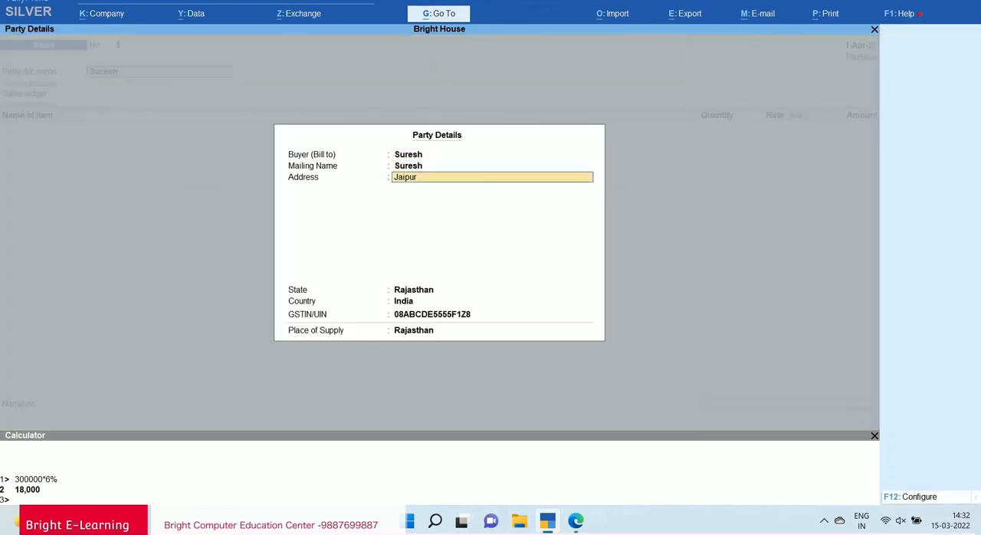
key("Return")
key("Return")
key("Return")
key("Return")
key("Return")
key("Return")
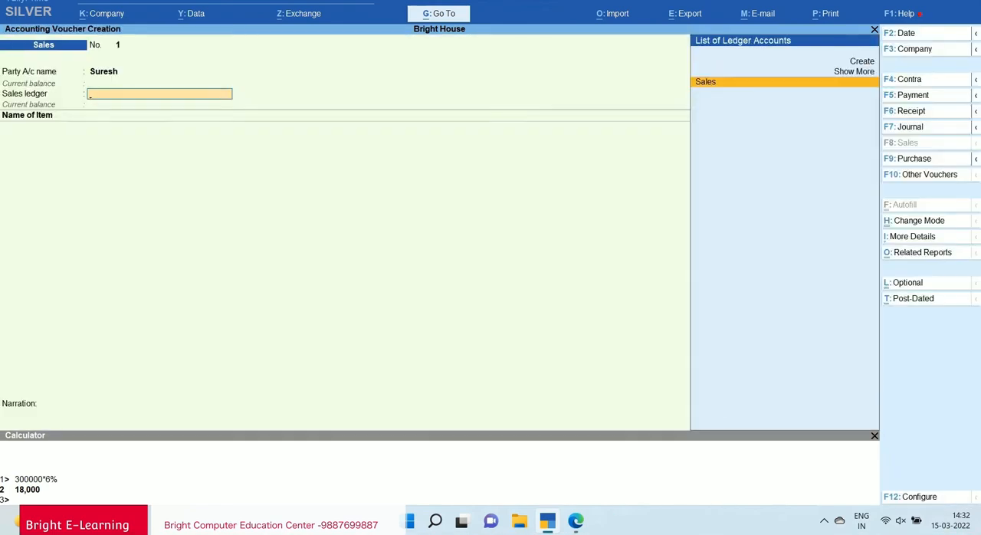
key("Return")
Check the sale details in the PDF notes, then add the item Crip to the sales voucher without a description.
key("alt+Tab")
scroll(491, 291, "down", 2)
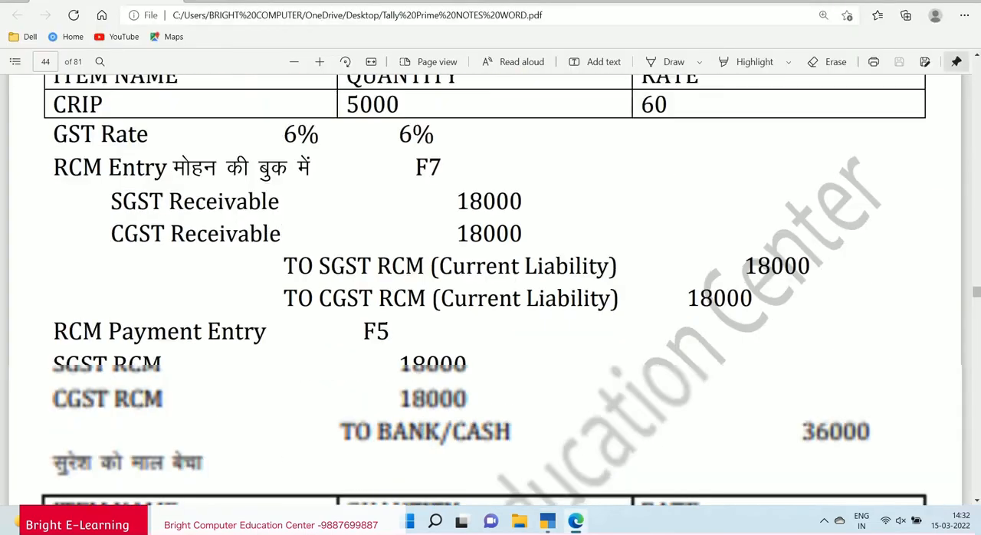
scroll(491, 291, "down", 2)
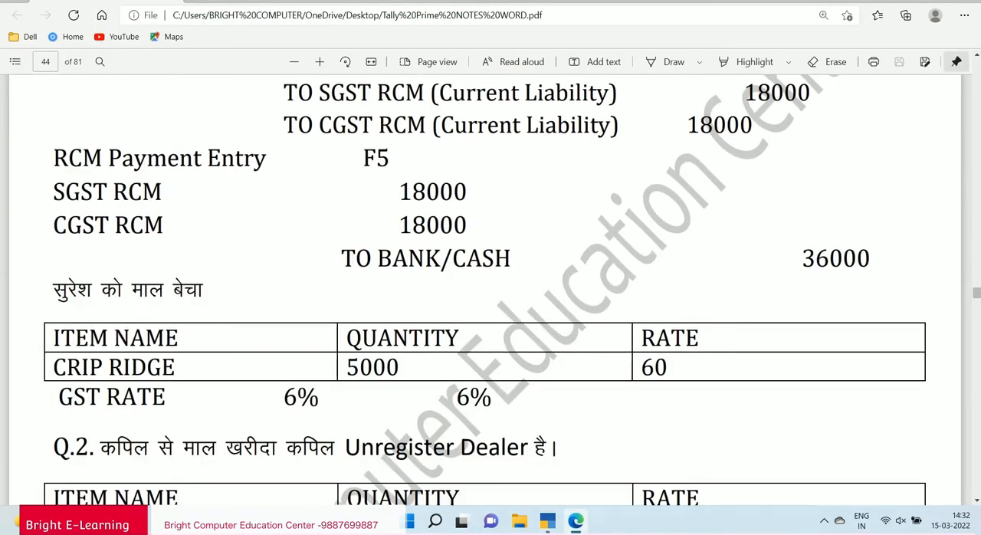
key("alt+Tab")
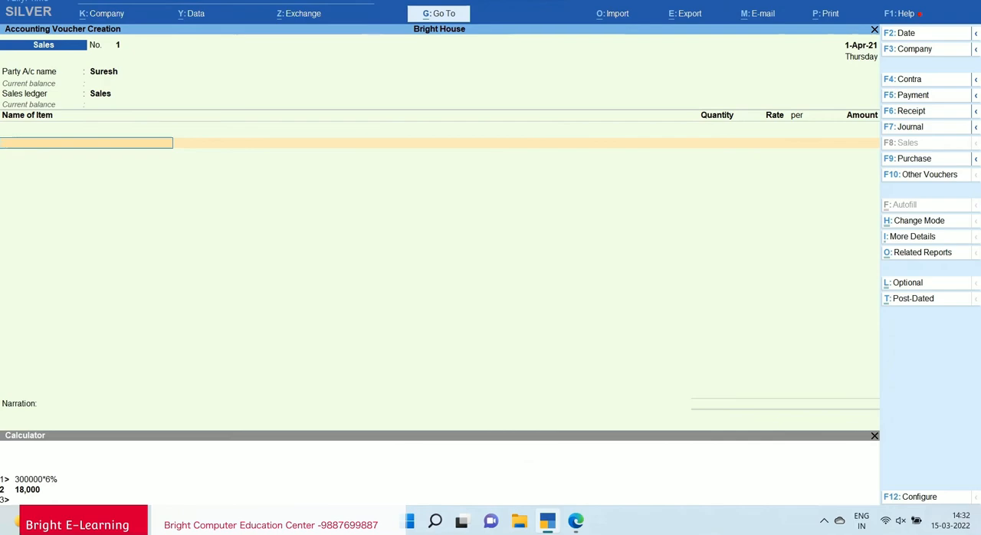
type("Cr")
key("Return")
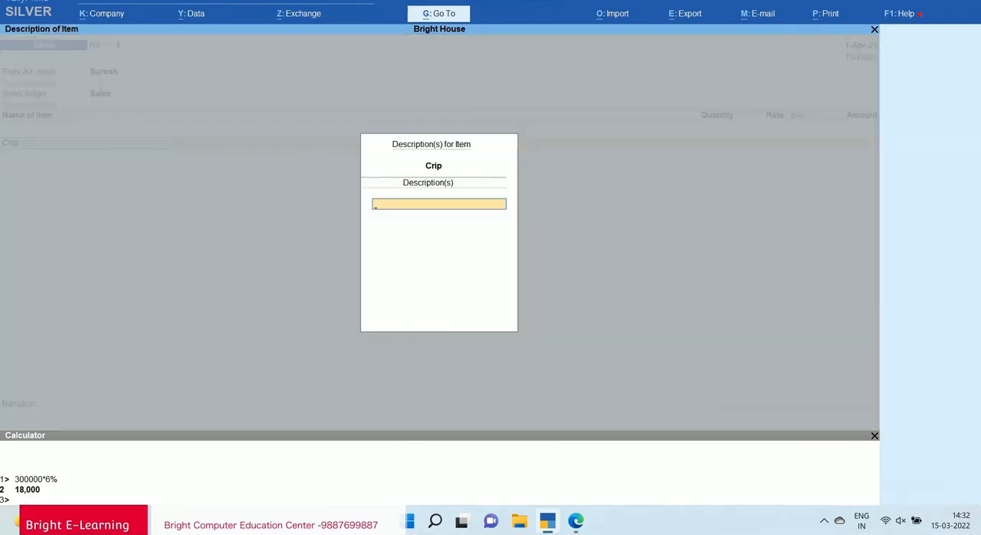
key("Return")
Check the sale details in the PDF notes, then give the Crip item a quantity of 5,000 kgs at a rate of 60.
key("alt+Tab")
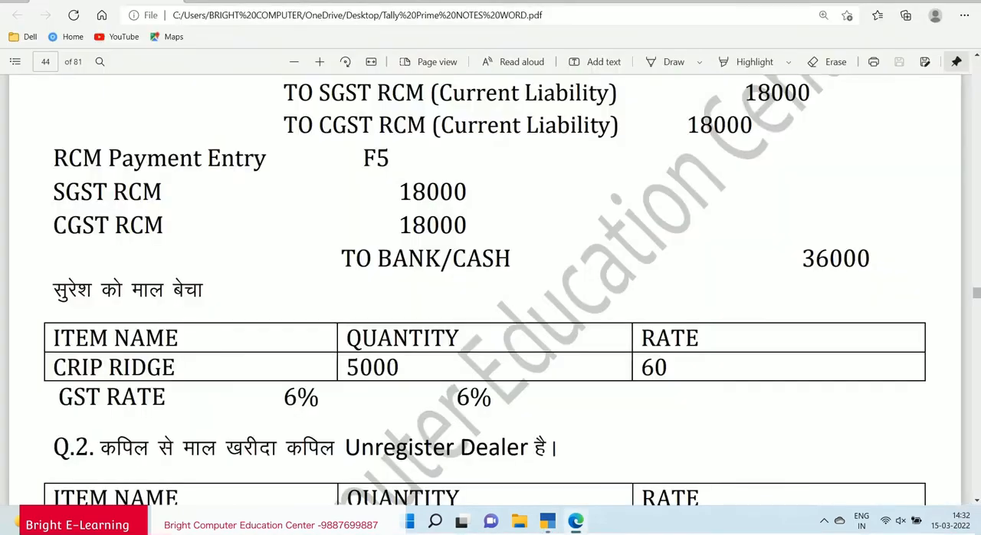
scroll(491, 291, "up", 3)
key("alt+Tab")
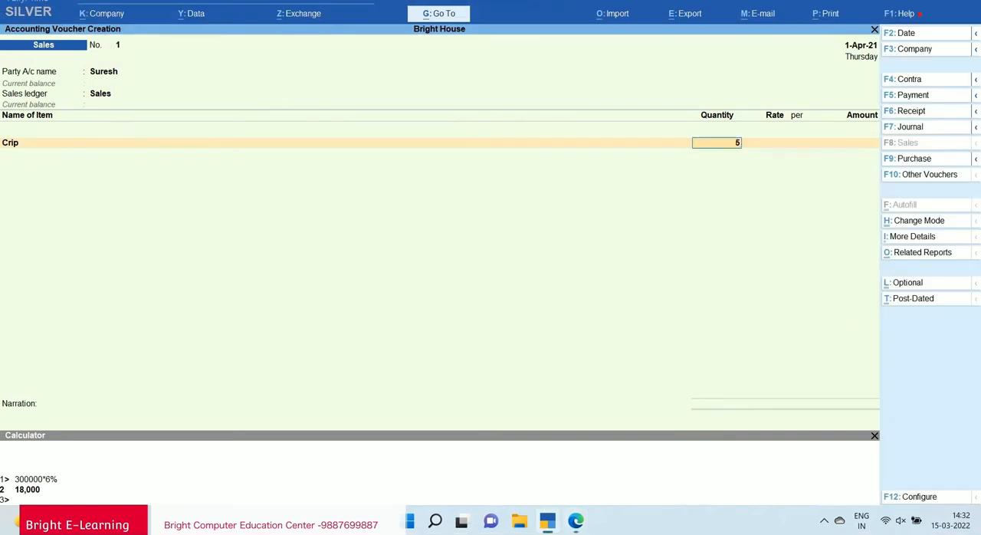
type("5,000")
key("Return")
type("6")
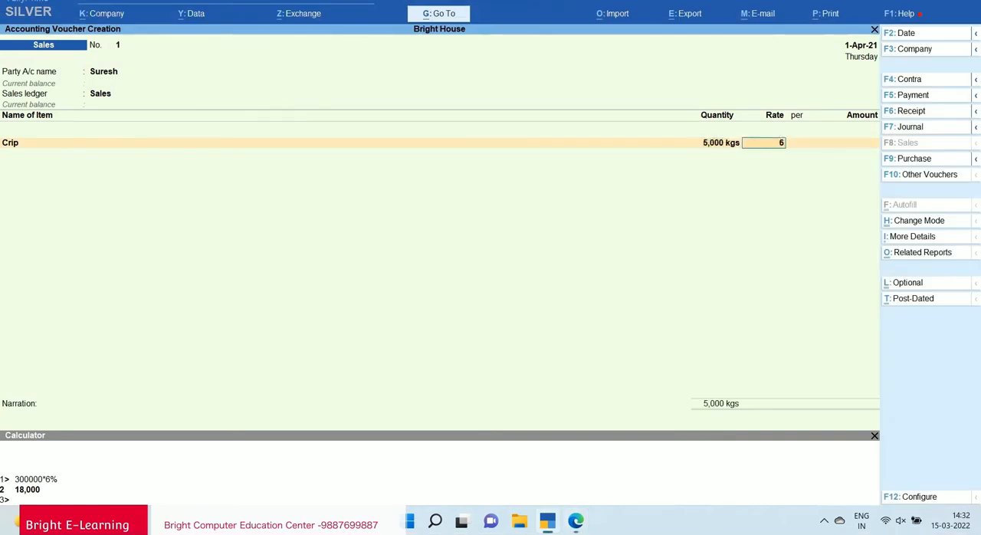
type("0")
key("Return")
key("Return")
Finish the item list and add the ledgers Output Sgst @ 6% and Output Cgst @ 6% with their calculated amounts.
key("Return")
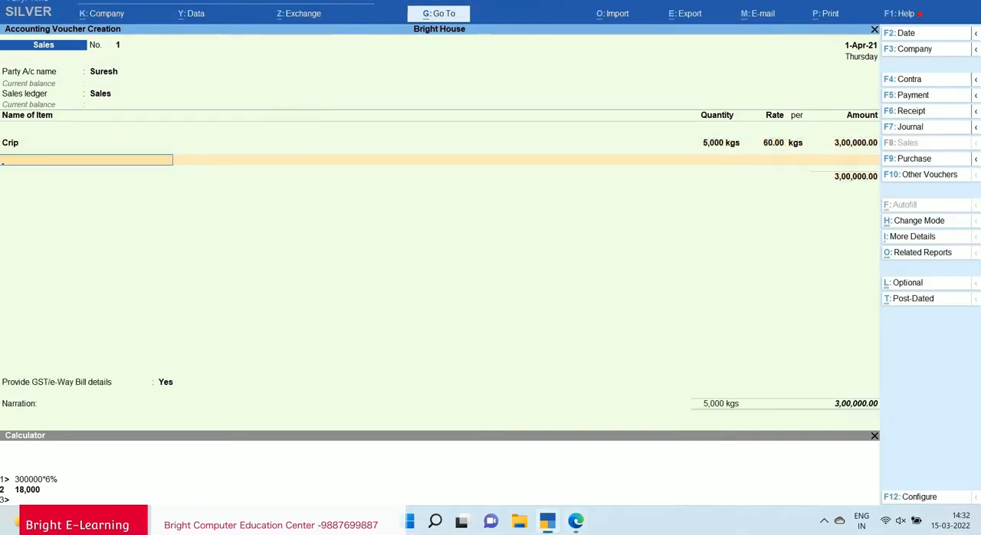
key("Return")
type("Ou")
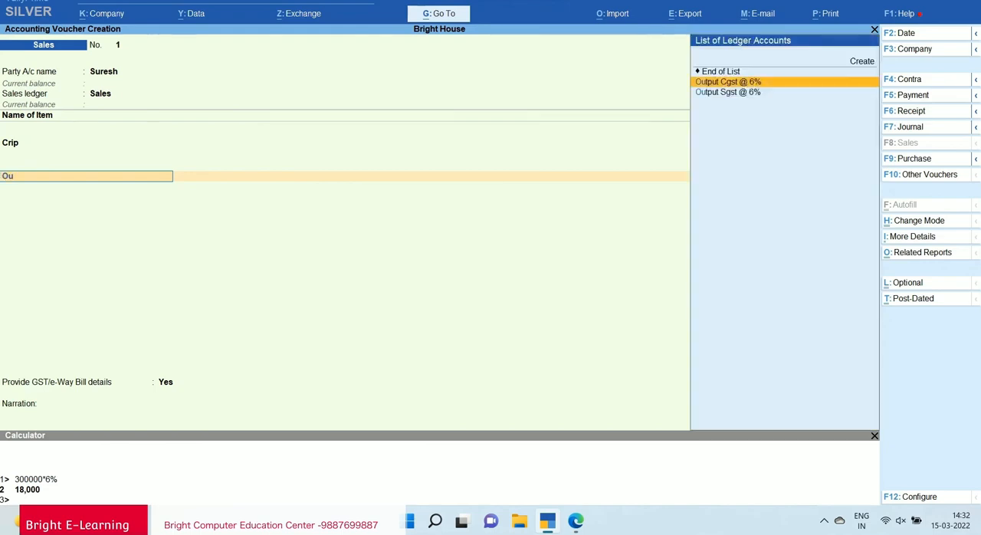
key("Down")
key("Up")
key("Down")
key("Return")
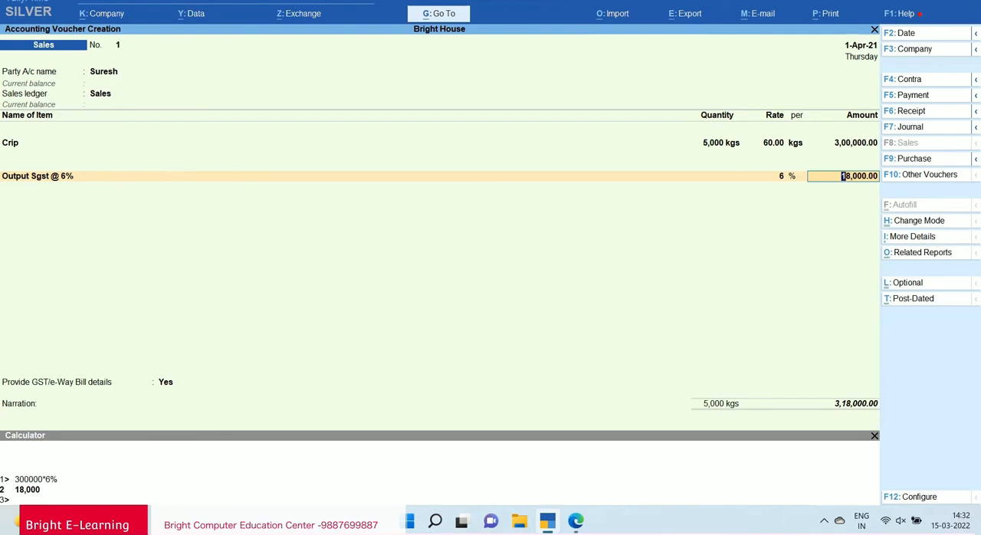
key("Return")
type("Ou")
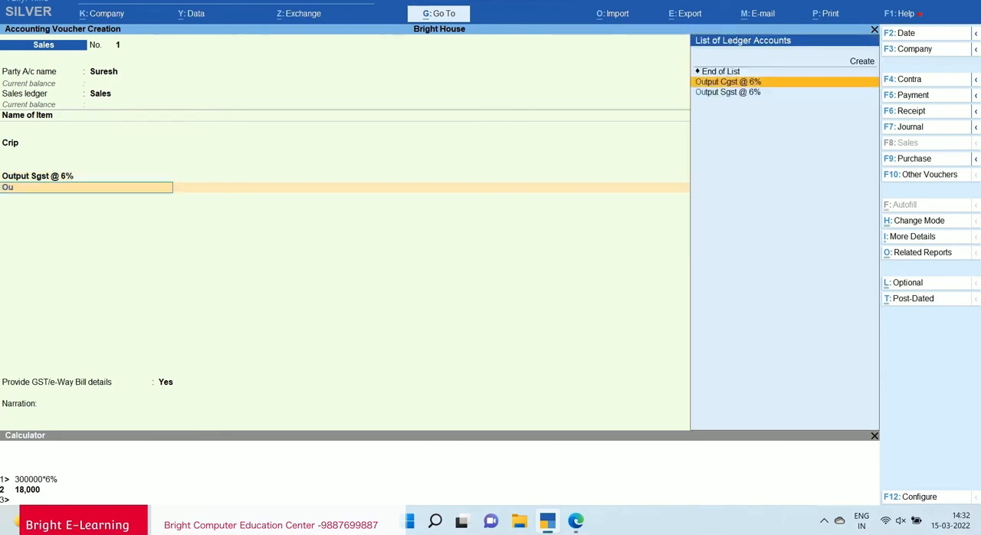
key("Return")
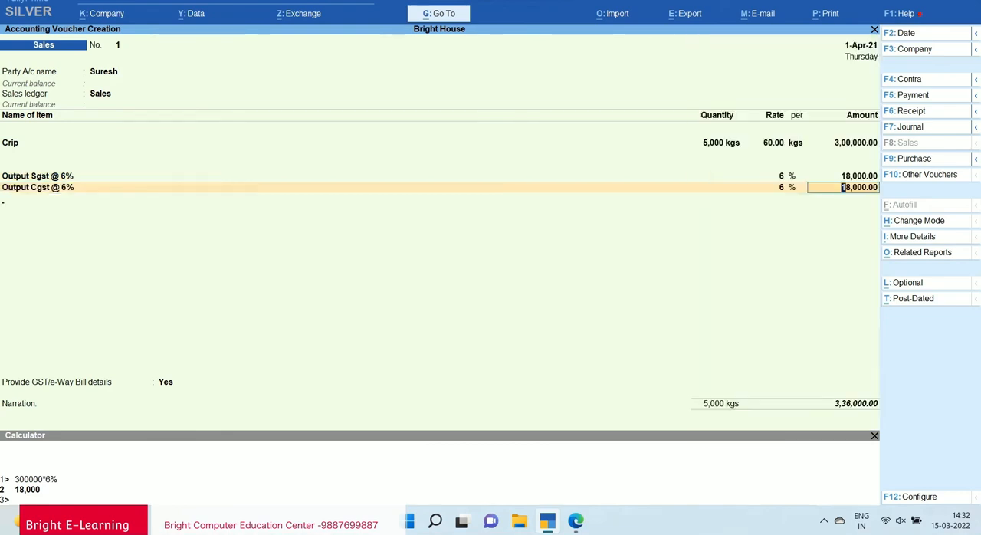
key("Return")
Keep GST/e-Way Bill details set to Yes, accept the default details, and save the sales voucher without a narration.
key("Return")
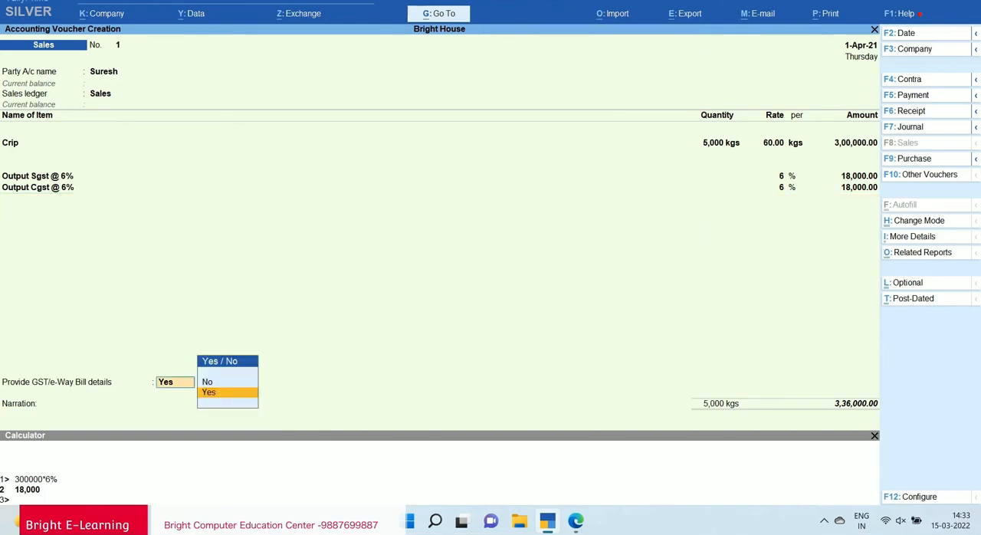
key("Return")
key("Return")
key("Return")
key("Return")
key("Return")
key("Return")
key("ctrl+a")
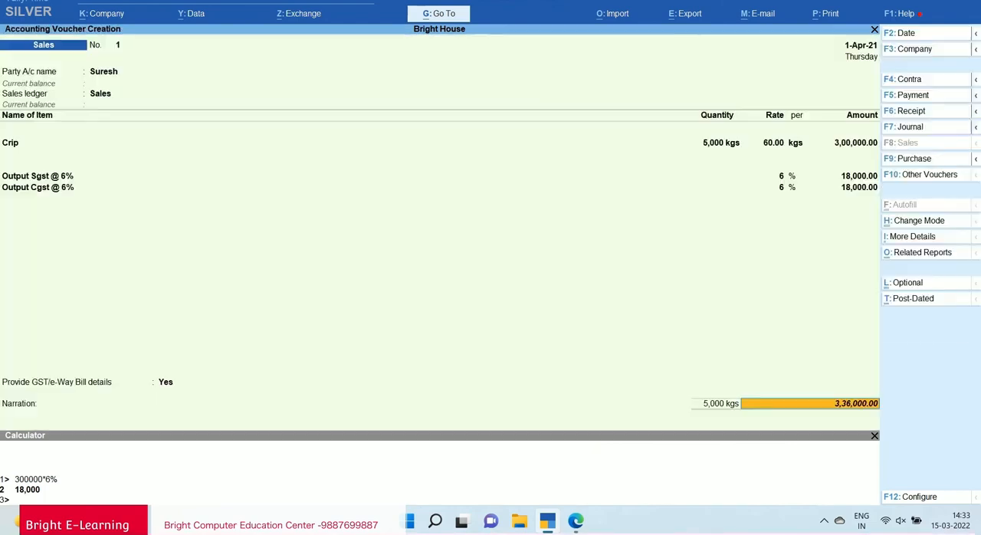
key("Return")
key("Return")
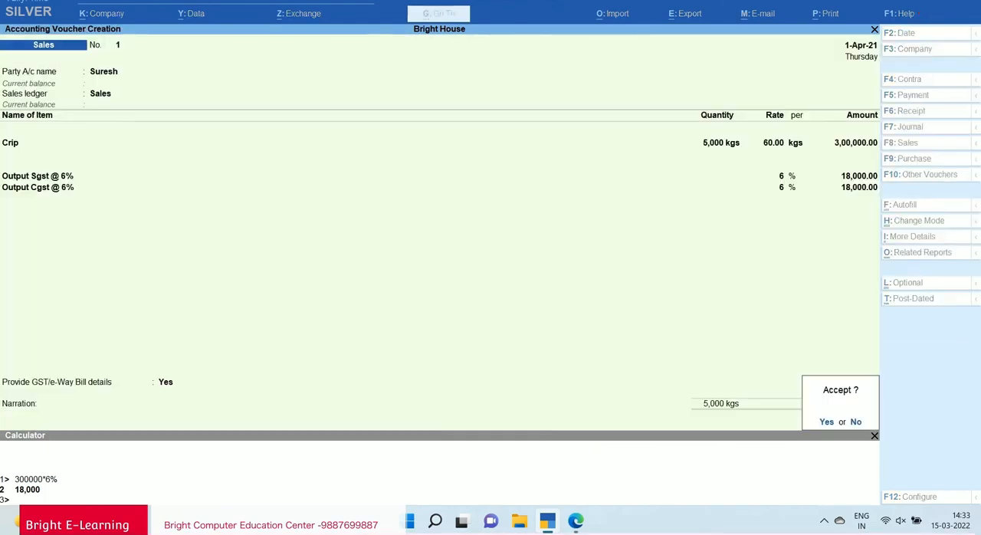
key("Return")
key("Return")
Leave voucher creation and open the Balance Sheet.
key("Return")
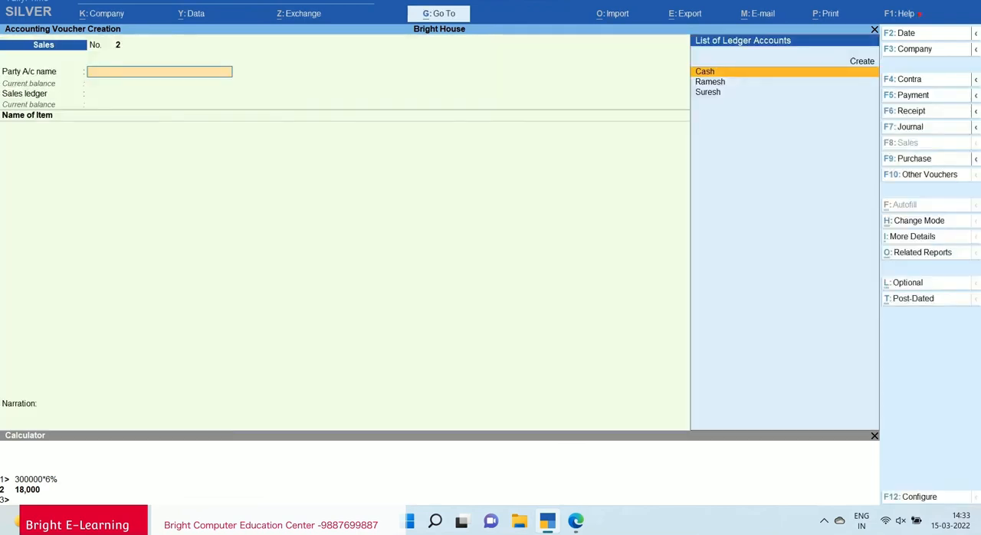
key("Escape")
key("Return")
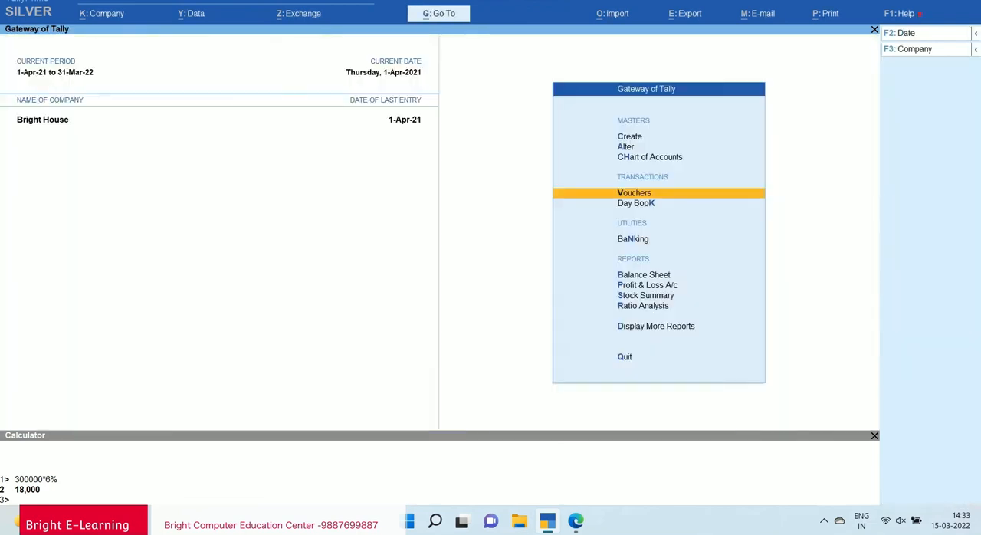
key("Down")
key("Down")
key("Down")
Drill into Duties & Taxes under Current Liabilities and compare the Output and Receivable balances for Cgst and Sgst.
key("Return")
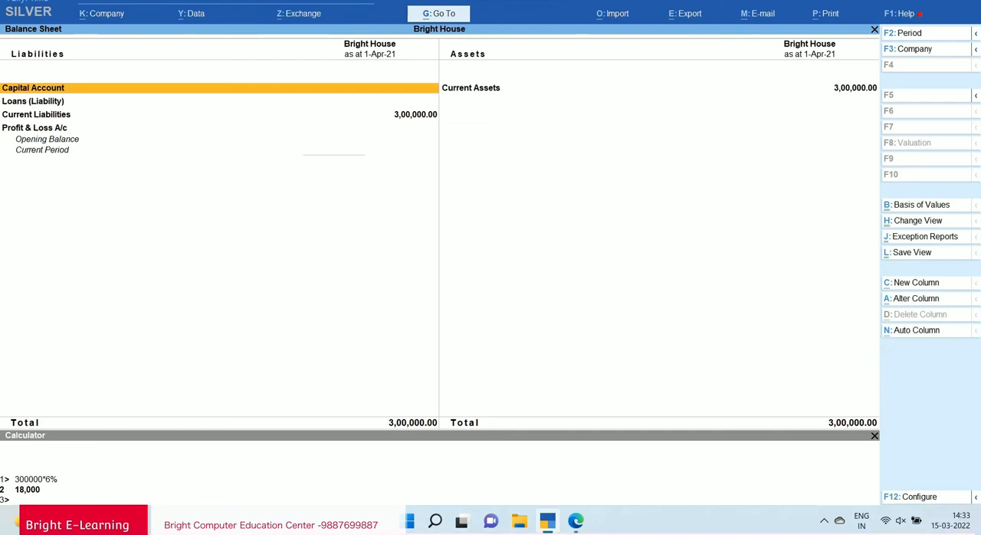
key("Down")
key("Down")
key("Return")
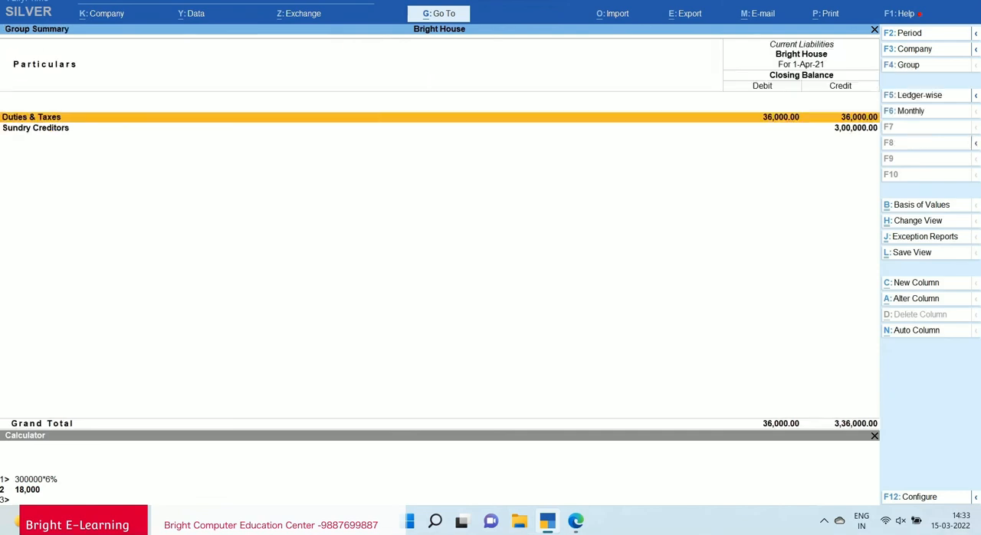
key("Return")
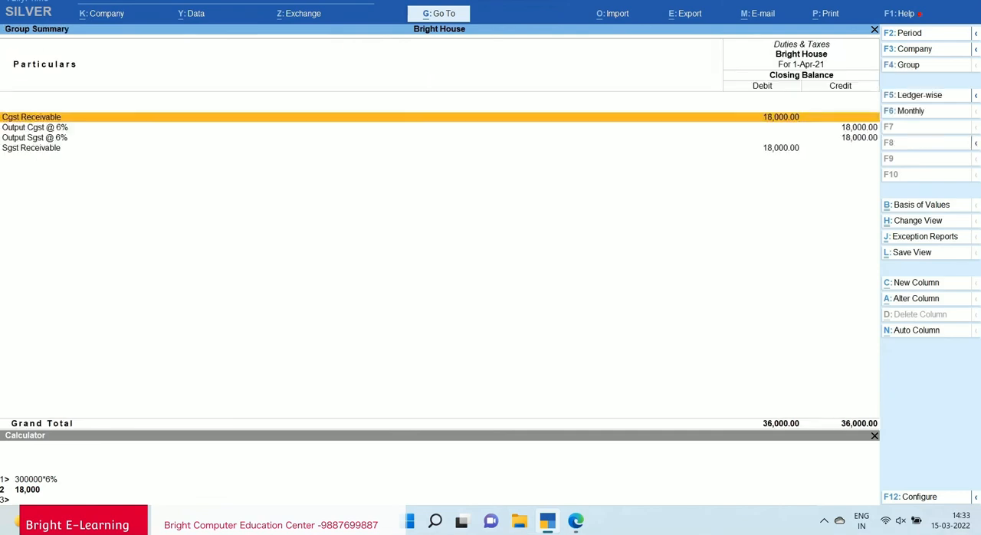
key("Down")
key("Down")
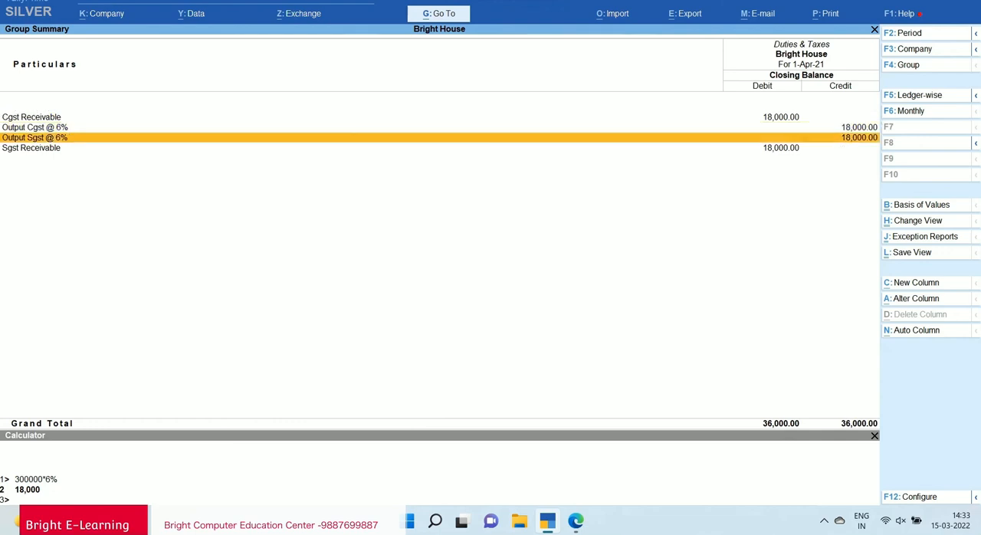
key("Up")
key("Down")
key("Up")
key("Up")
key("Down")
key("Down")
key("Down")
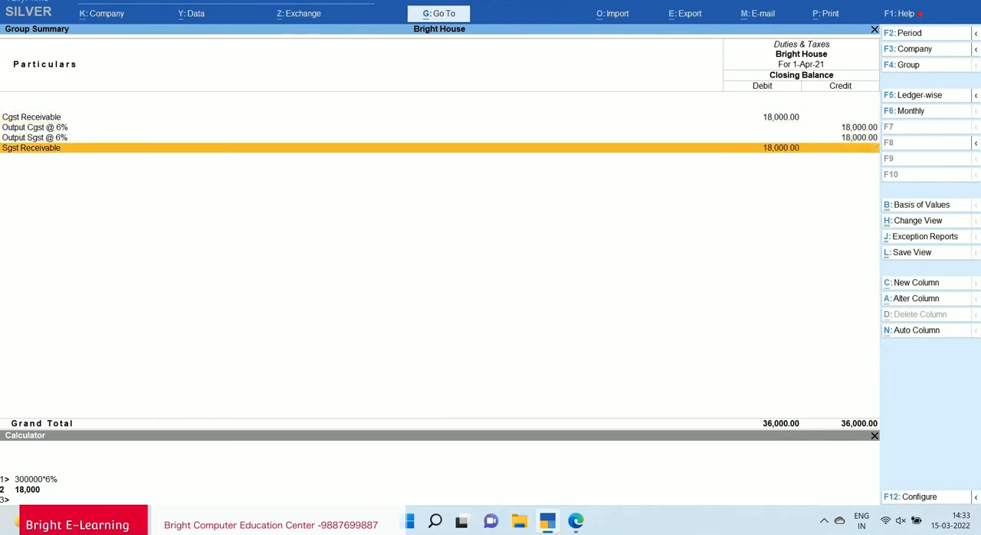
Leave the Balance Sheet reports and start a new Journal voucher.
key("Escape")
key("Escape")
key("Escape")
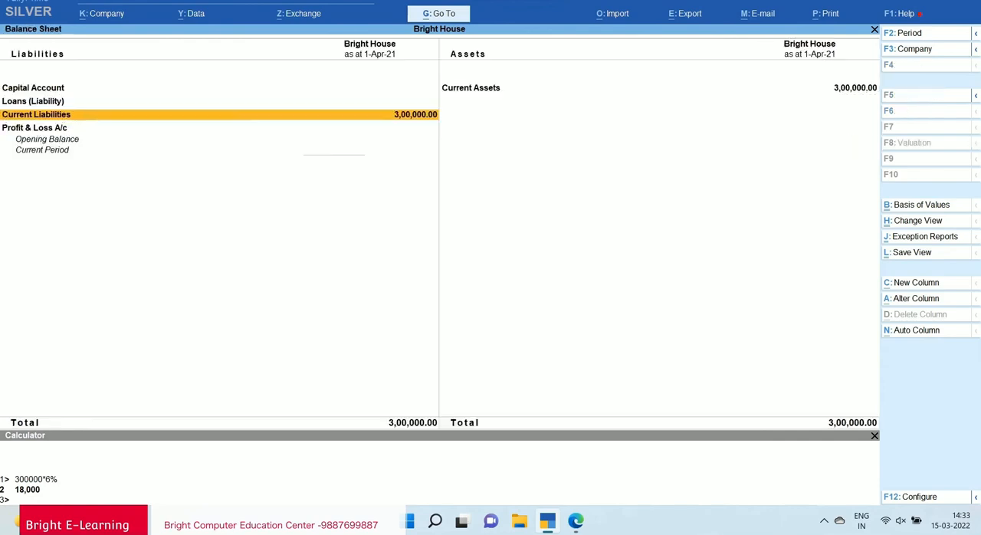
key("Up")
key("Up")
key("Up")
key("Return")
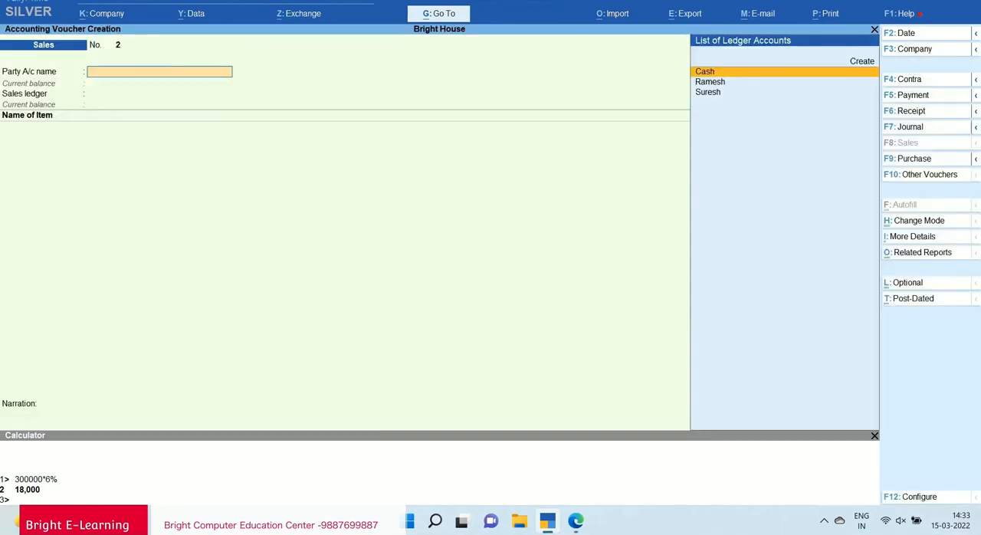
key("F7")
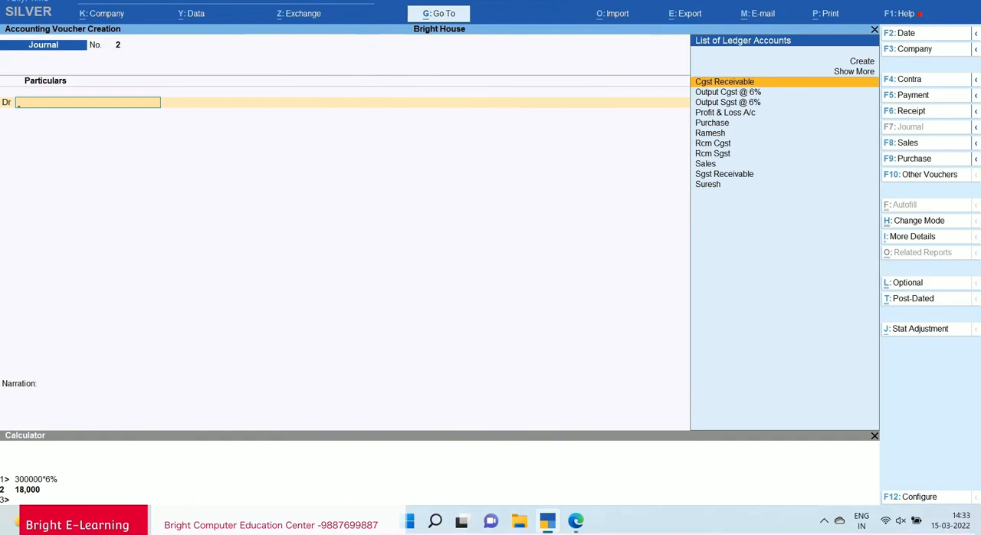
Debit Output Sgst @ 6% with 18,000 in the journal and make the following line a debit too.
type("Ou")
key("Down")
key("Return")
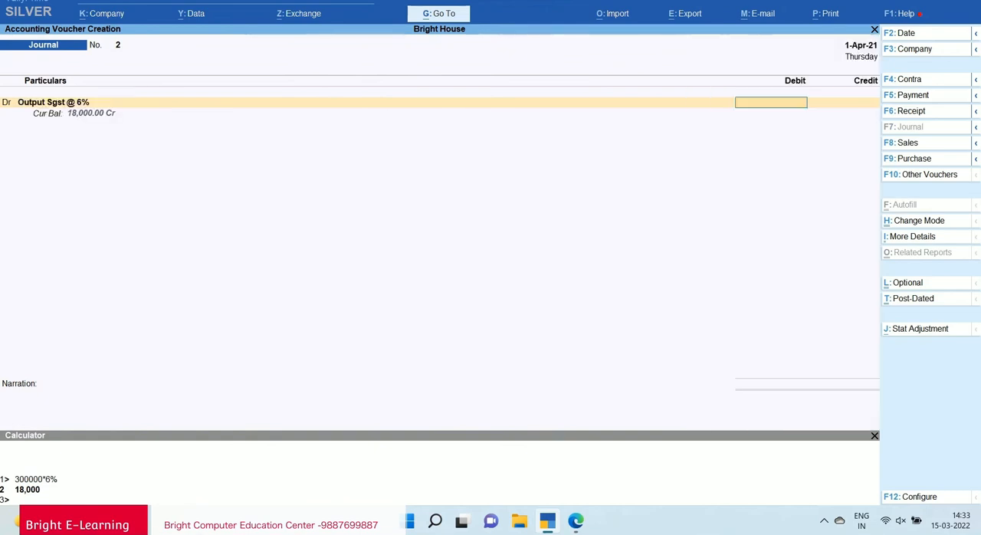
type("18000")
key("Return")
type("d")
key("Return")
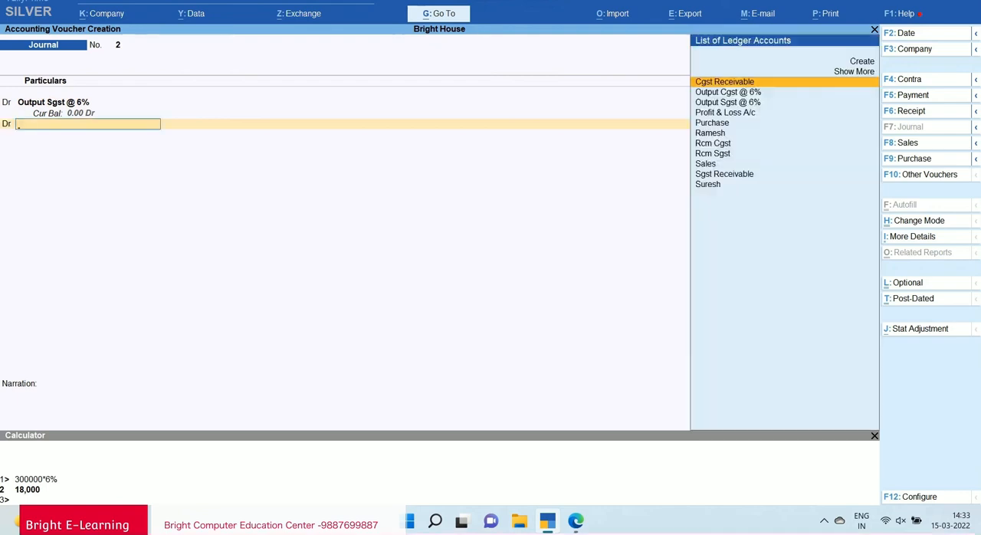
Debit Output Cgst @ 6% with 18,000 on the second journal line.
type("Ou")
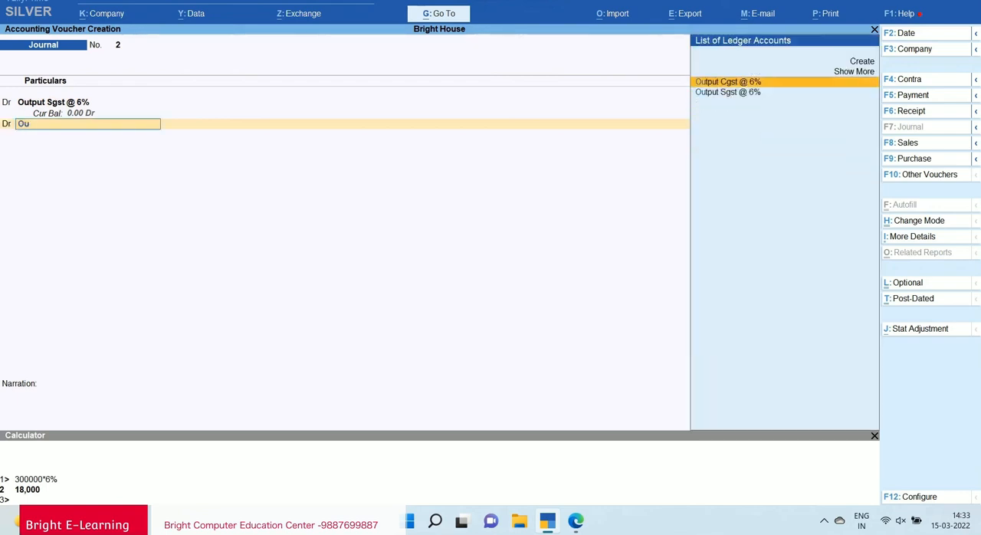
key("Return")
type("1800")
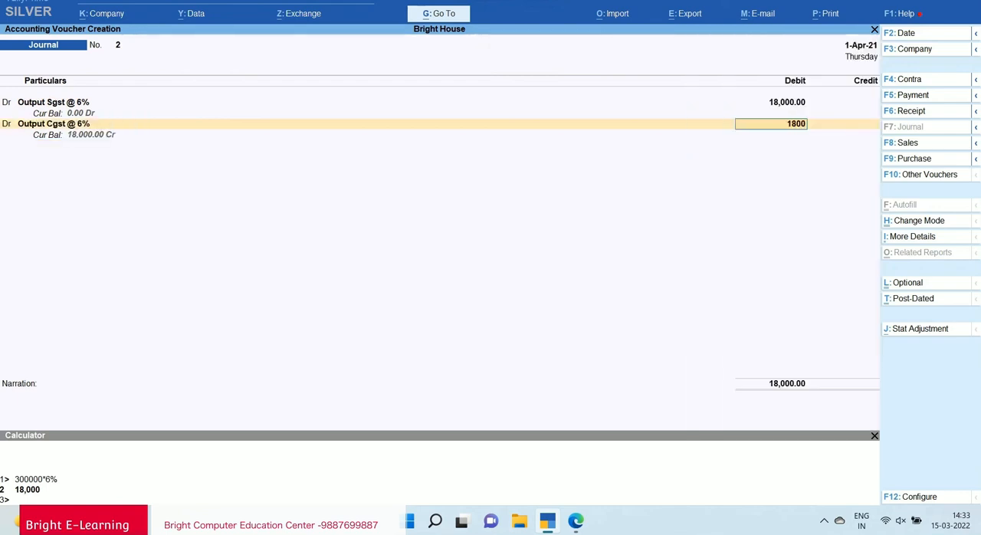
type("0")
key("Return")
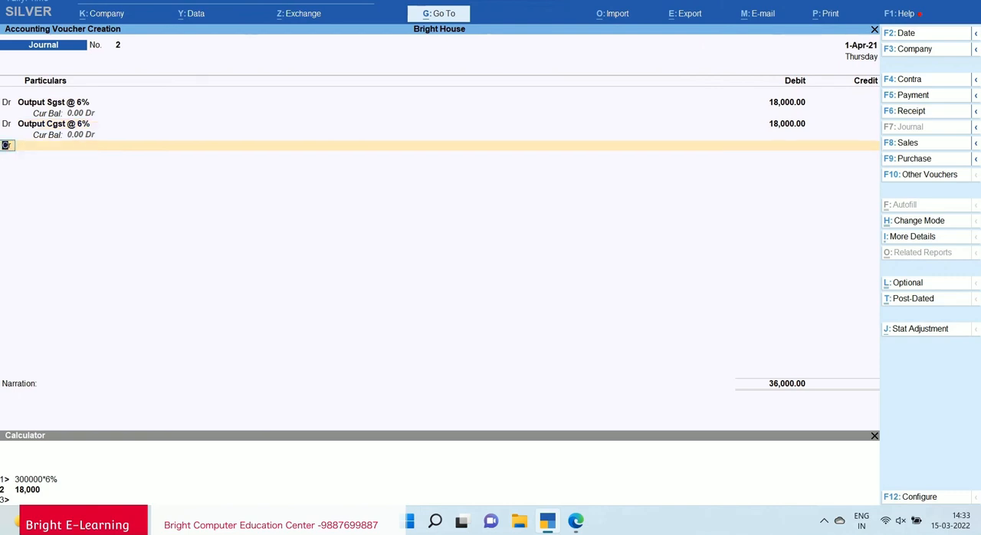
Credit Sgst Receivable with 18,000 on the third journal line.
key("Return")
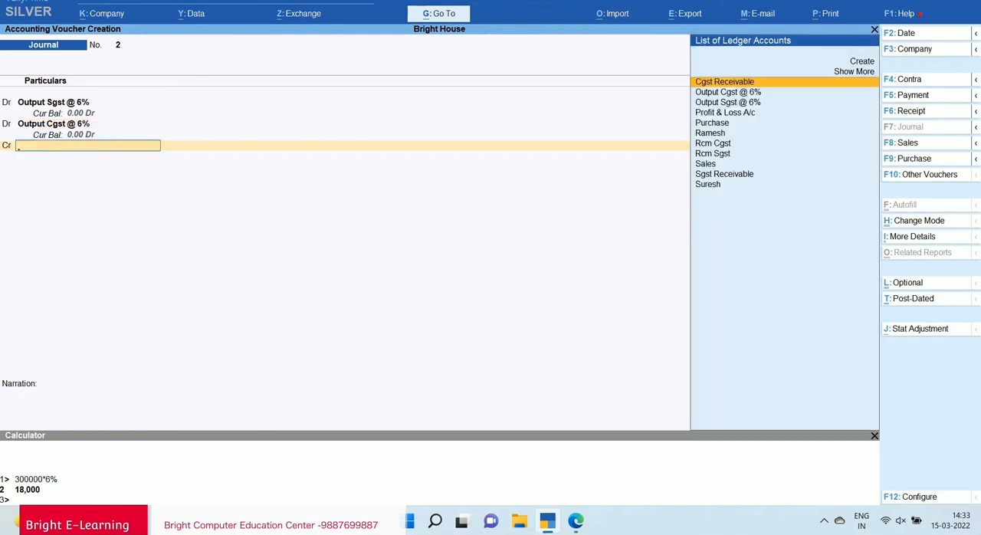
type("Rc")
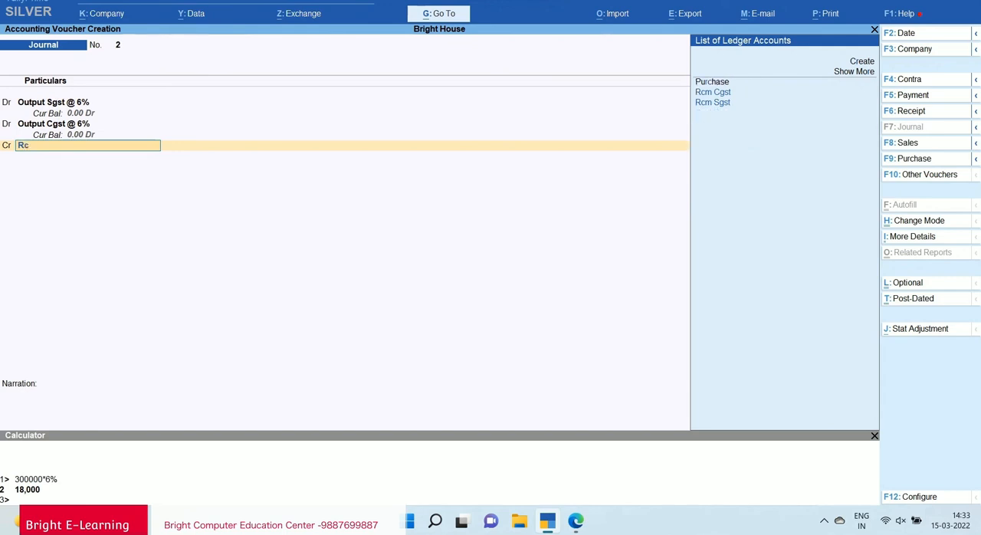
key("BackSpace")
type("Rece")
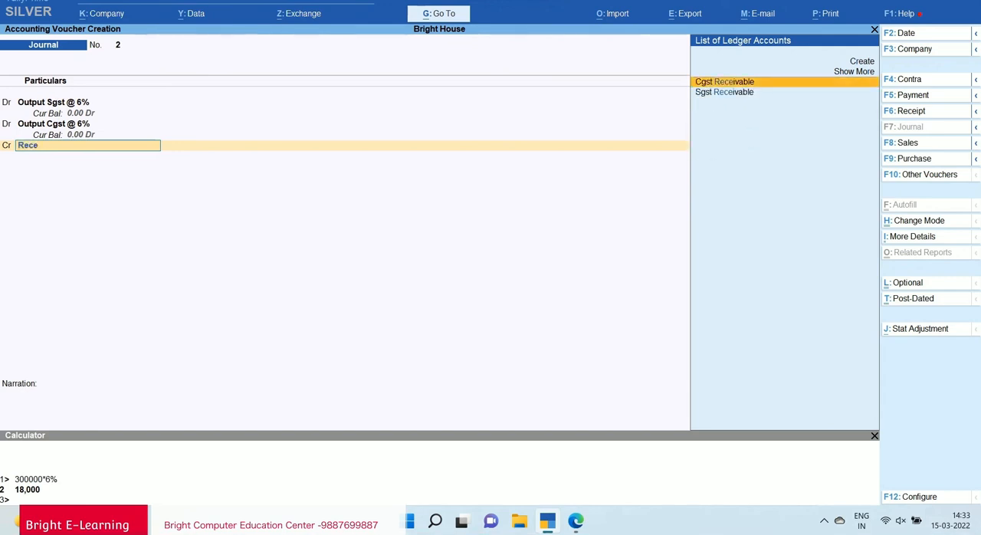
key("Down")
key("Return")
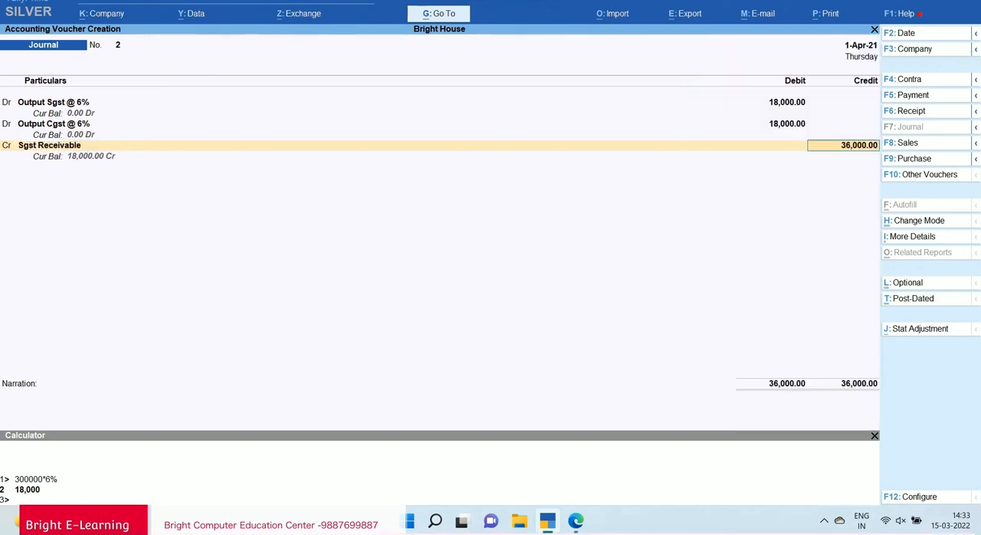
type("18000")
key("Return")
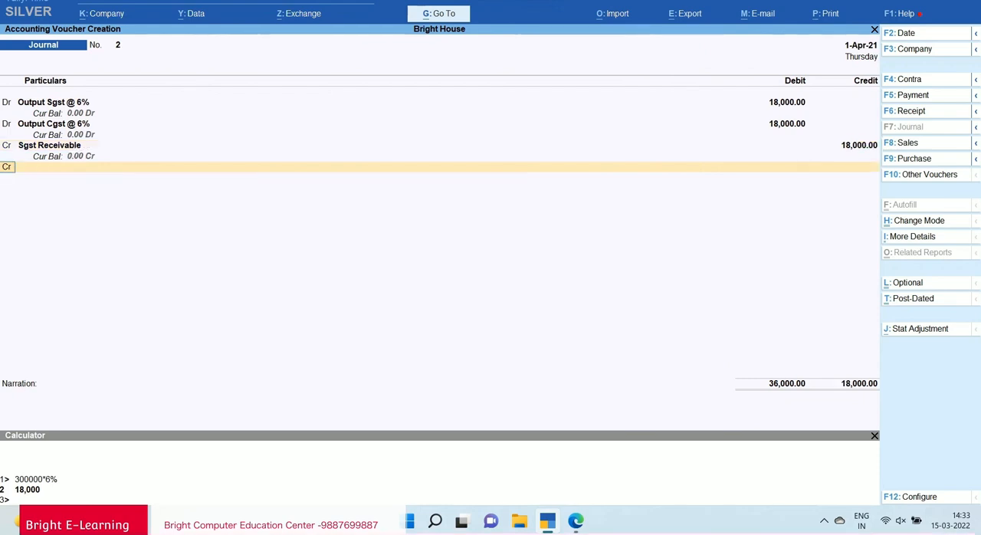
Credit Cgst Receivable with the remaining 18,000 and save the journal voucher without a narration.
type("Cgst")
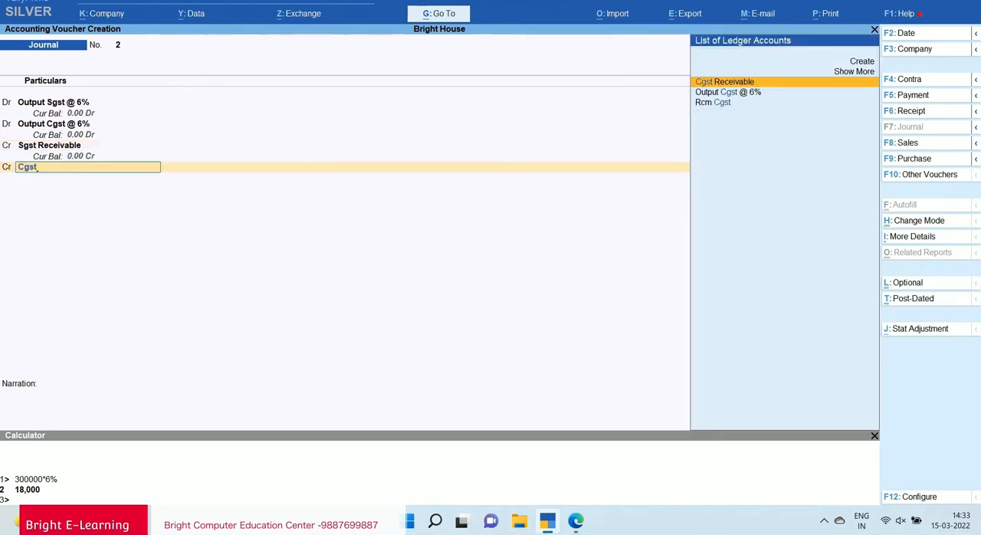
key("Return")
key("Return")
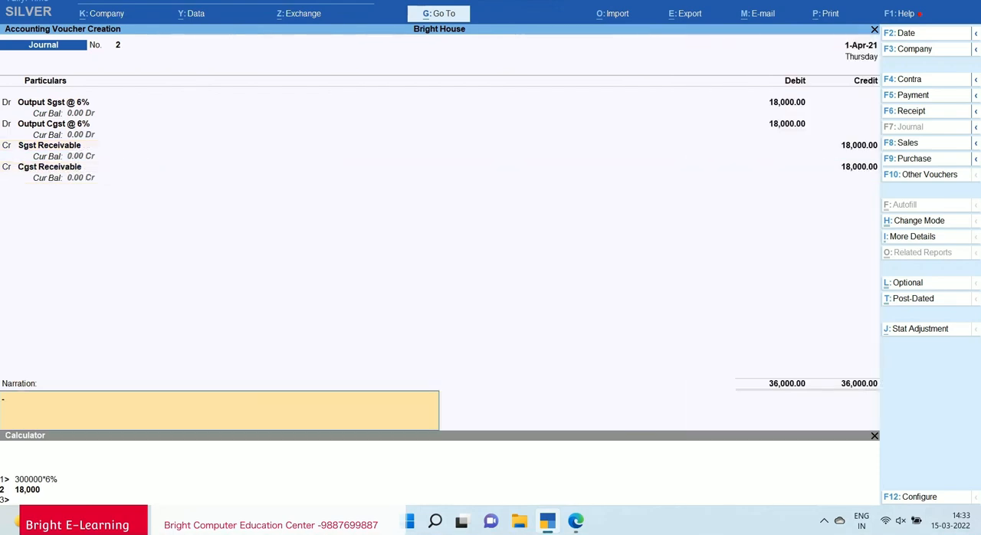
key("Return")
key("y")
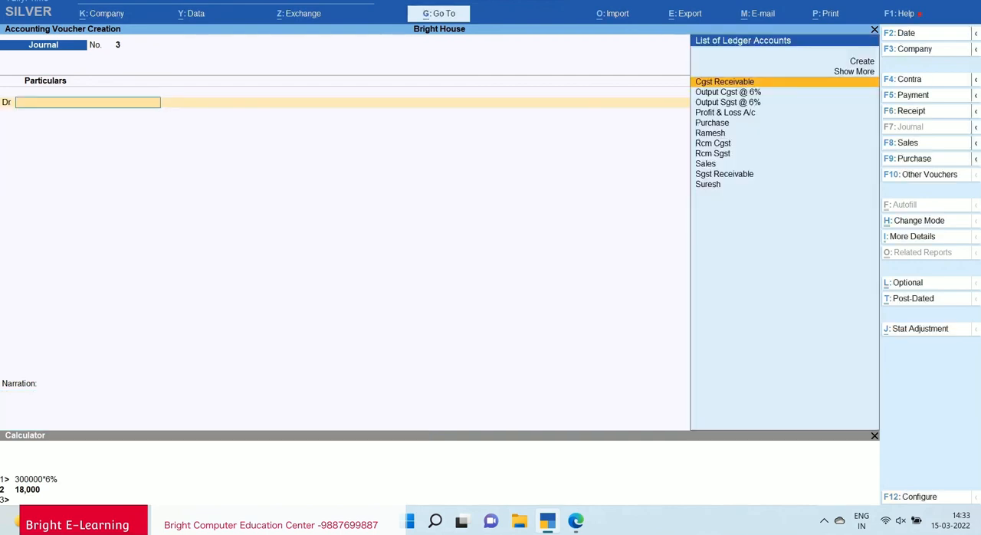
Leave the journal, reopen the Balance Sheet, and drill into Duties & Taxes under Current Liabilities to check the set-off.
key("Escape")
key("y")
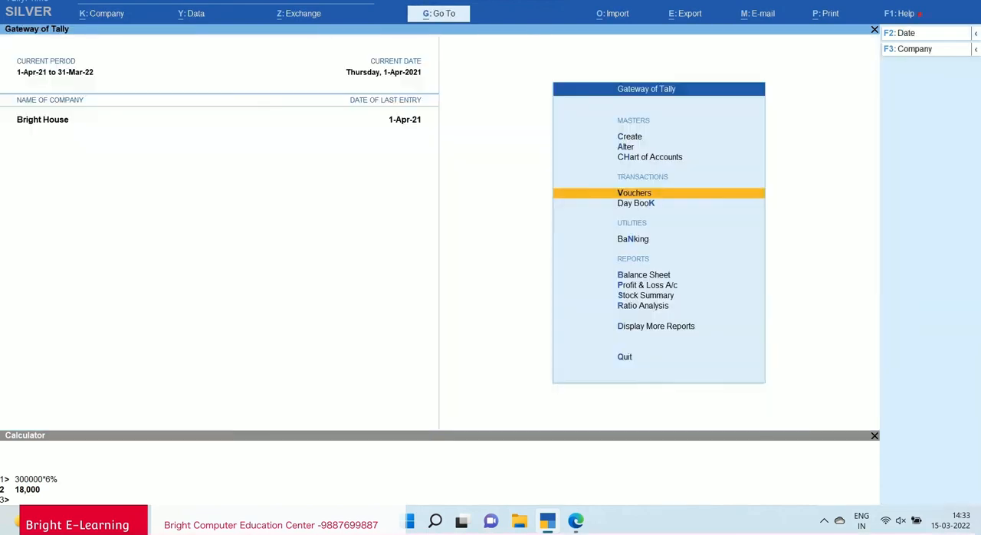
key("Down")
key("Down")
key("Down")
key("Down")
key("Up")
key("Return")
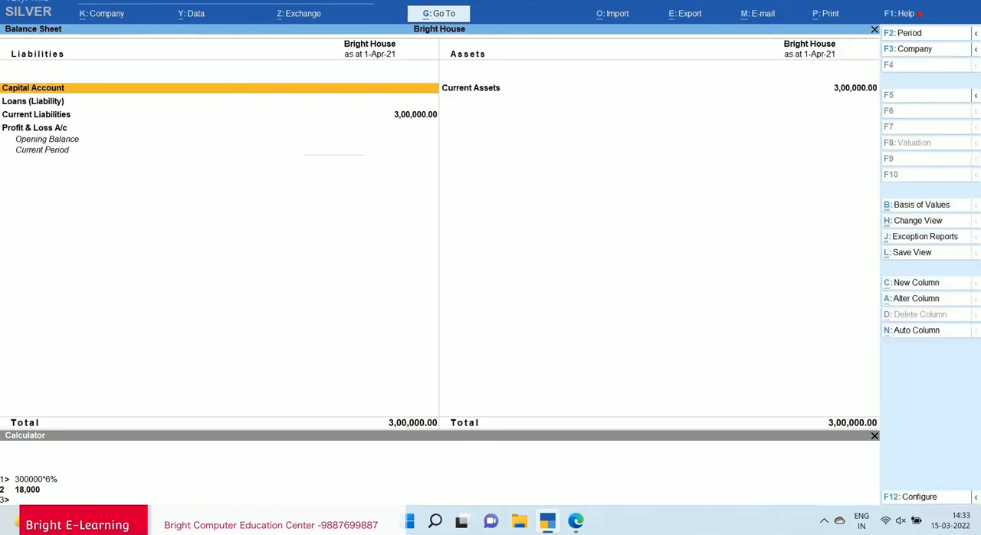
key("Down")
key("Down")
key("Return")
key("Return")
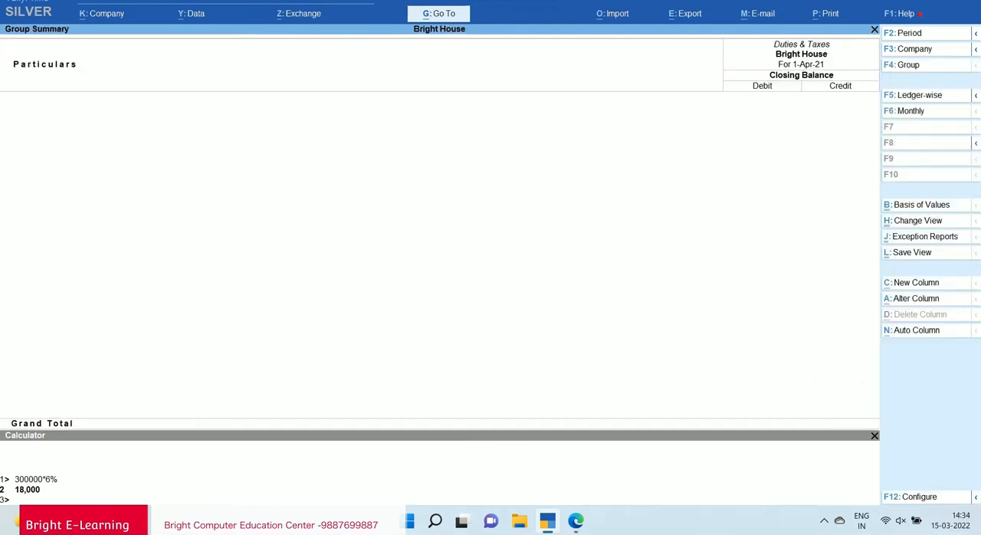